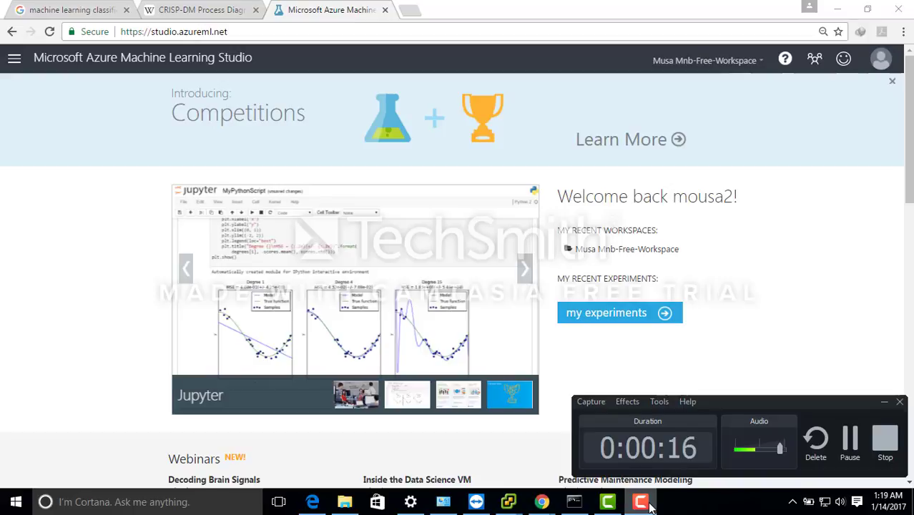
# - Create a blank experiment and place the Automobile price data (Raw) sample dataset on its canvas
pyautogui.click(633, 320)
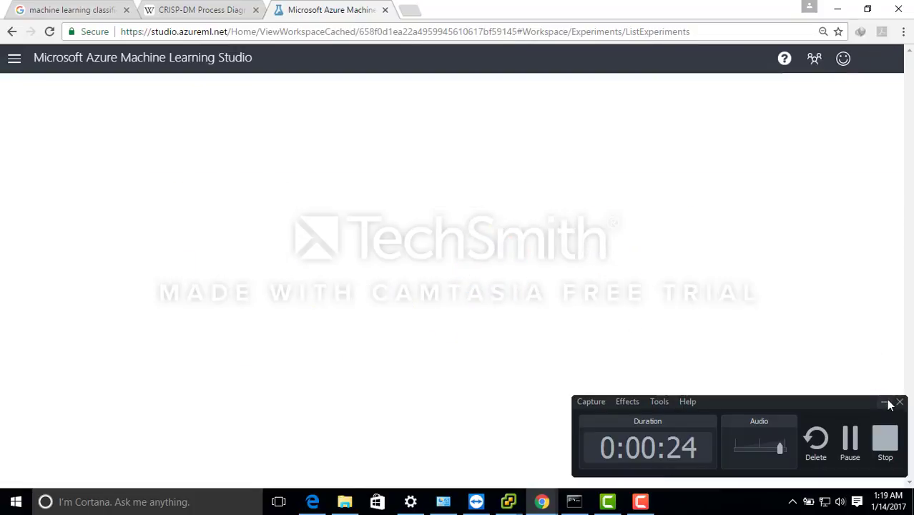
pyautogui.click(886, 403)
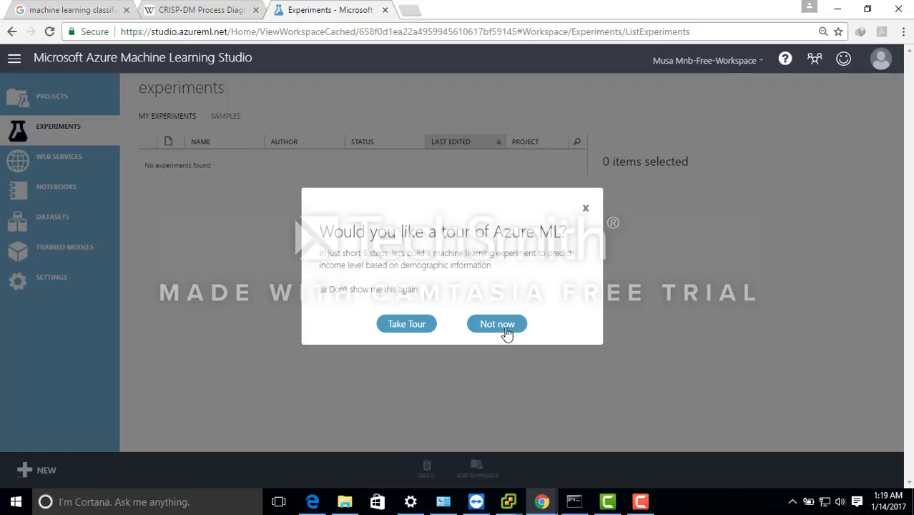
pyautogui.click(506, 330)
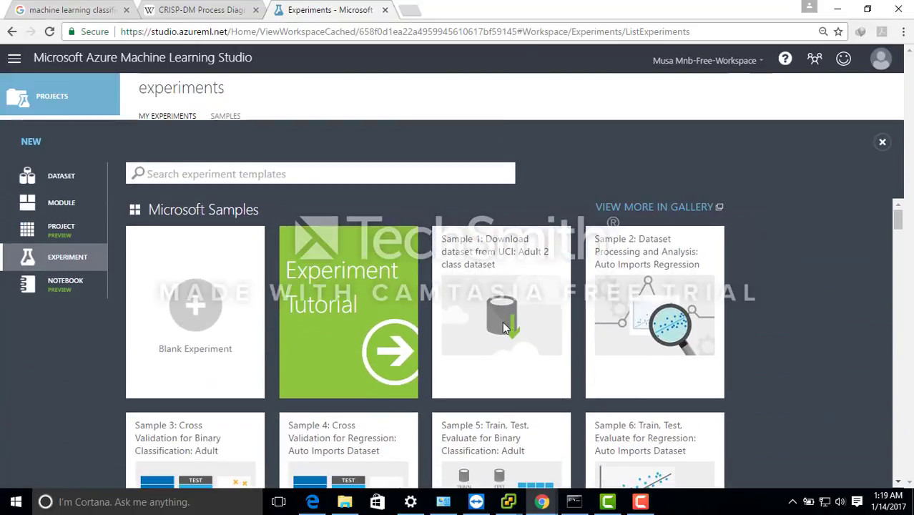
pyautogui.click(196, 295)
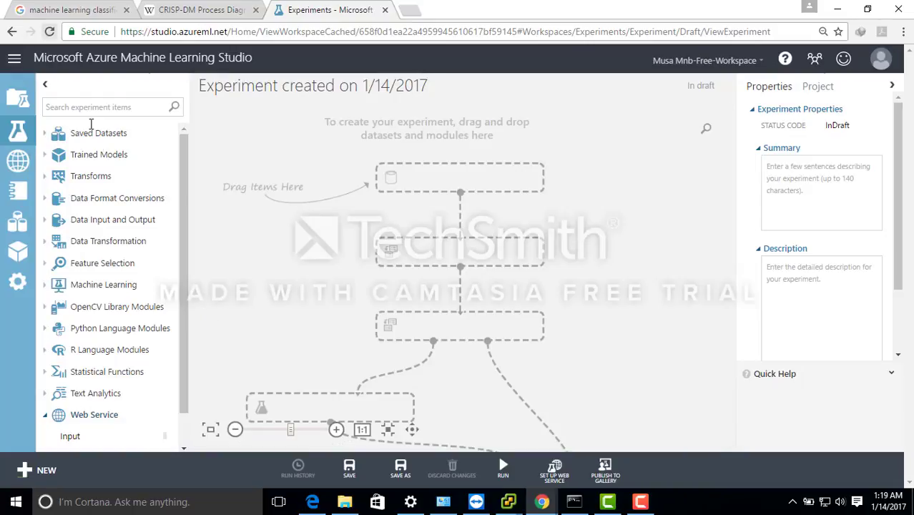
pyautogui.click(46, 134)
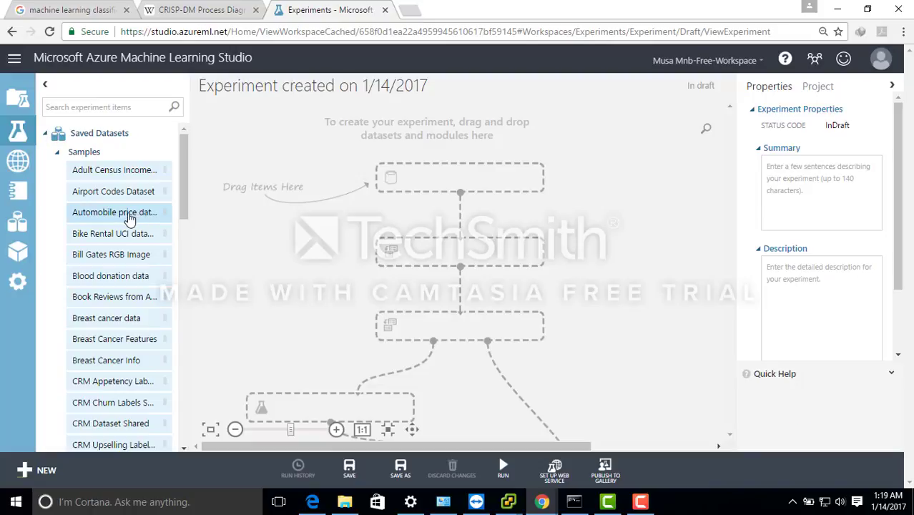
pyautogui.moveTo(131, 214); pyautogui.dragTo(337, 126)
# - Rename the experiment to "Automobile Price EXP"
pyautogui.moveTo(436, 87); pyautogui.dragTo(192, 69)
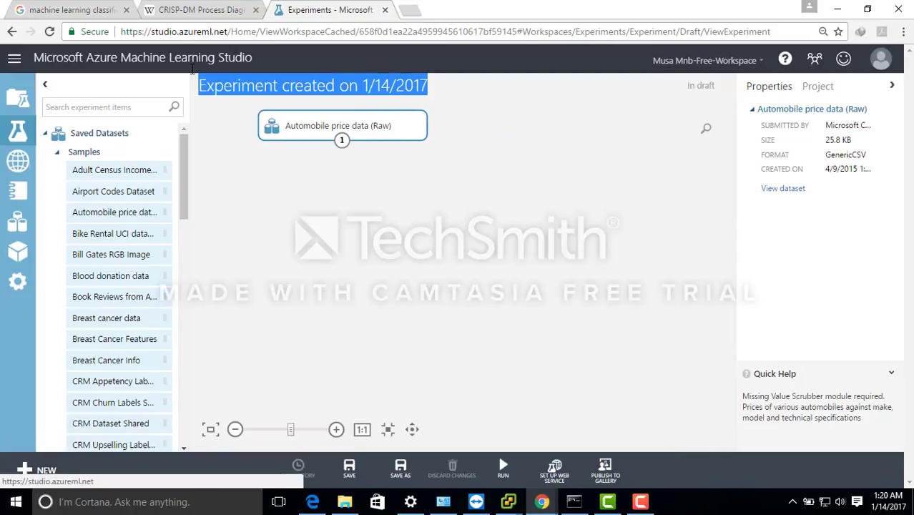
pyautogui.write('Auto')
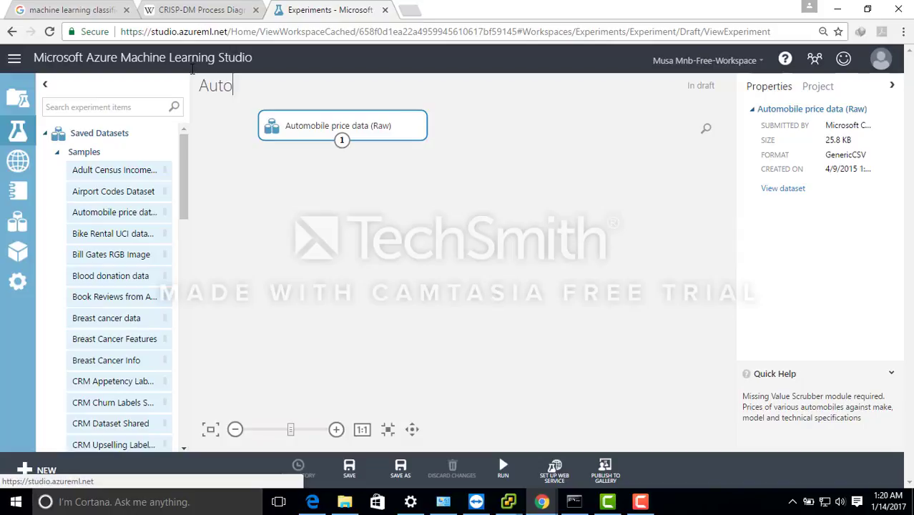
pyautogui.write('mobile Price')
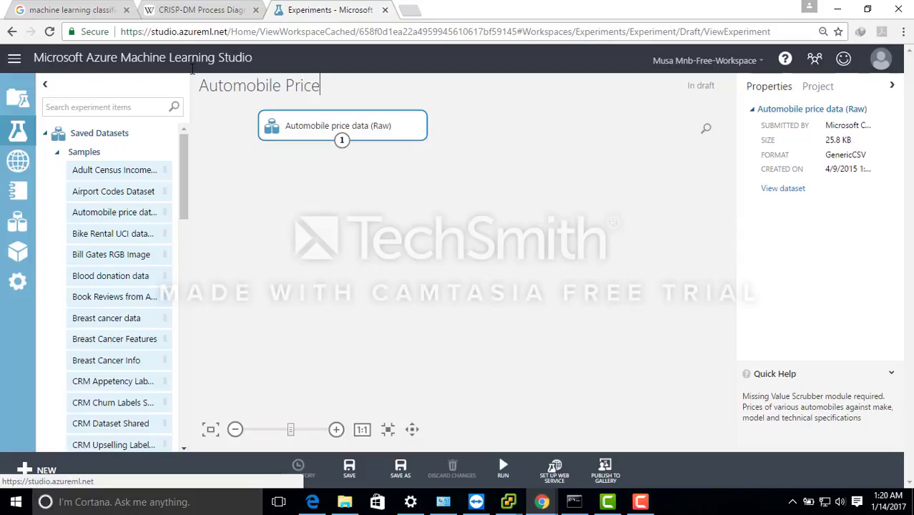
pyautogui.write(' EXP')
pyautogui.click(383, 172)
# - Visualize the Automobile price data (Raw) dataset, look through all its columns as far as price, and close the view
pyautogui.click(367, 127)
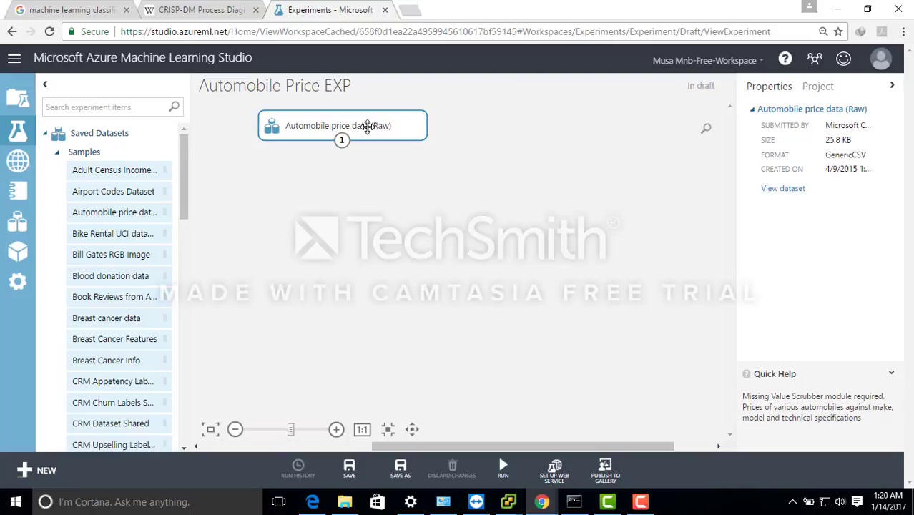
pyautogui.rightClick(369, 129)
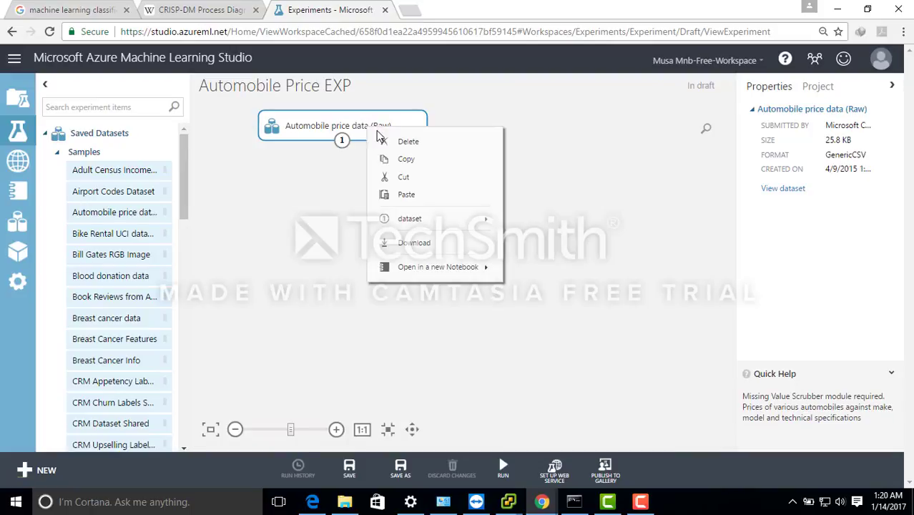
pyautogui.moveTo(462, 220)
pyautogui.click(532, 237)
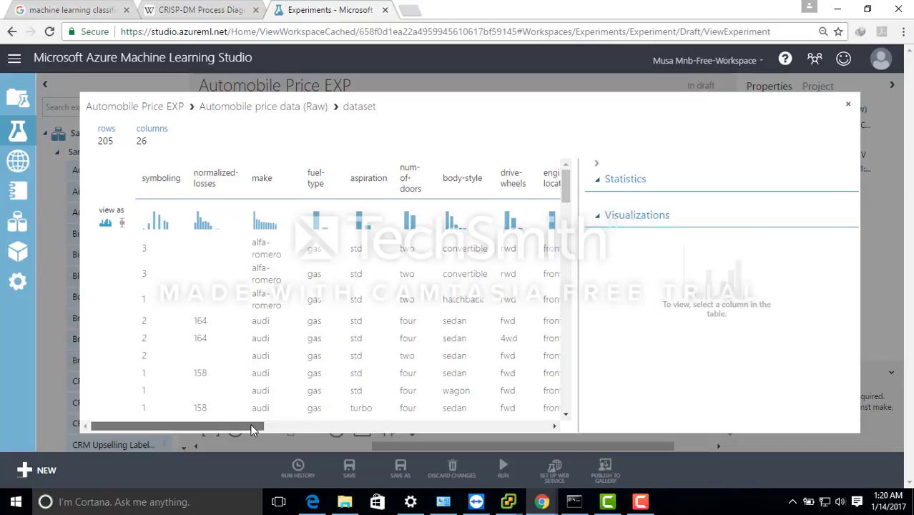
pyautogui.moveTo(250, 428); pyautogui.dragTo(341, 416)
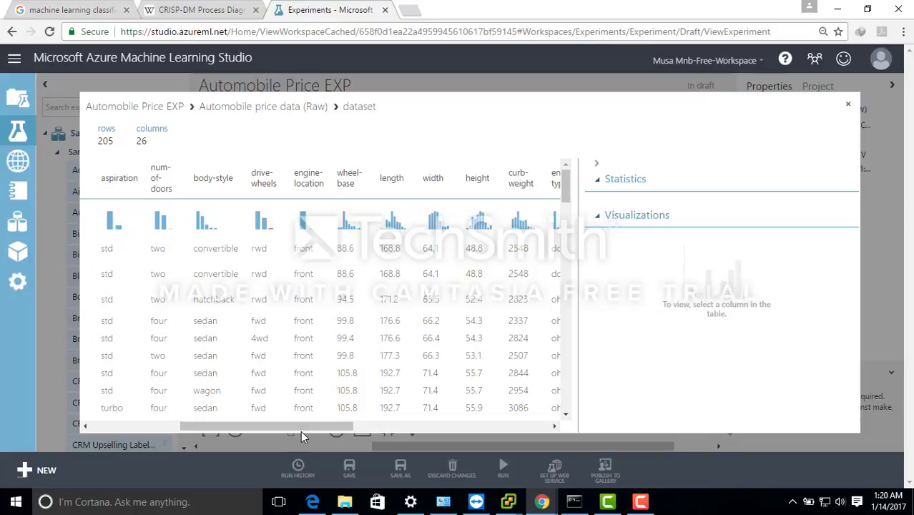
pyautogui.moveTo(324, 425); pyautogui.dragTo(529, 433)
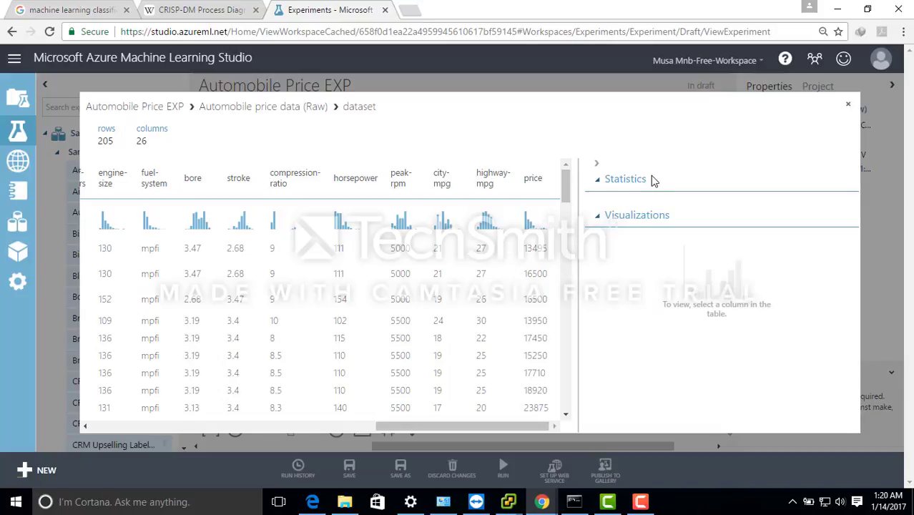
pyautogui.click(849, 106)
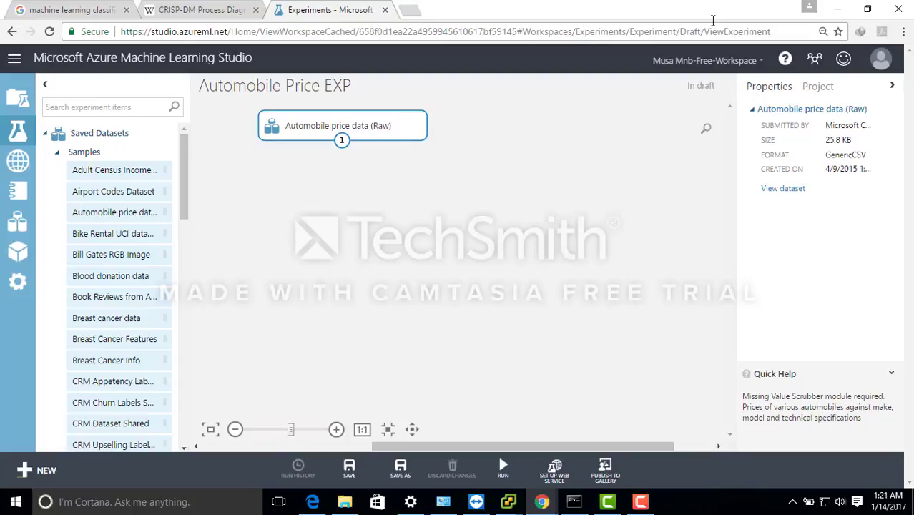
# - Look at the Types of Machine Learning diagram in the Google image results and return to the experiment
pyautogui.click(75, 12)
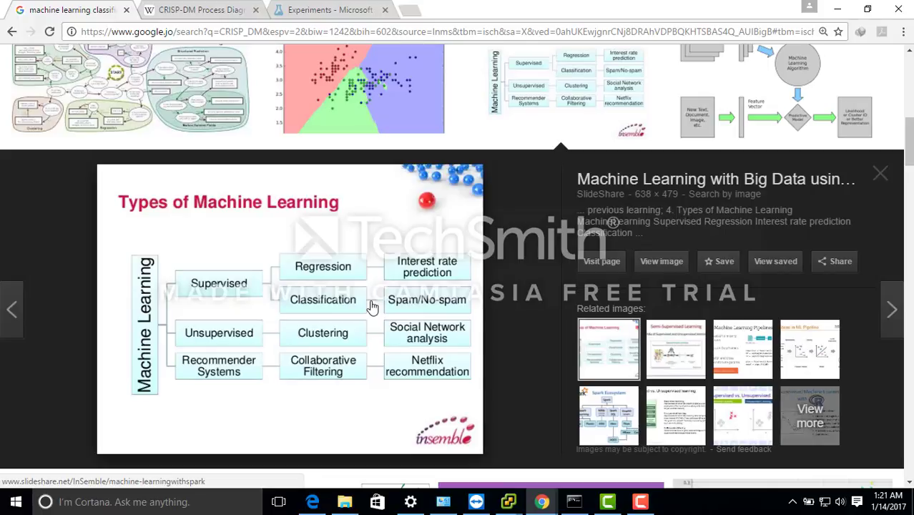
pyautogui.click(321, 11)
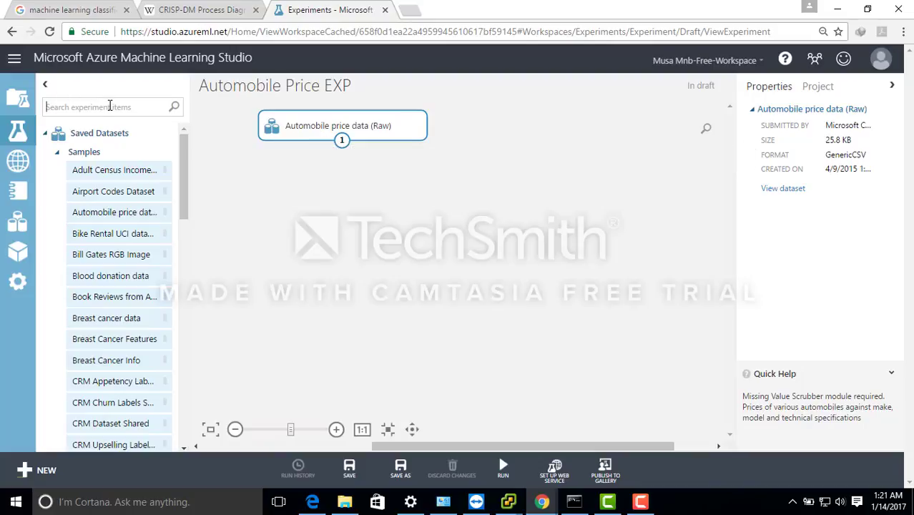
pyautogui.write('Project')
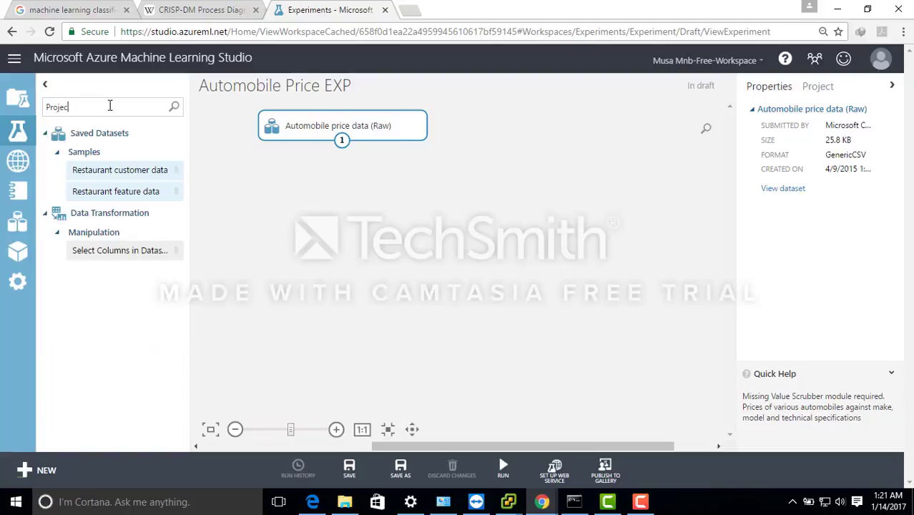
pyautogui.press('BackSpace')
pyautogui.press('BackSpace')
pyautogui.press('BackSpace')
pyautogui.press('BackSpace')
pyautogui.press('BackSpace')
pyautogui.press('BackSpace')
# - Find the Select Columns in Dataset module with "colum", connect it below the automobile dataset, and shift both items up and left on the canvas
pyautogui.write('colum')
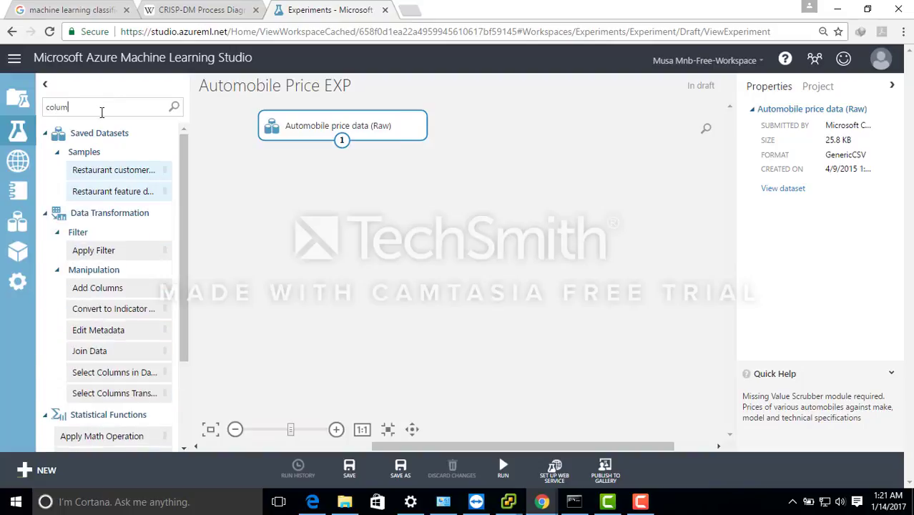
pyautogui.moveTo(94, 373); pyautogui.dragTo(348, 177)
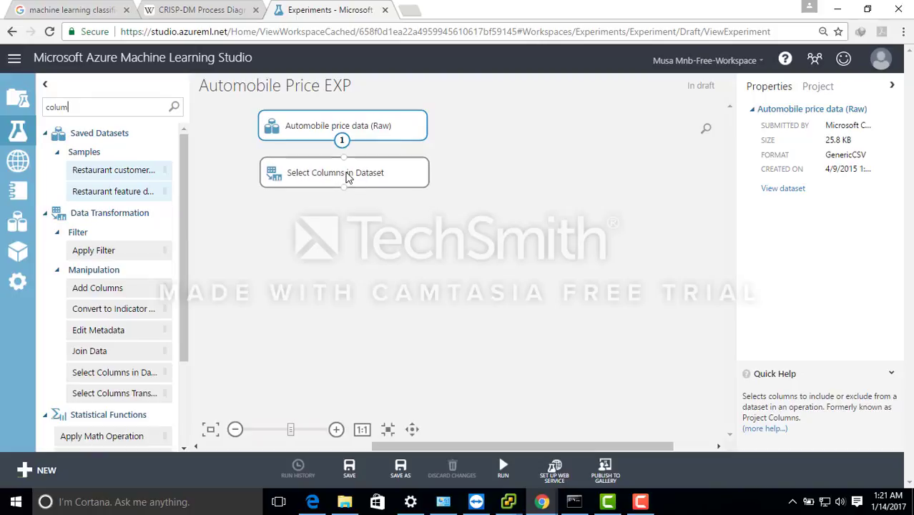
pyautogui.moveTo(342, 141); pyautogui.dragTo(345, 163)
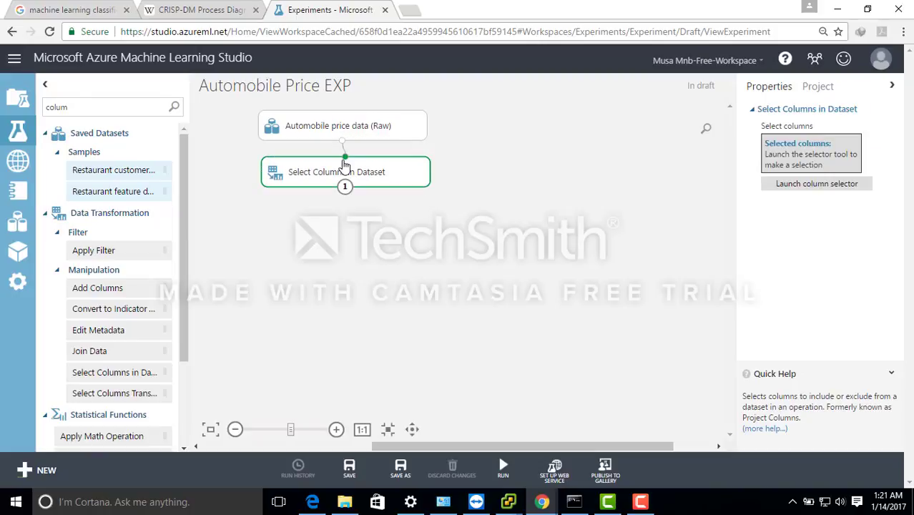
pyautogui.moveTo(295, 128); pyautogui.dragTo(236, 124)
pyautogui.moveTo(300, 172)
pyautogui.mouseDown()
pyautogui.moveTo(268, 164)
pyautogui.moveTo(289, 161)
pyautogui.mouseUp()
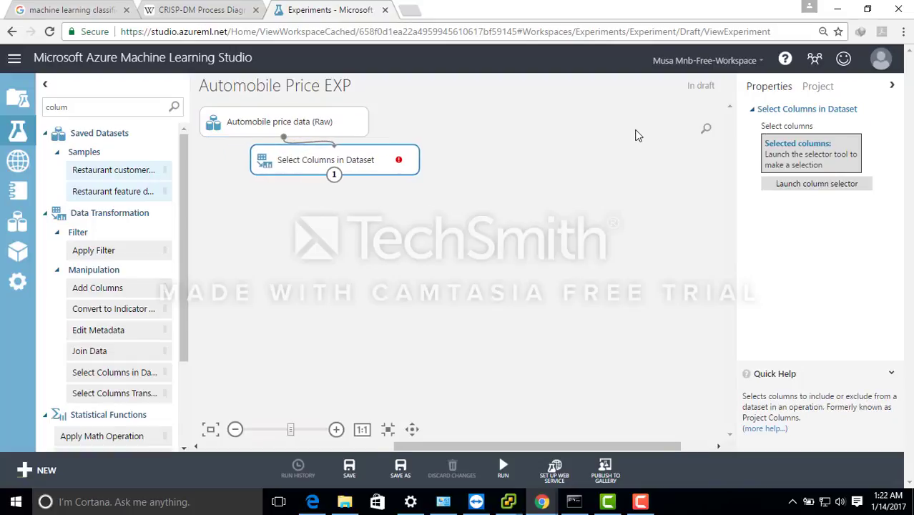
# - Set the Select Columns in Dataset module to choose columns with rules, beginning with all columns
pyautogui.click(812, 189)
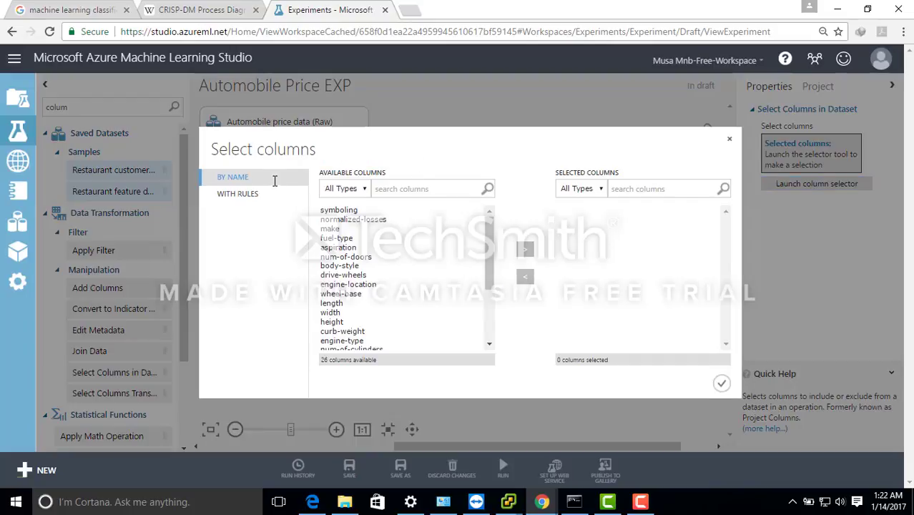
pyautogui.click(255, 200)
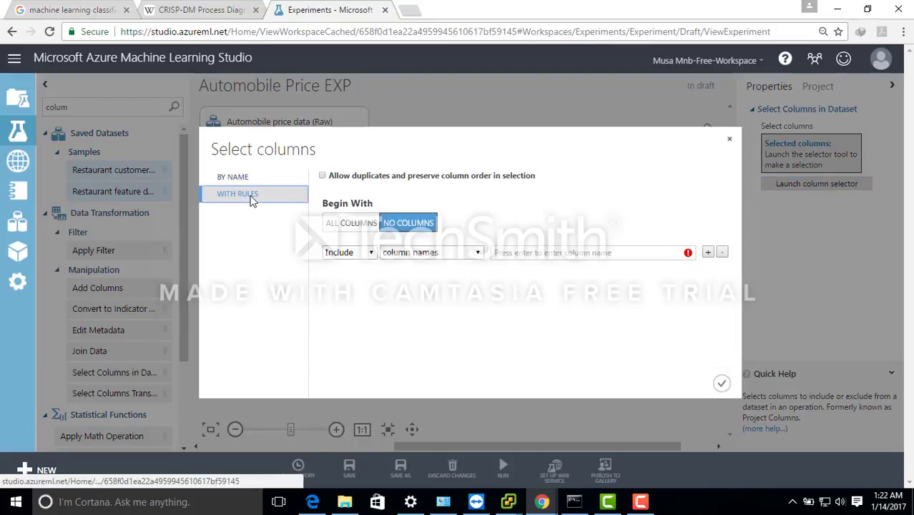
pyautogui.click(371, 254)
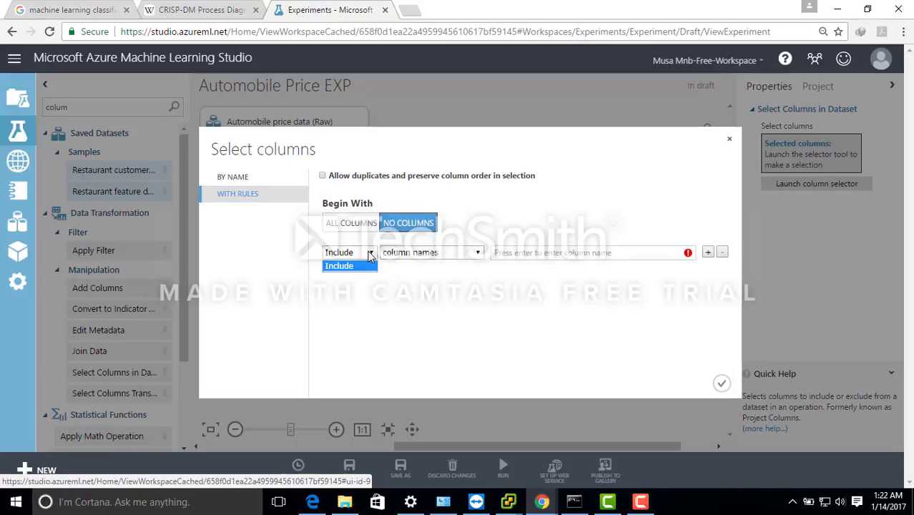
pyautogui.click(371, 255)
pyautogui.click(373, 254)
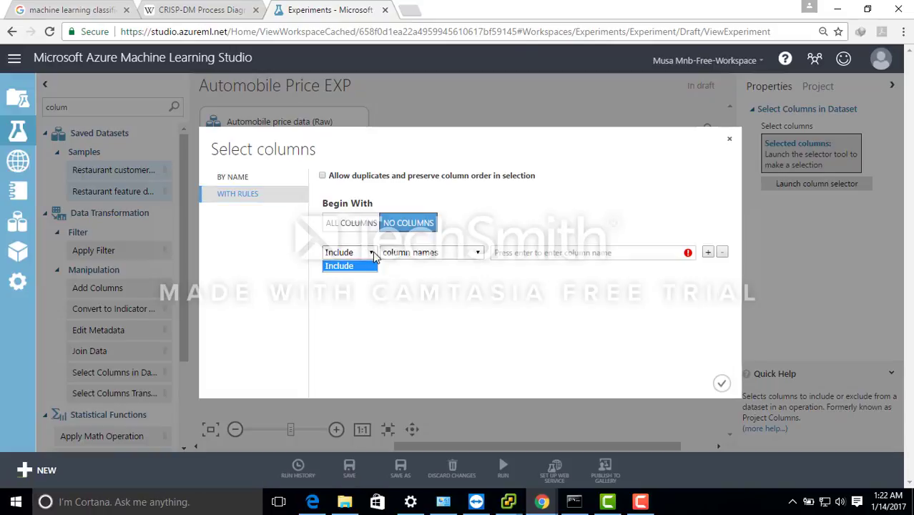
pyautogui.click(373, 255)
pyautogui.click(357, 224)
# - Add a rule that excludes the column name normalized-losses and accept the column selection
pyautogui.click(370, 254)
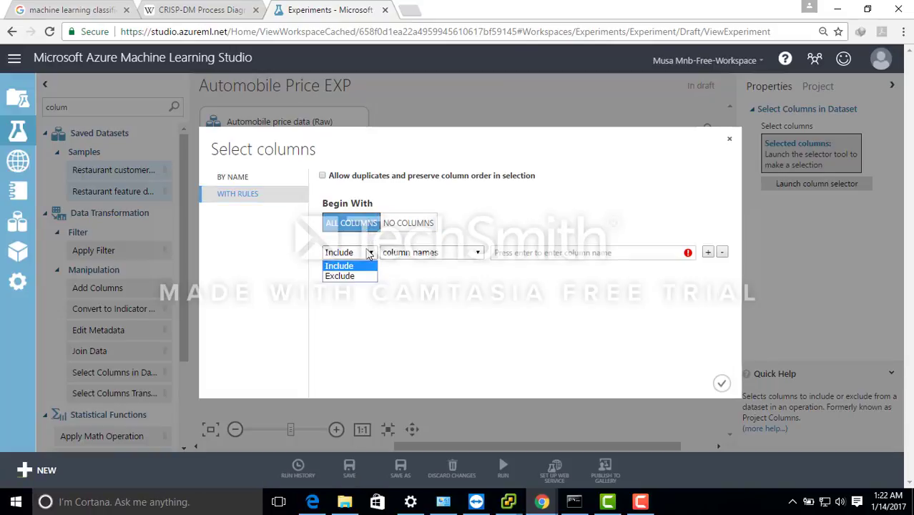
pyautogui.click(365, 276)
pyautogui.click(540, 250)
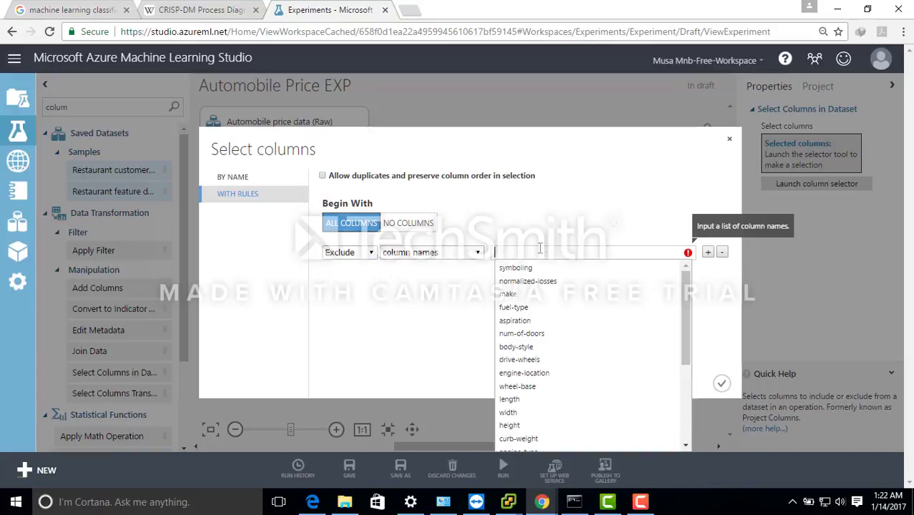
pyautogui.click(541, 281)
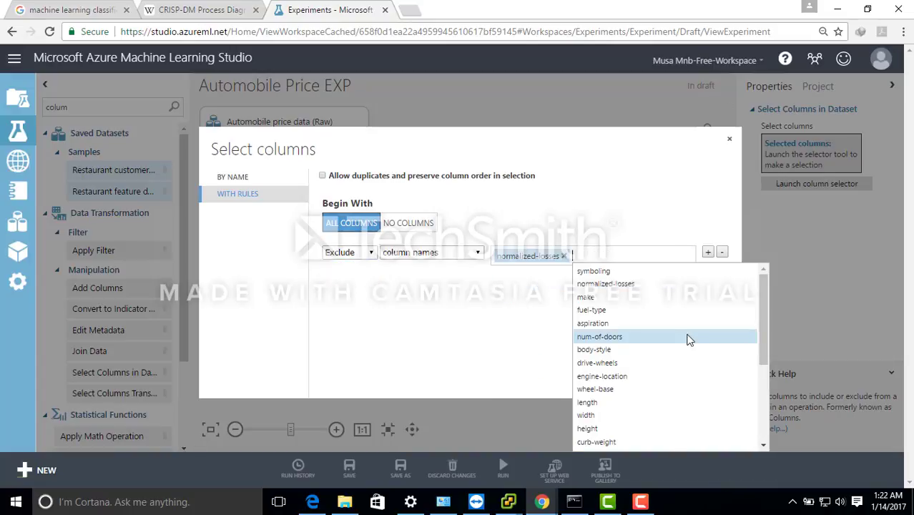
pyautogui.click(495, 317)
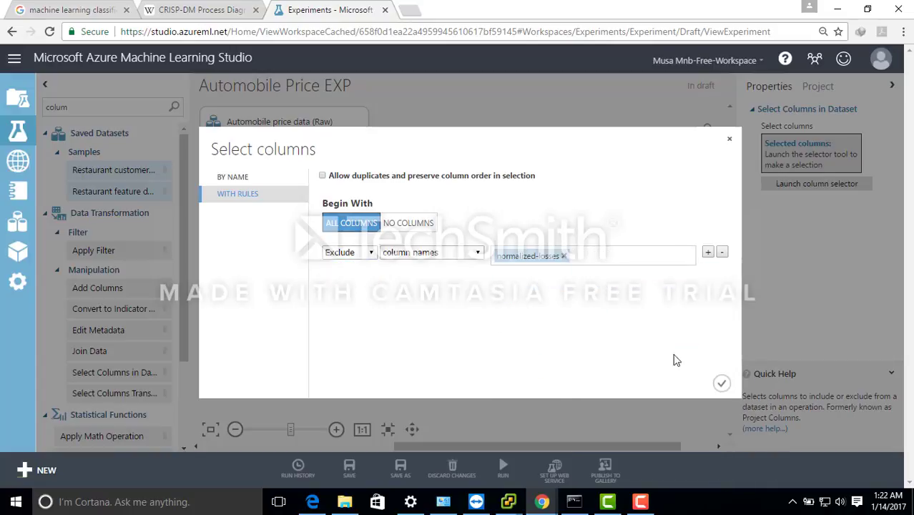
pyautogui.click(722, 386)
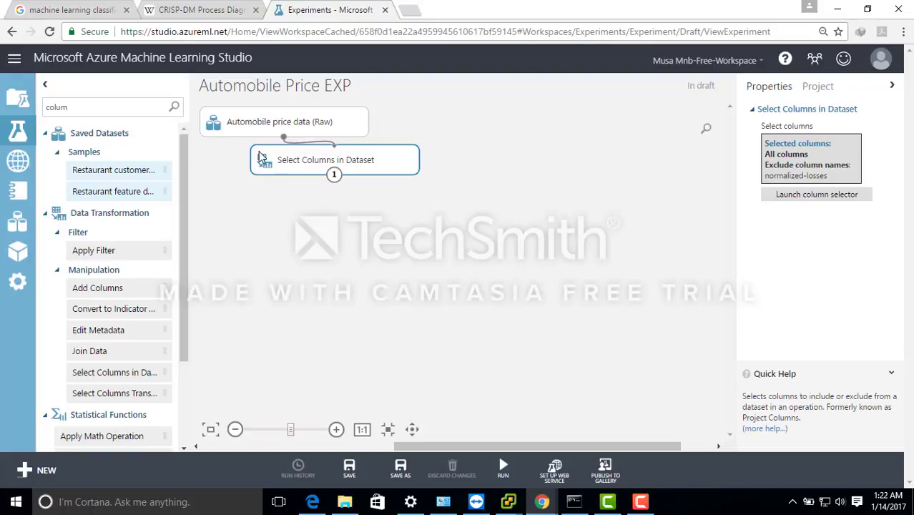
pyautogui.rightClick(293, 163)
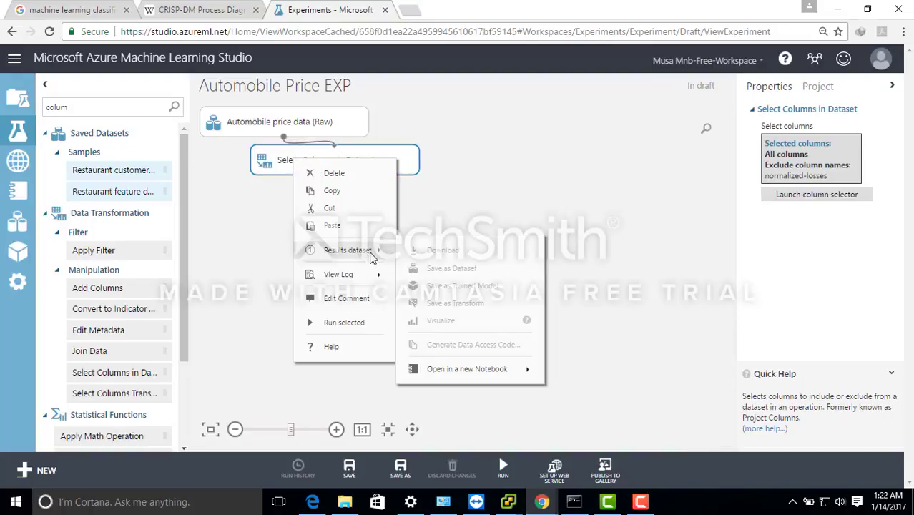
pyautogui.moveTo(371, 258)
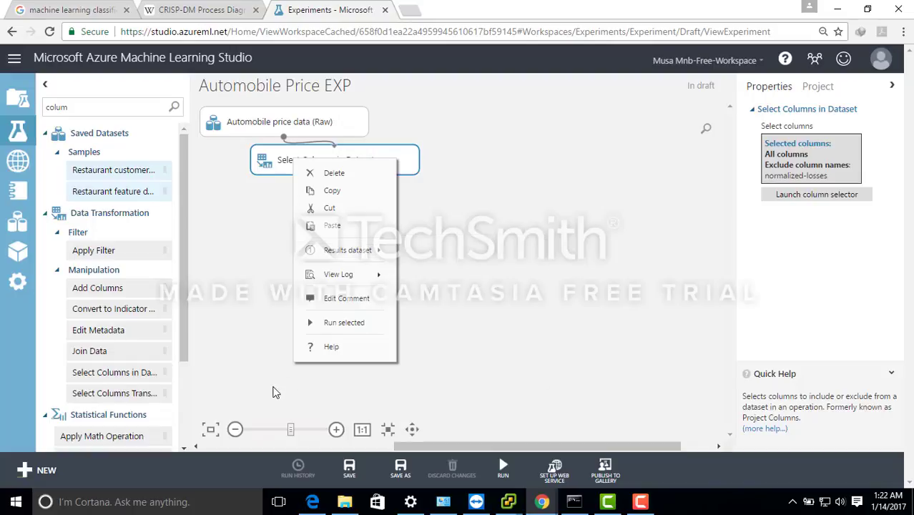
pyautogui.click(280, 388)
# - Run the experiment and visualize the Select Columns in Dataset results, examining the remaining columns and rows
pyautogui.click(503, 466)
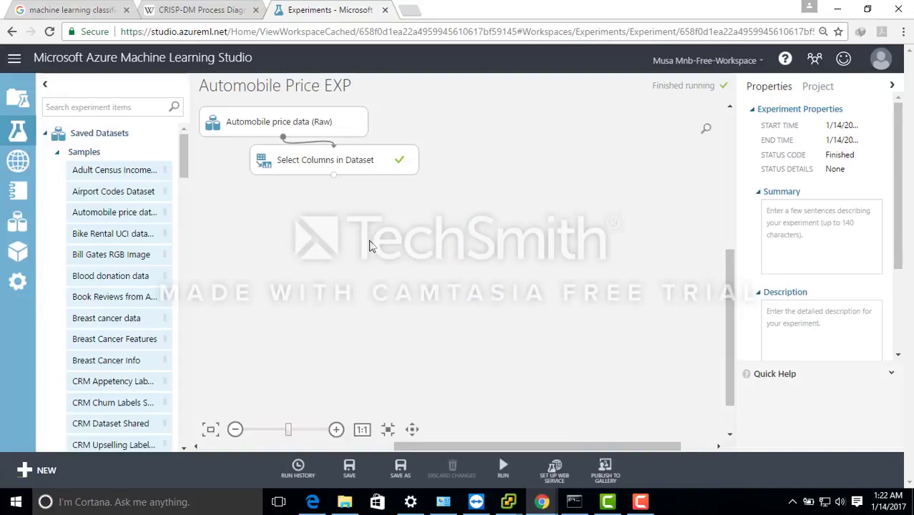
pyautogui.rightClick(361, 168)
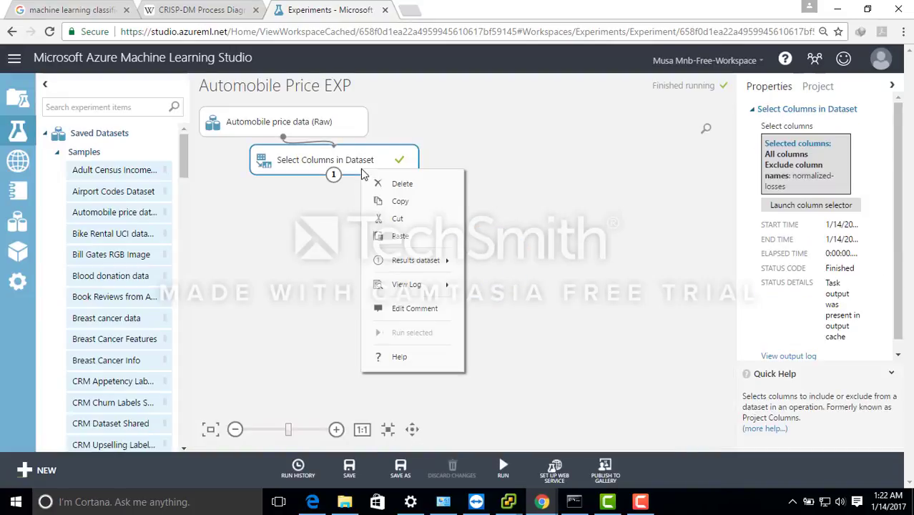
pyautogui.moveTo(449, 262)
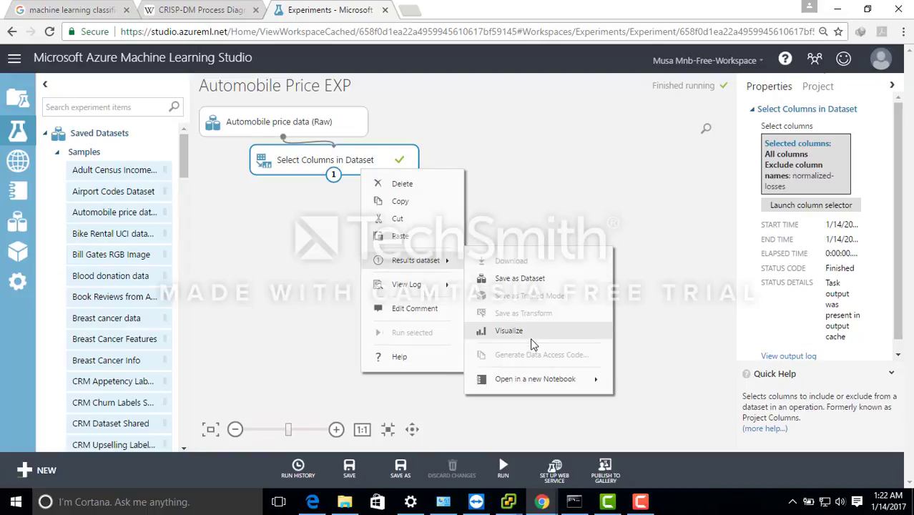
pyautogui.click(512, 333)
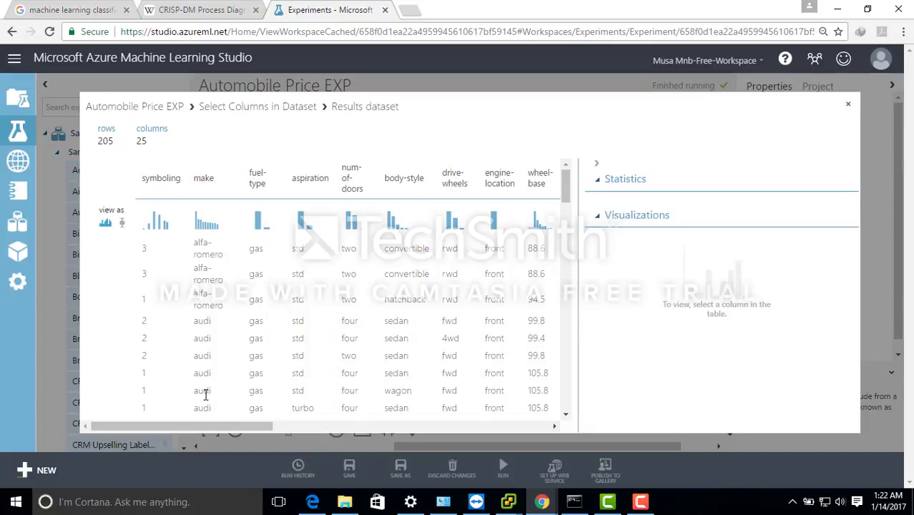
pyautogui.moveTo(249, 425); pyautogui.dragTo(555, 409)
pyautogui.moveTo(564, 197); pyautogui.dragTo(578, 217)
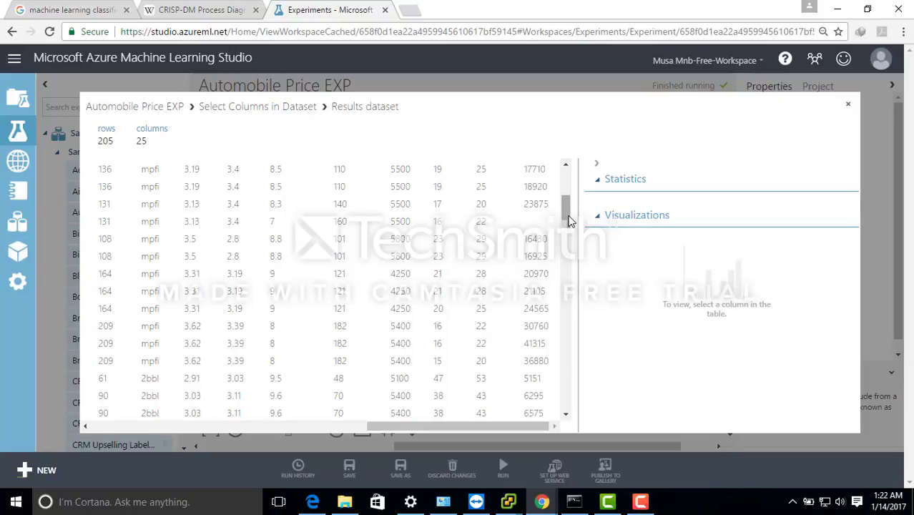
pyautogui.click(848, 105)
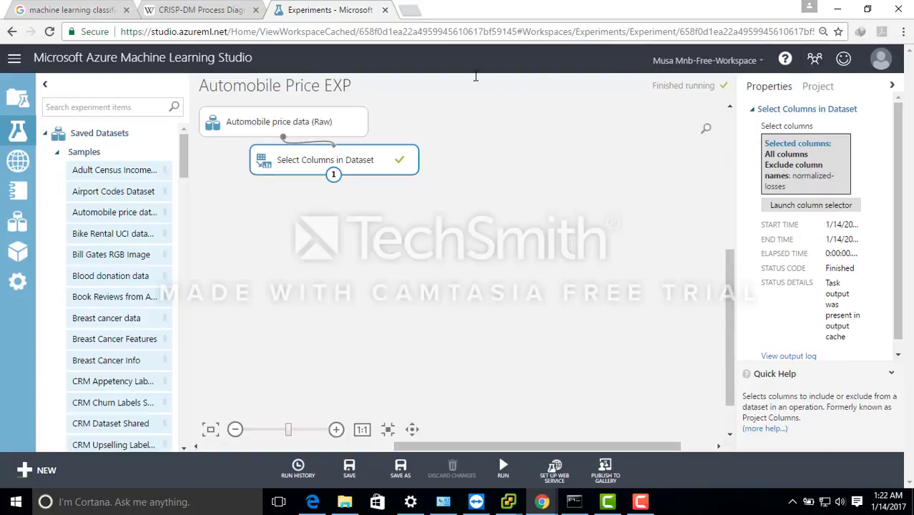
pyautogui.click(79, 107)
pyautogui.write('missing ')
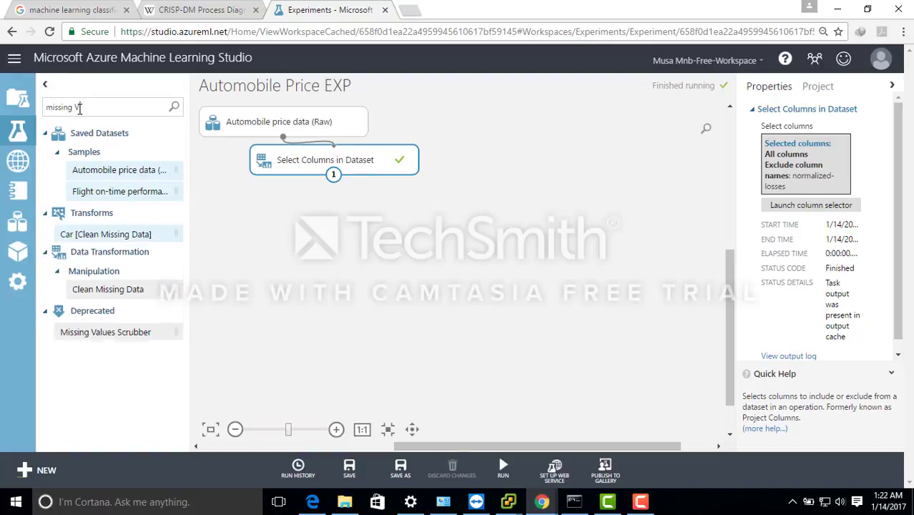
pyautogui.write('Va')
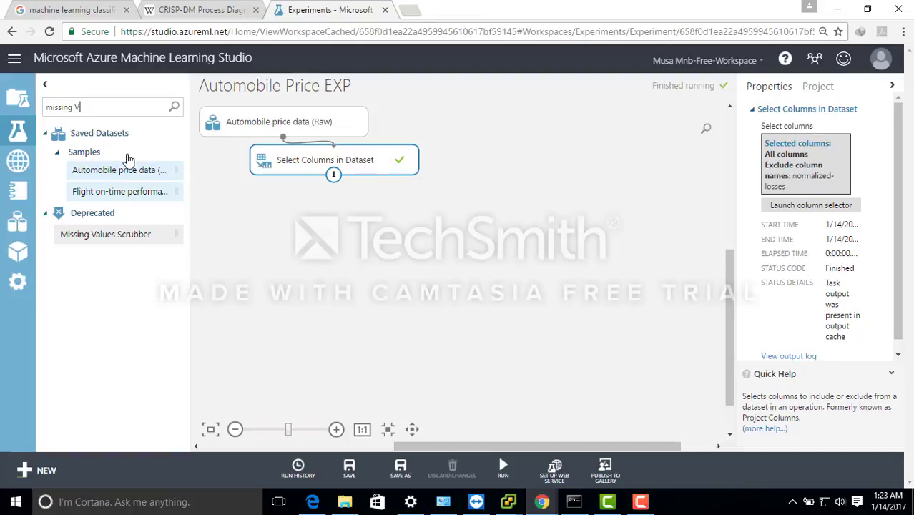
pyautogui.hotkey('ctrl', 'a')
pyautogui.press('BackSpace')
# - Find the Clean Missing Data module with "clean", place it below Select Columns in Dataset and connect the two modules
pyautogui.write('clean')
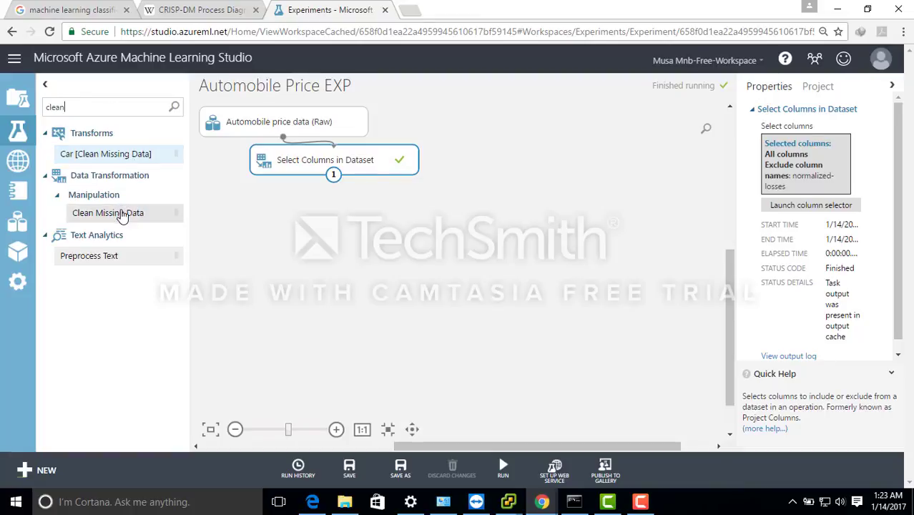
pyautogui.moveTo(127, 213); pyautogui.dragTo(279, 203)
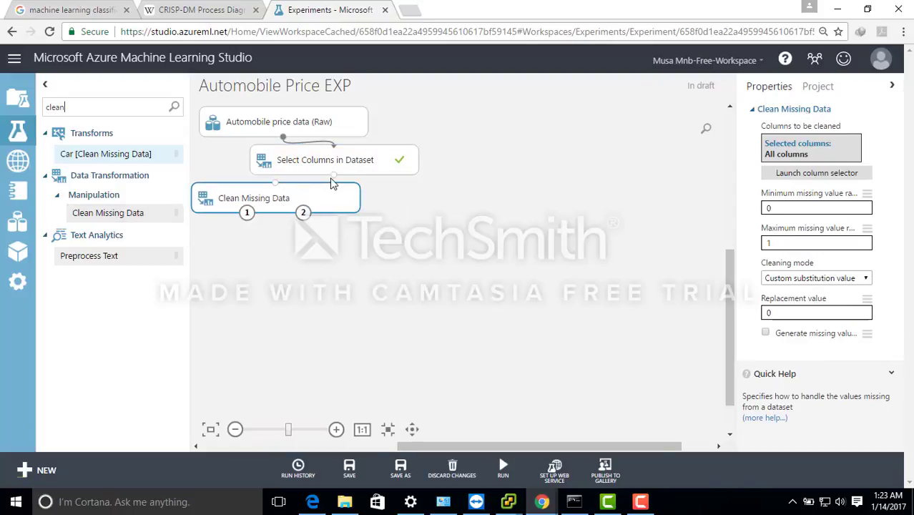
pyautogui.moveTo(333, 174); pyautogui.dragTo(276, 183)
# - Set the Clean Missing Data cleaning mode to Remove entire row
pyautogui.click(865, 279)
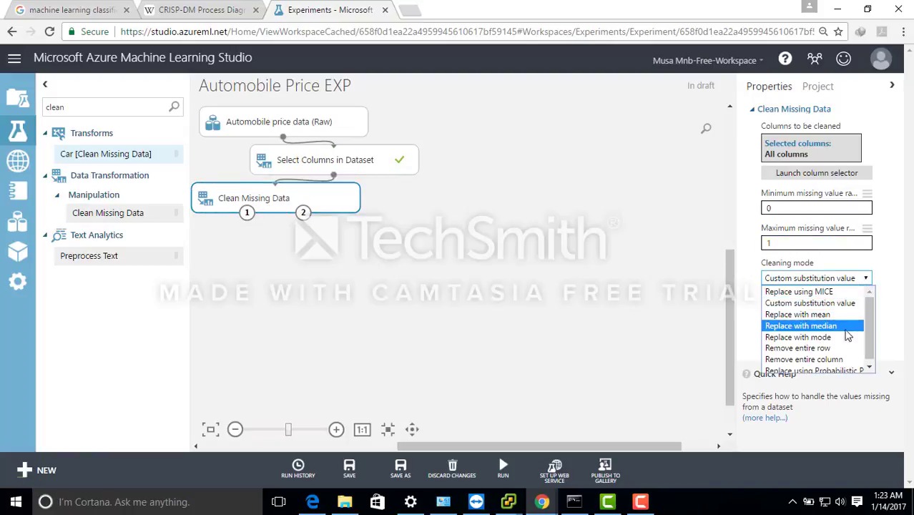
pyautogui.click(797, 347)
pyautogui.click(440, 229)
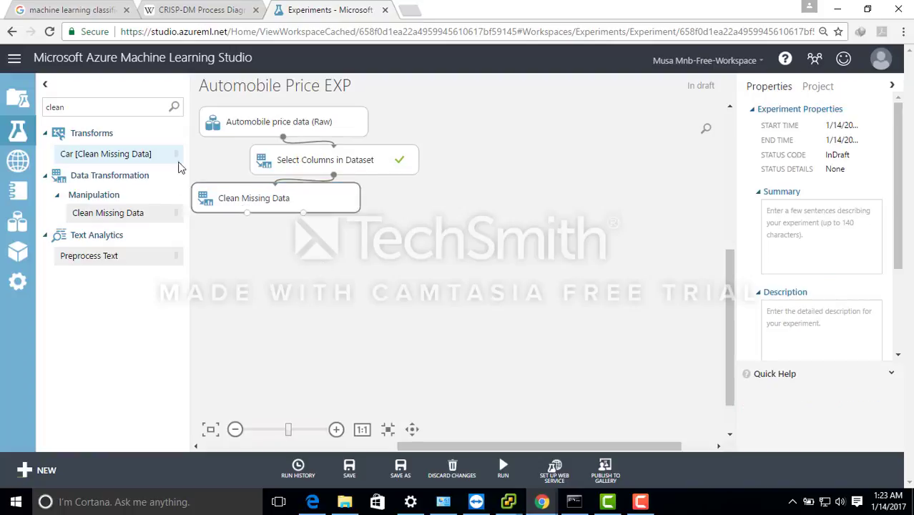
# - Find Select Columns in Dataset with "select", place a second one below Clean Missing Data and connect it to that module's first output
pyautogui.doubleClick(93, 109)
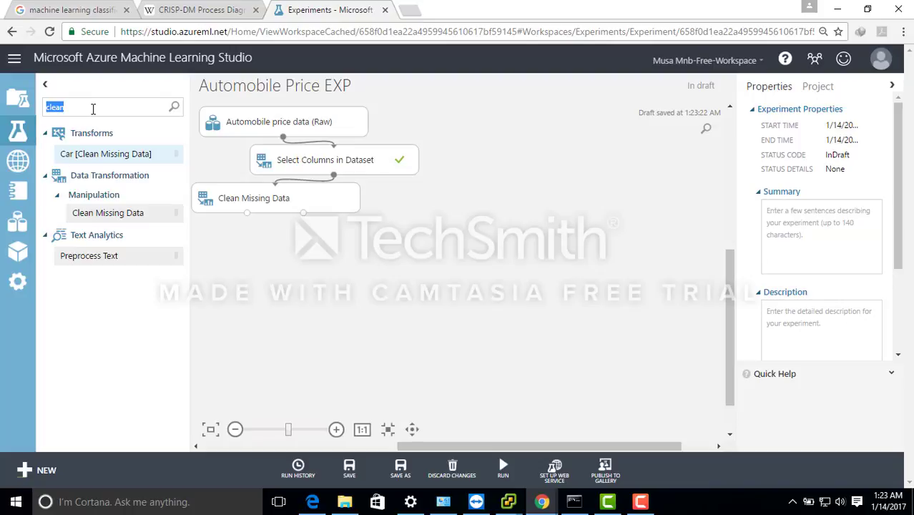
pyautogui.write('selc')
pyautogui.write('ect')
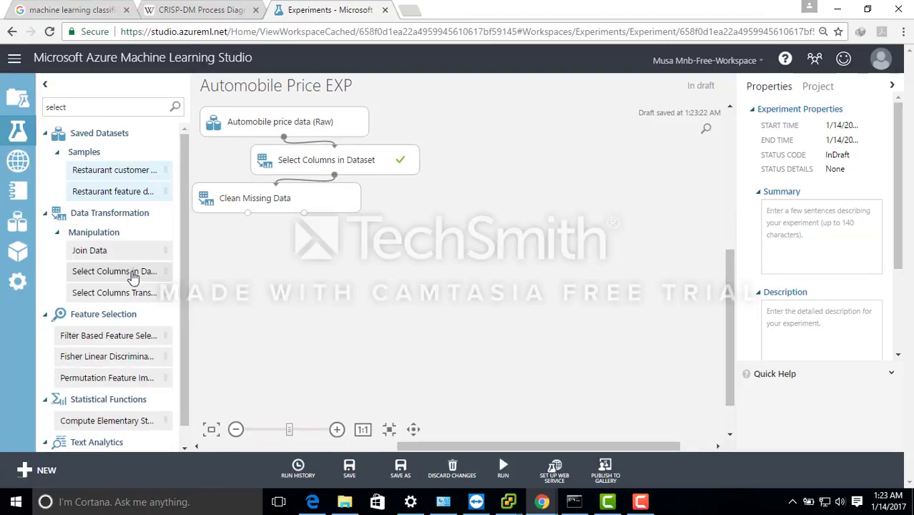
pyautogui.moveTo(134, 270); pyautogui.dragTo(273, 245)
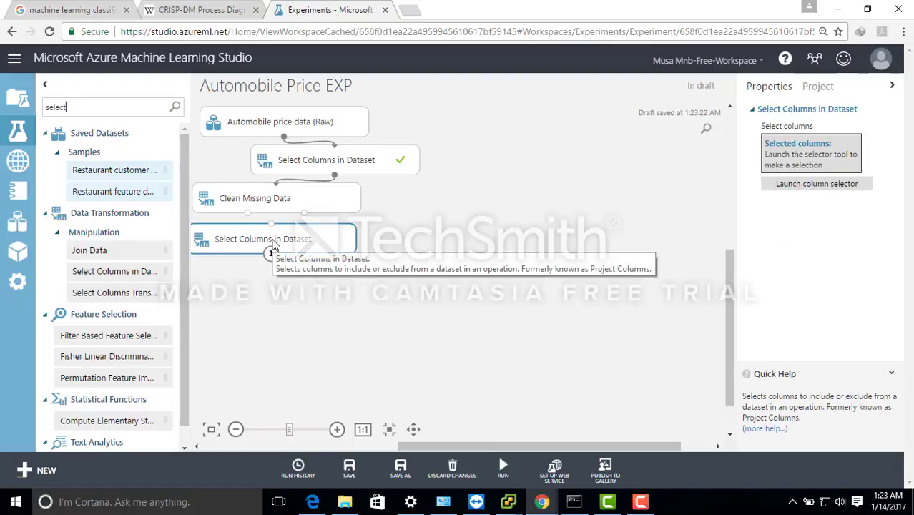
pyautogui.moveTo(246, 213); pyautogui.dragTo(272, 231)
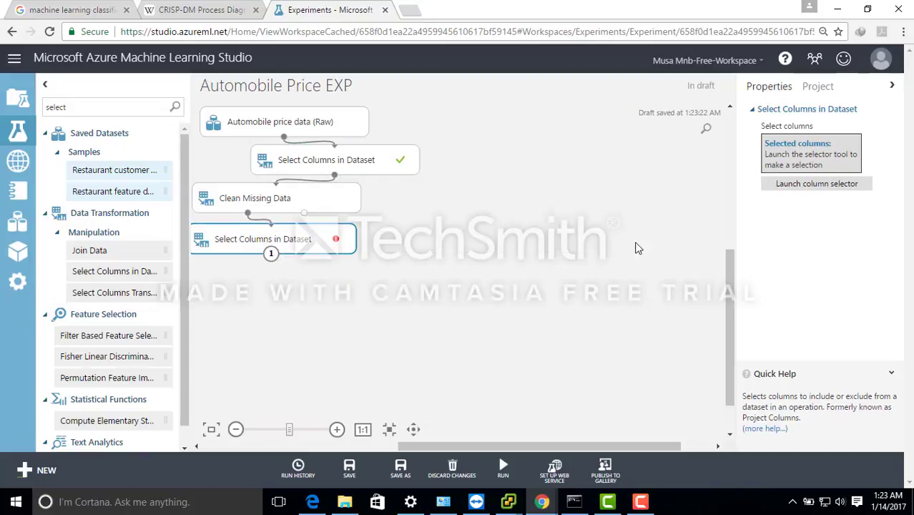
# - In the second Select Columns in Dataset module's column selector, include the column names make, body-style and wheel-base
pyautogui.click(802, 188)
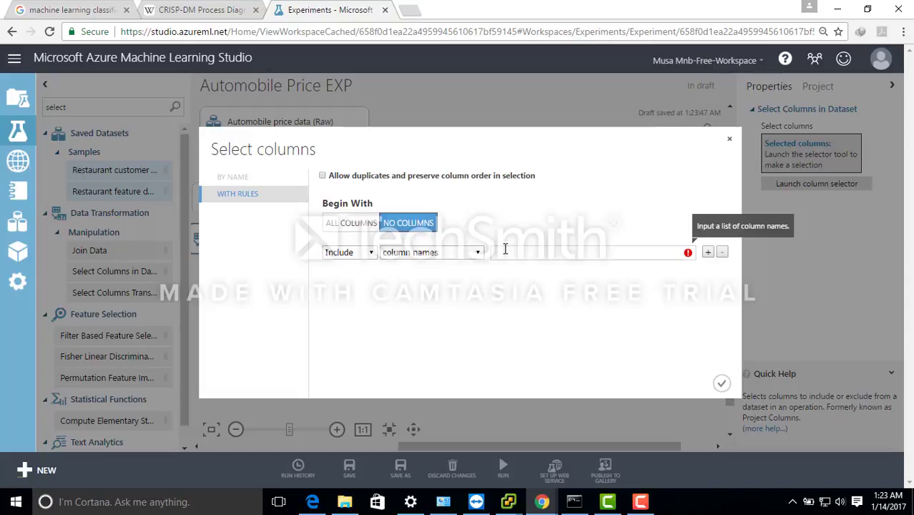
pyautogui.write('e')
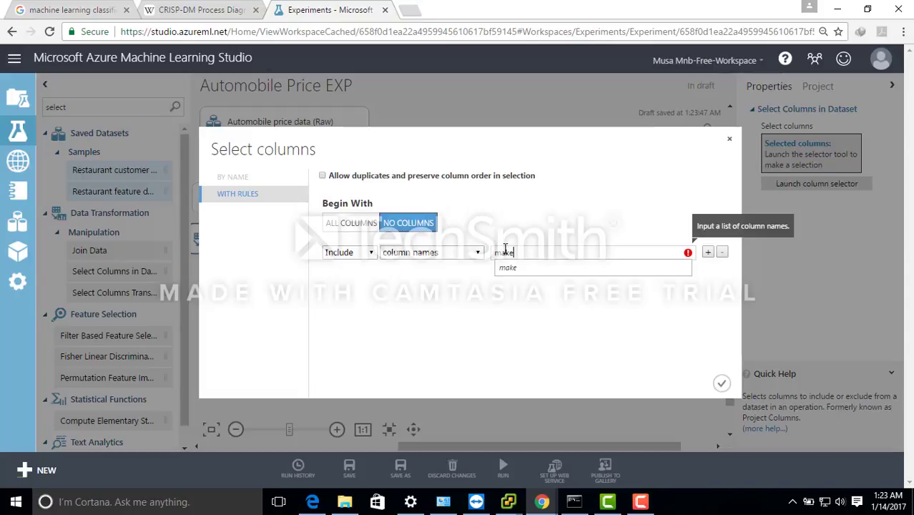
pyautogui.click(514, 268)
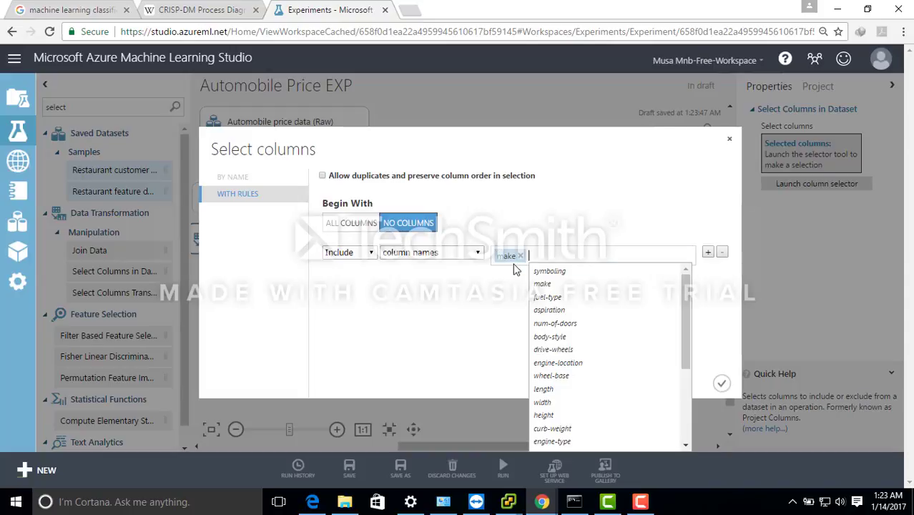
pyautogui.click(558, 338)
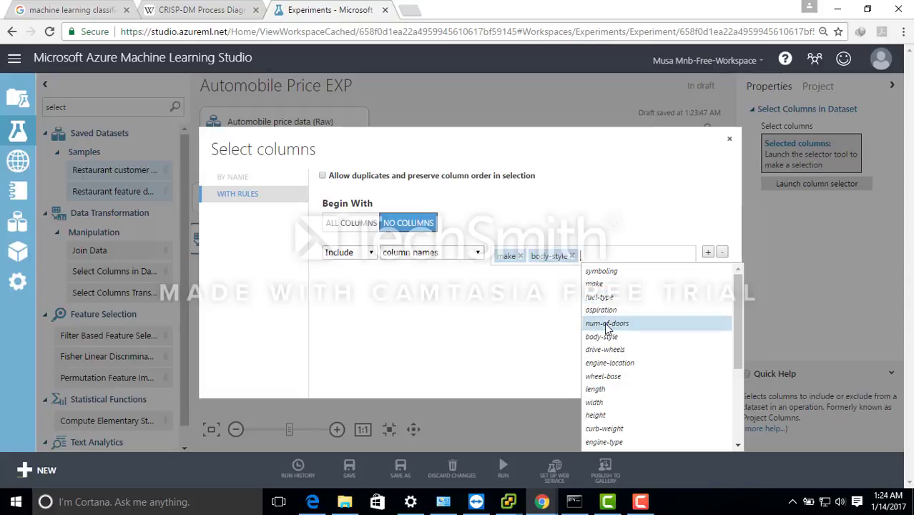
pyautogui.click(613, 380)
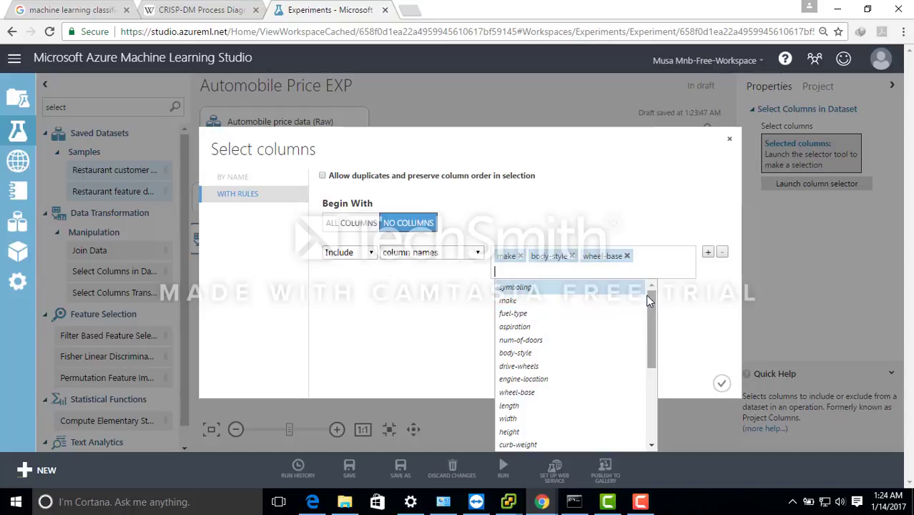
# - Add engine-size and horsepower to the included column names
pyautogui.scroll(-3, 648, 303)
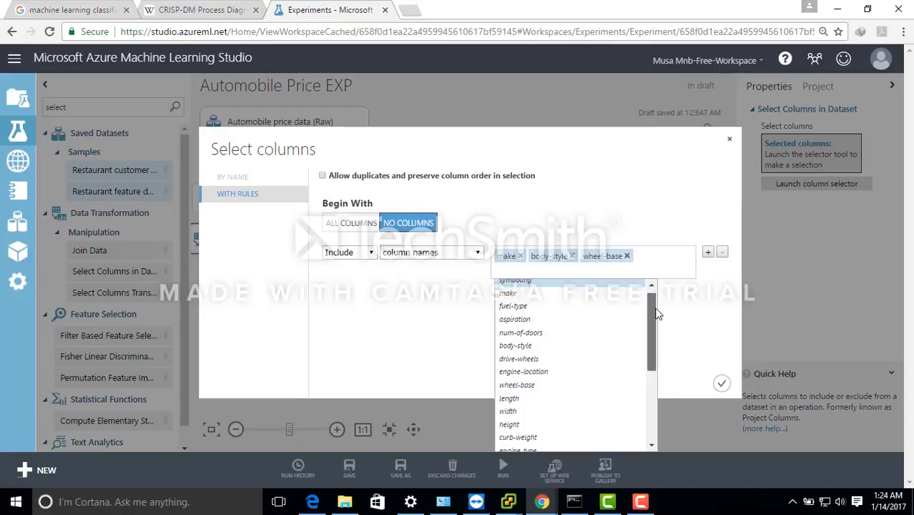
pyautogui.scroll(-1, 662, 334)
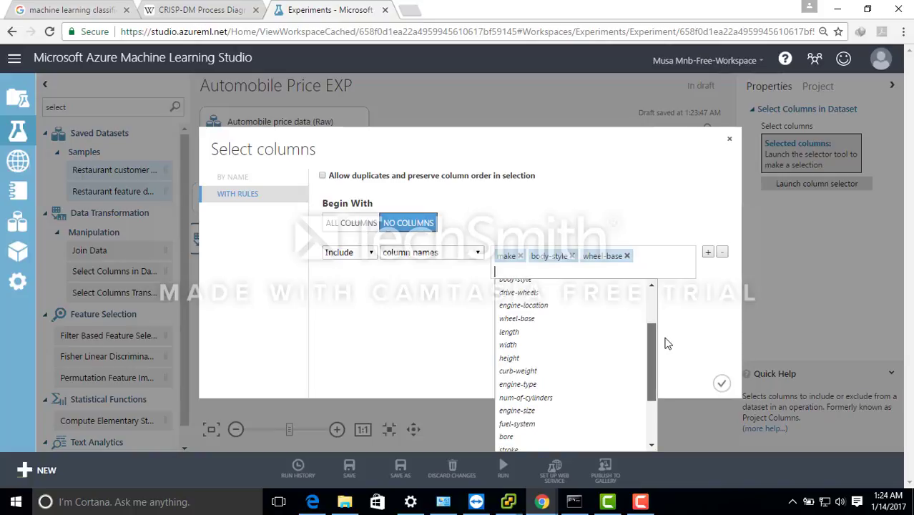
pyautogui.click(556, 410)
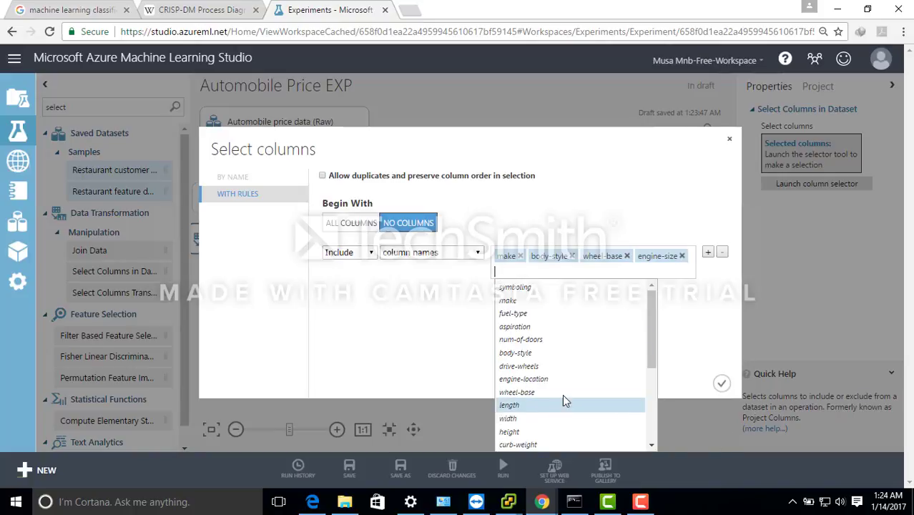
pyautogui.moveTo(647, 324); pyautogui.dragTo(663, 402)
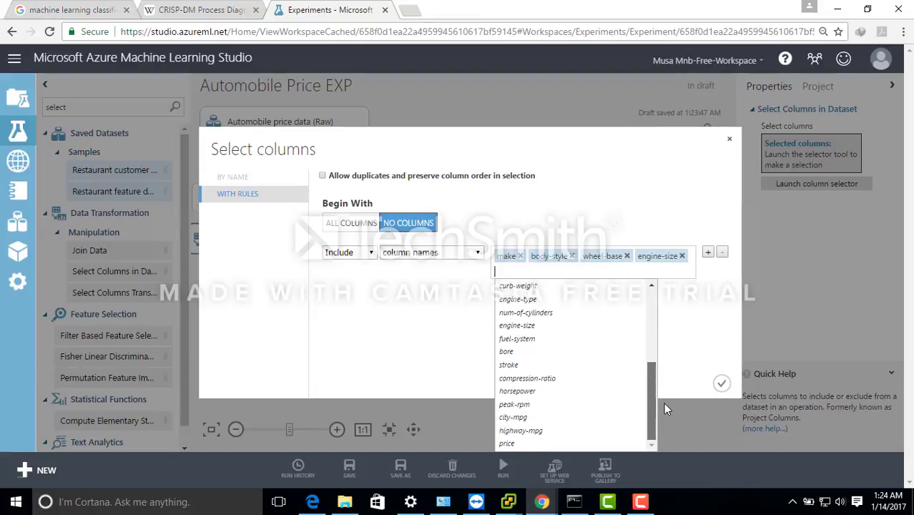
pyautogui.click(552, 392)
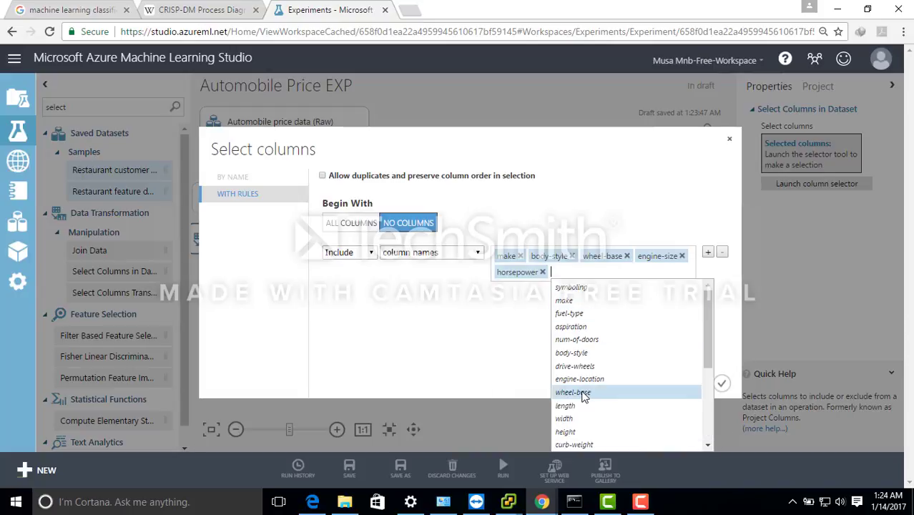
pyautogui.click(582, 392)
pyautogui.write('pea')
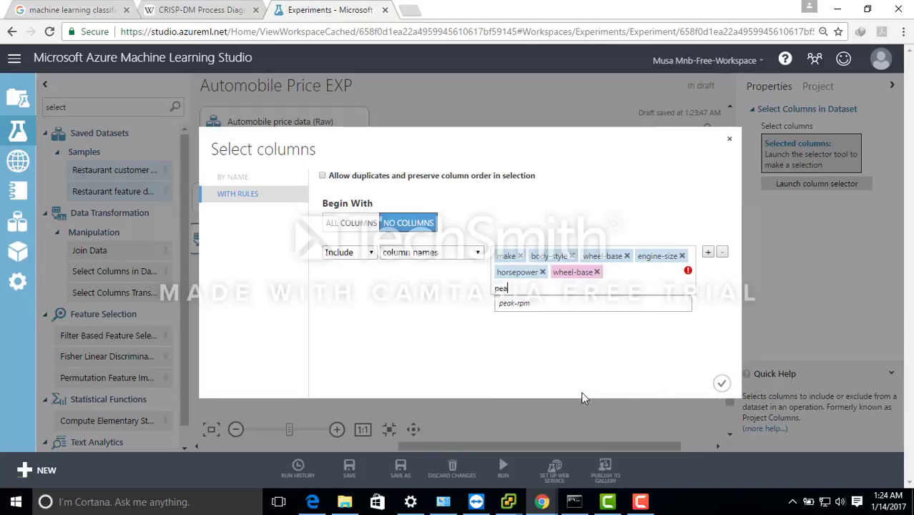
pyautogui.click(521, 302)
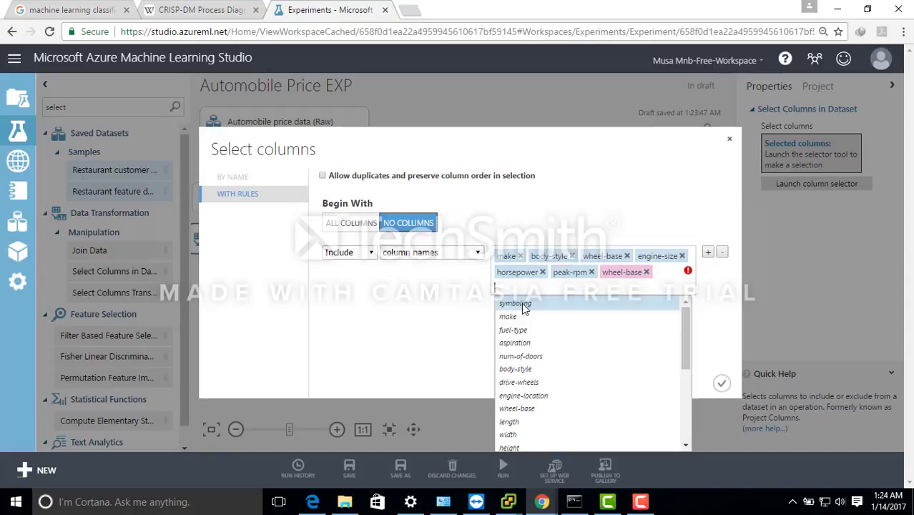
pyautogui.click(646, 273)
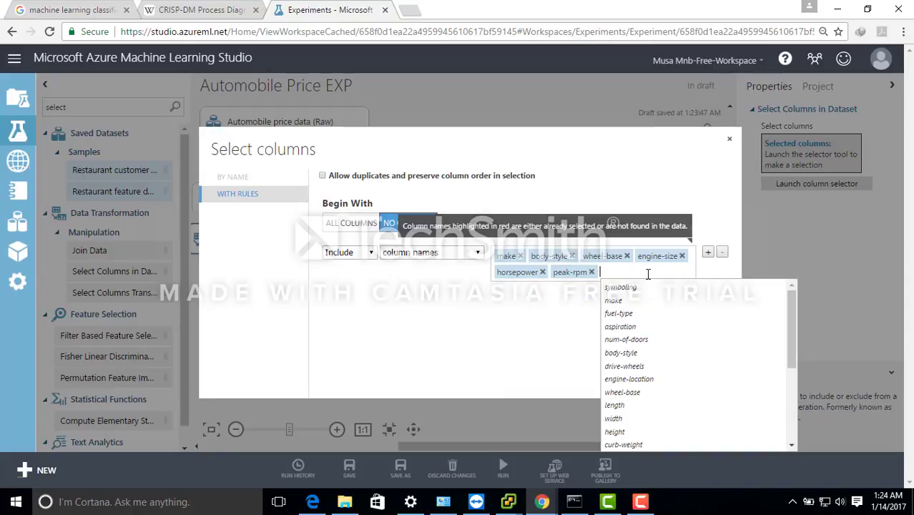
pyautogui.write('eng')
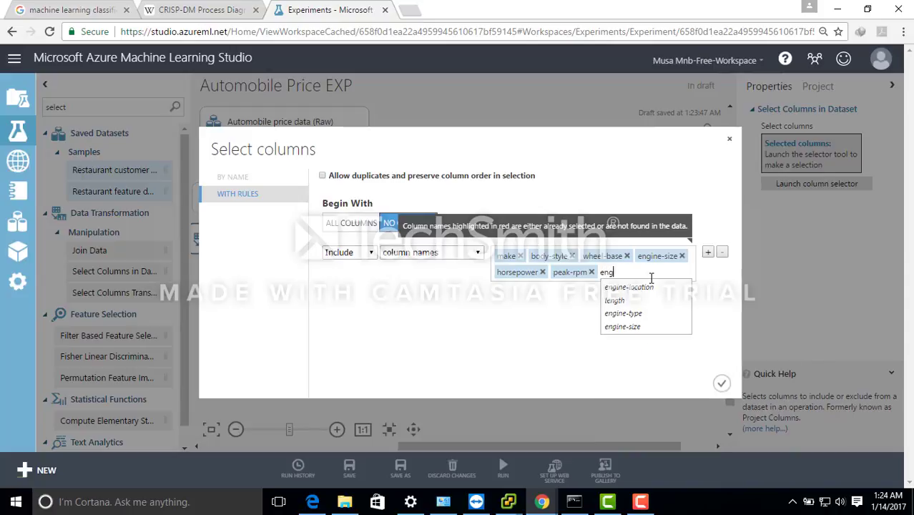
pyautogui.press('BackSpace')
pyautogui.press('BackSpace')
pyautogui.press('BackSpace')
pyautogui.press('BackSpace')
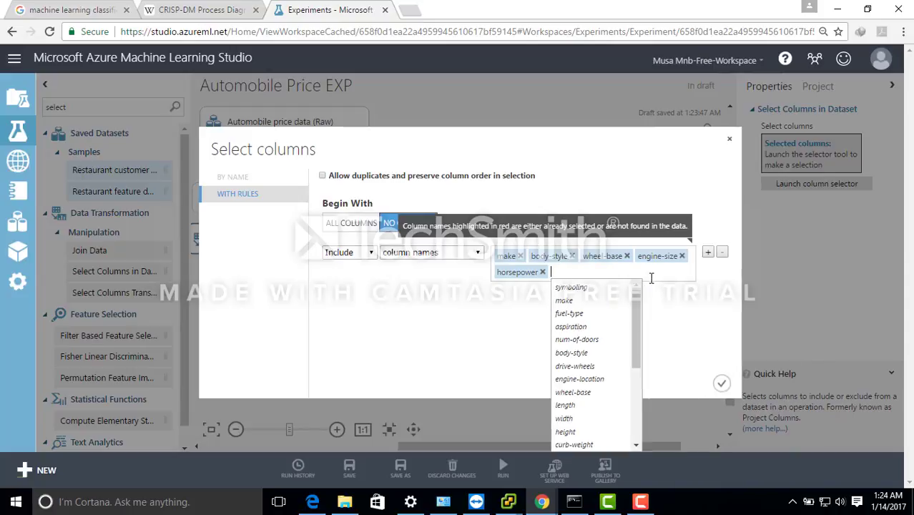
pyautogui.write('eng')
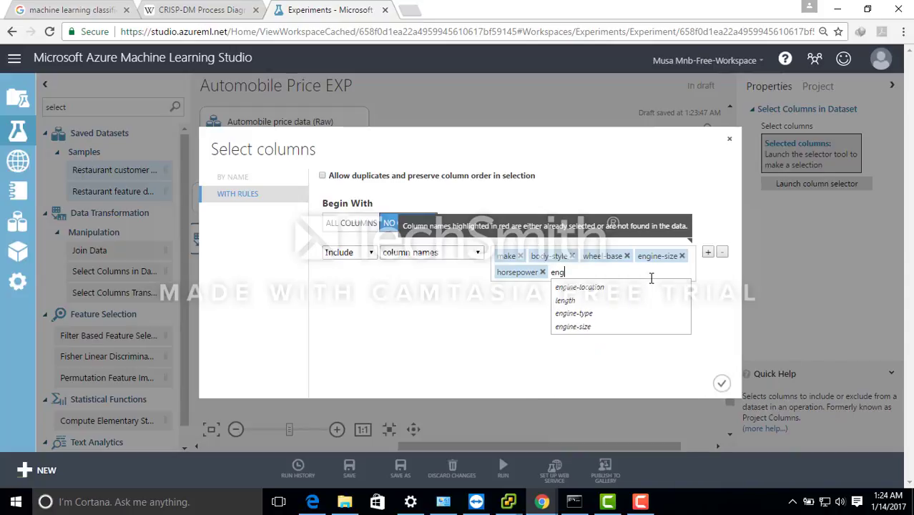
pyautogui.click(629, 326)
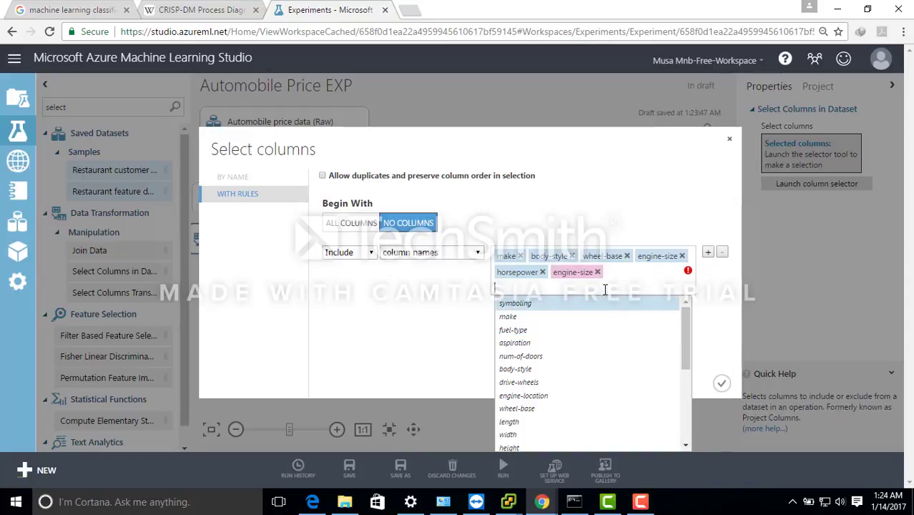
pyautogui.moveTo(689, 273)
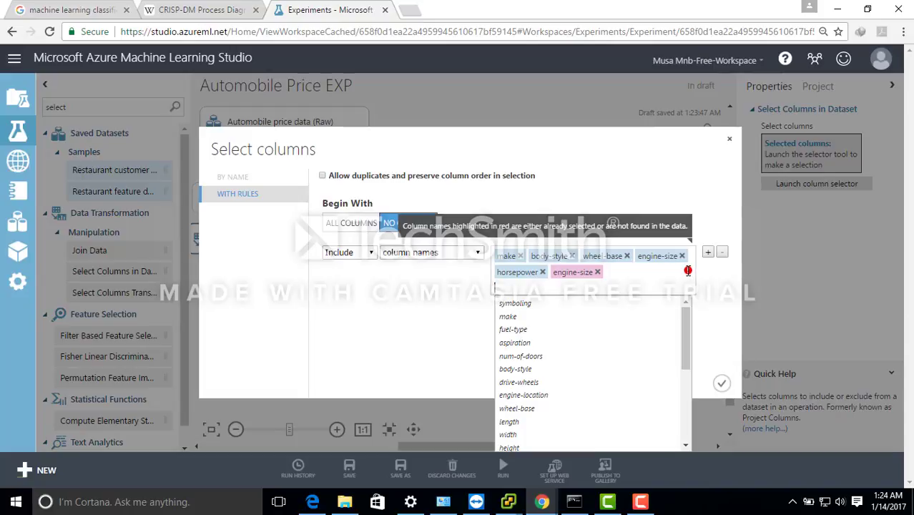
pyautogui.write('rs')
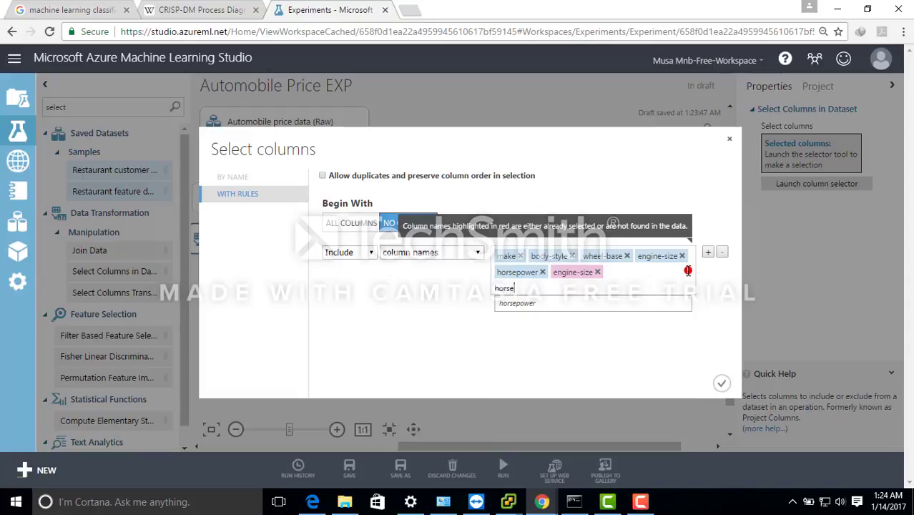
pyautogui.write('e')
pyautogui.click(637, 304)
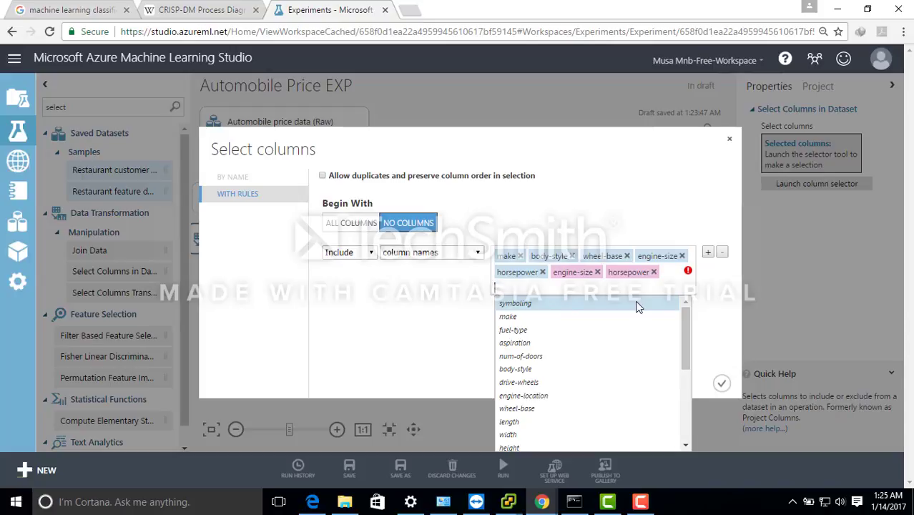
# - Add peak-rpm, highway-mpg and price to the included column names
pyautogui.write('pe')
pyautogui.click(566, 332)
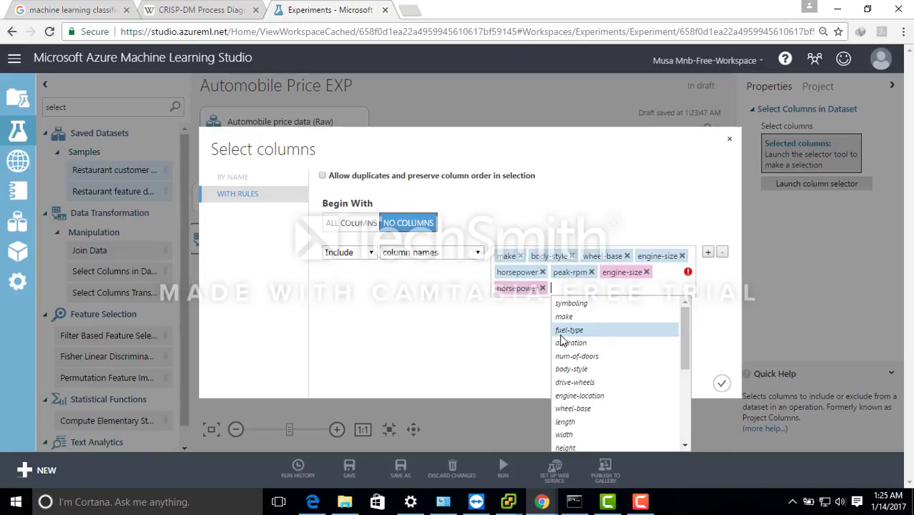
pyautogui.write('hi')
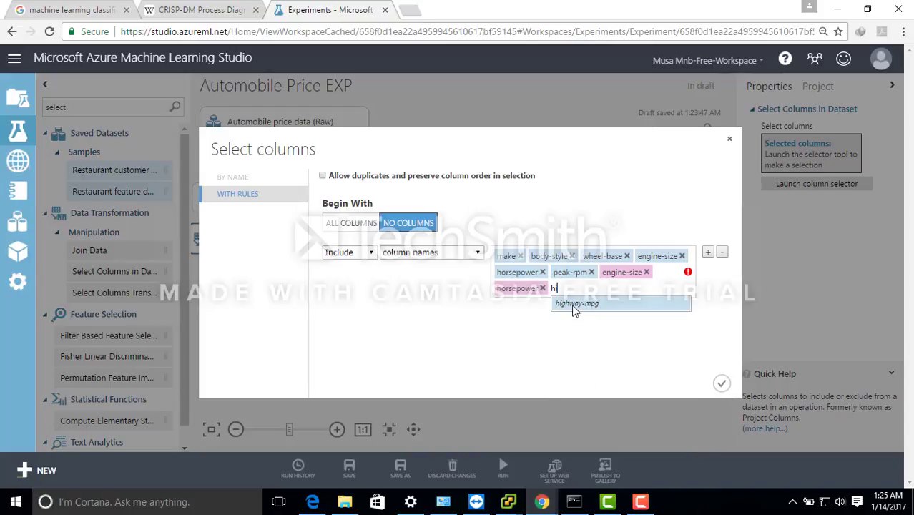
pyautogui.click(574, 305)
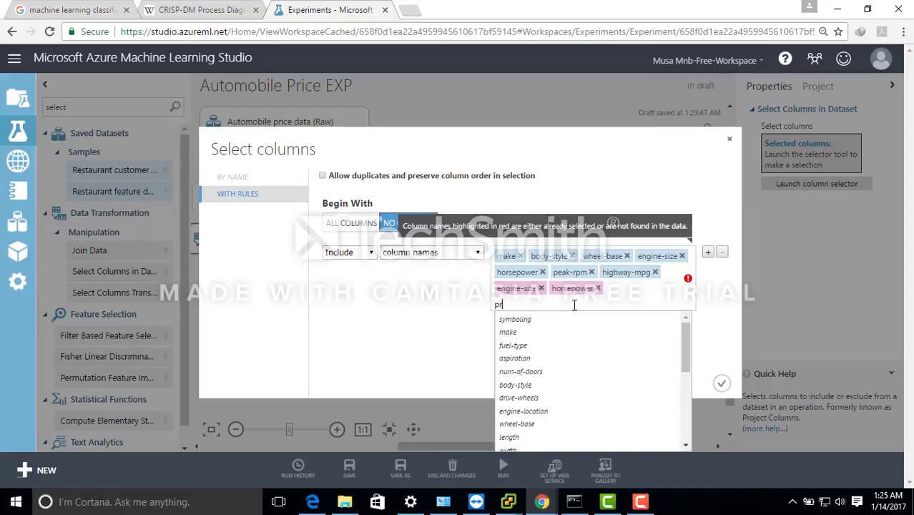
pyautogui.write('price')
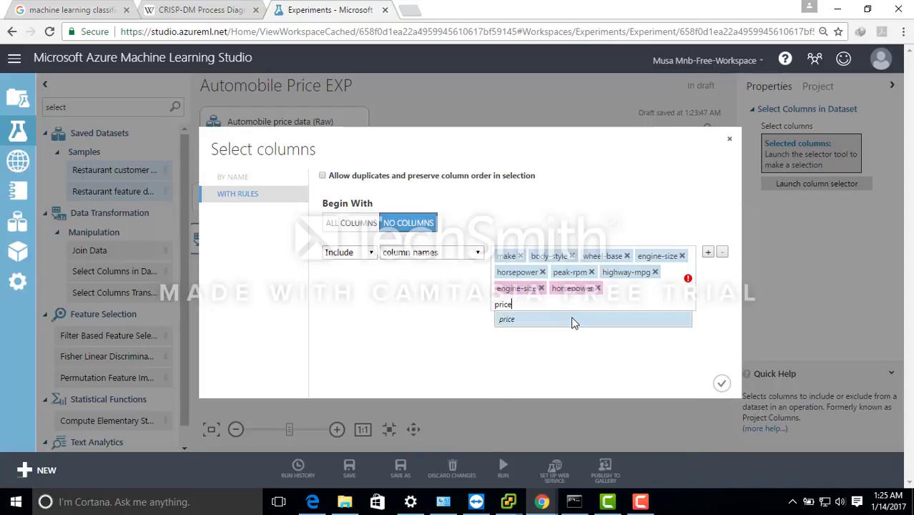
pyautogui.click(574, 318)
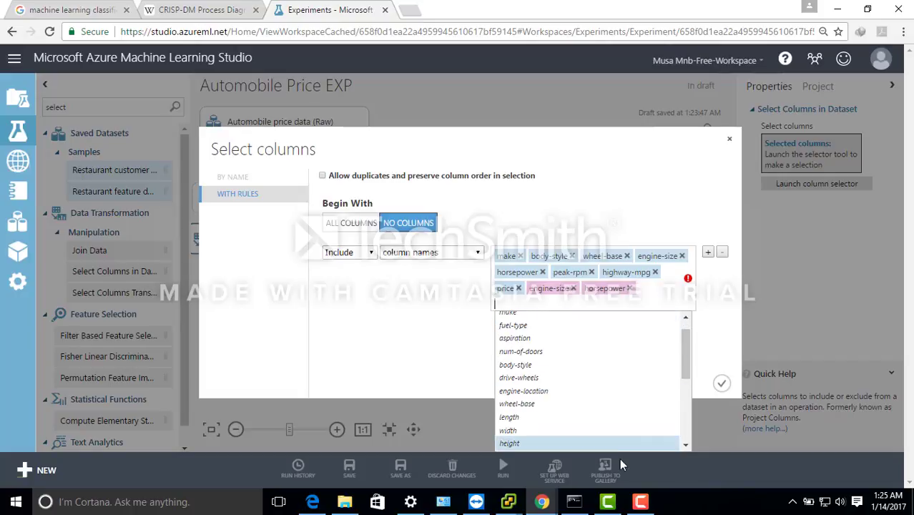
# - Remove the duplicate horsepower and engine-size entries from the included column names and apply the column selection
pyautogui.click(641, 502)
pyautogui.click(634, 294)
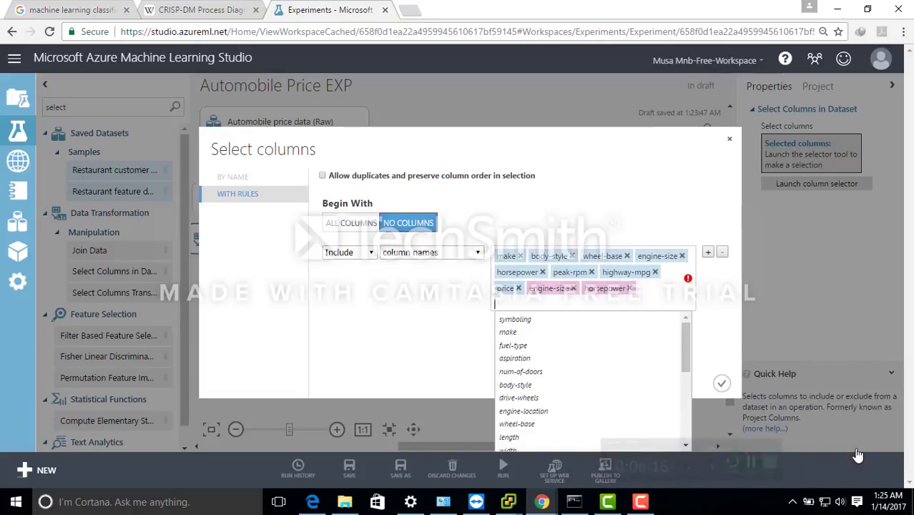
pyautogui.click(630, 289)
pyautogui.click(574, 288)
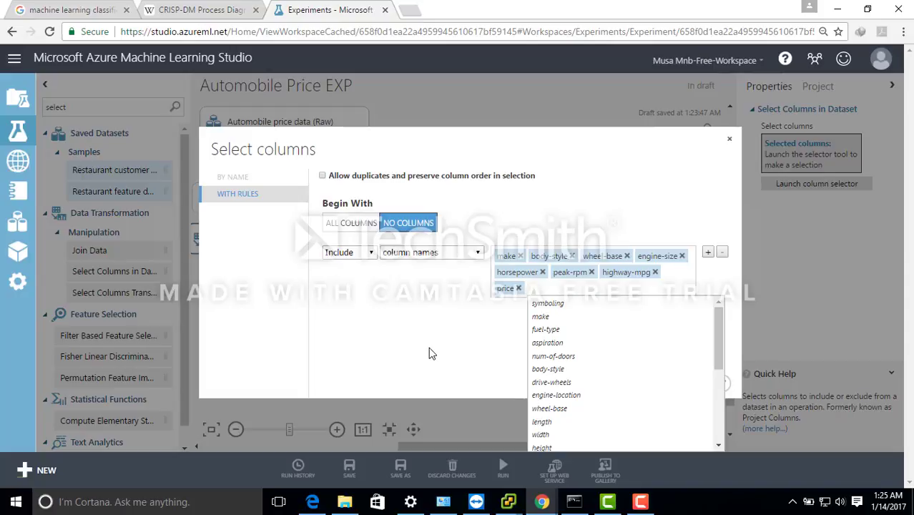
pyautogui.click(425, 311)
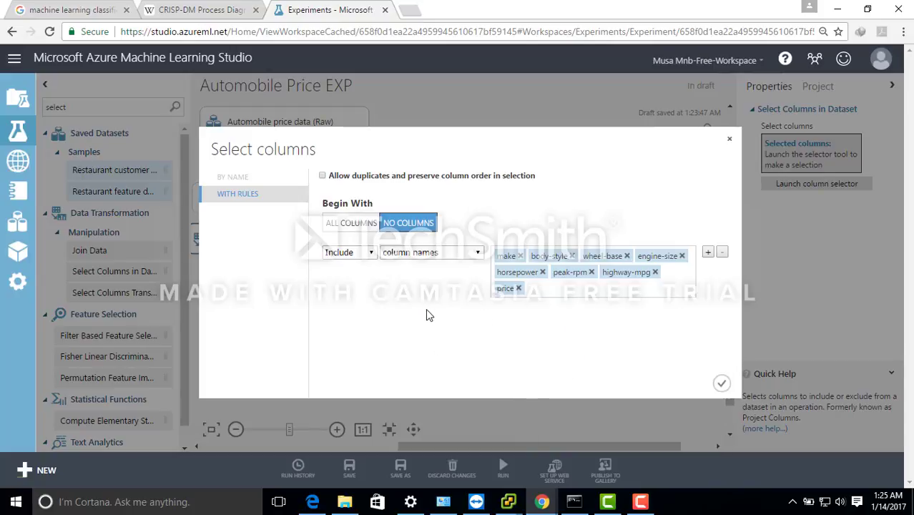
pyautogui.click(723, 384)
pyautogui.click(642, 503)
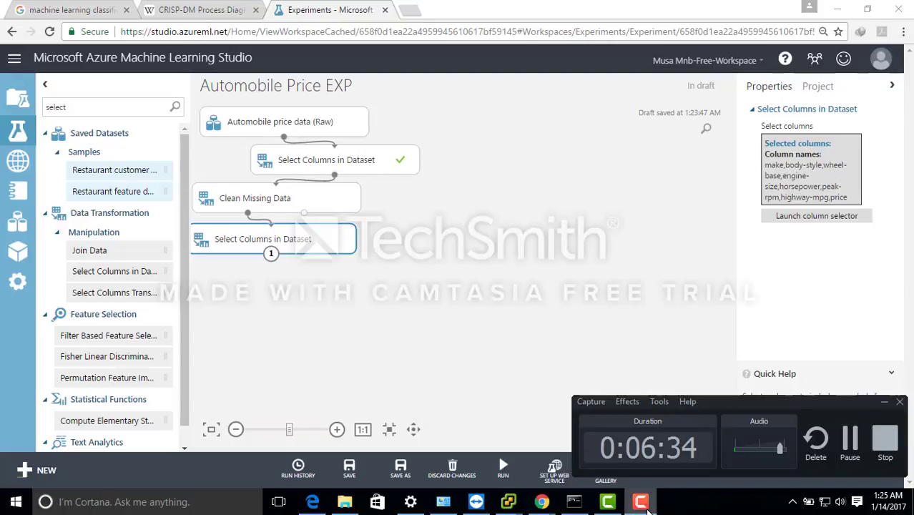
pyautogui.click(644, 505)
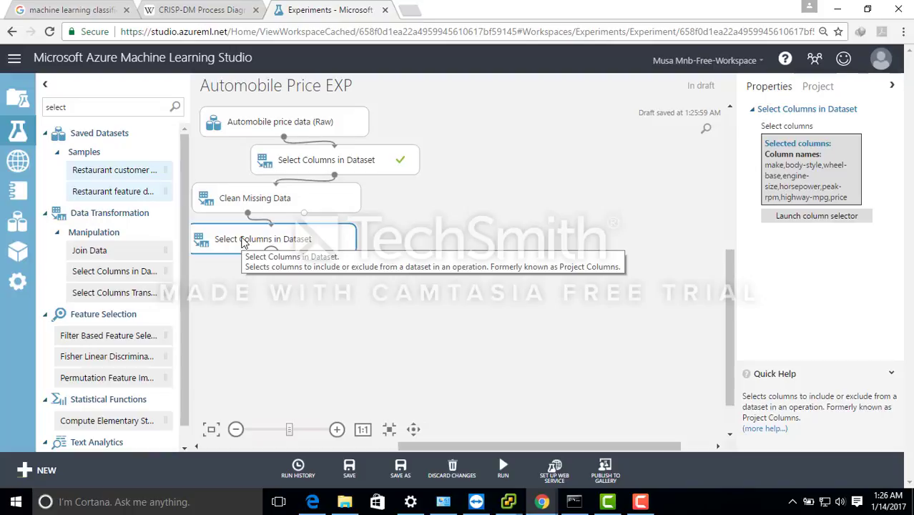
# - Find Split Data with "split", place it below the second Select Columns in Dataset and connect that module's output to it
pyautogui.click(109, 107)
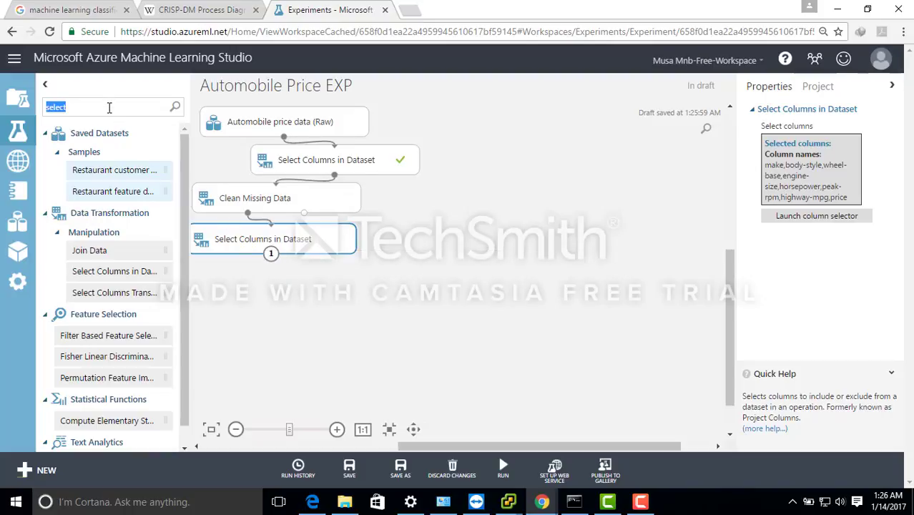
pyautogui.write('split mode')
pyautogui.press('BackSpace')
pyautogui.press('BackSpace')
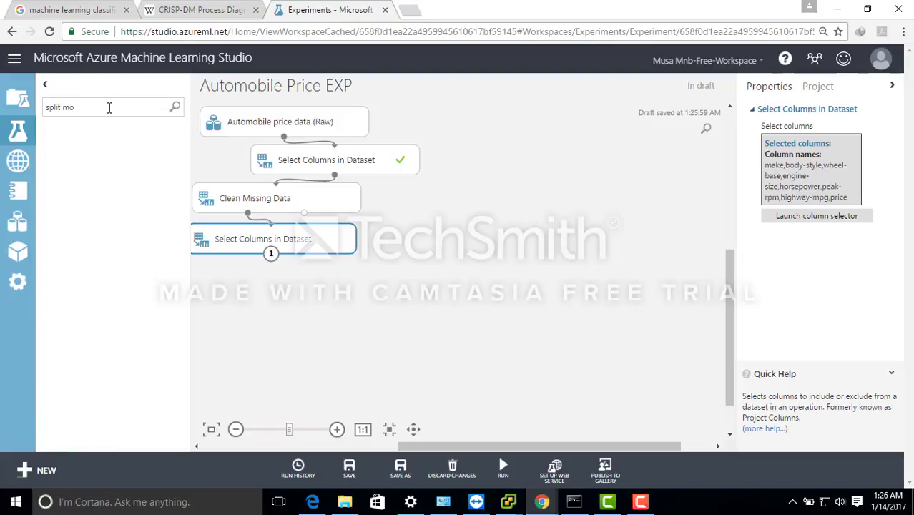
pyautogui.press('BackSpace')
pyautogui.press('BackSpace')
pyautogui.press('BackSpace')
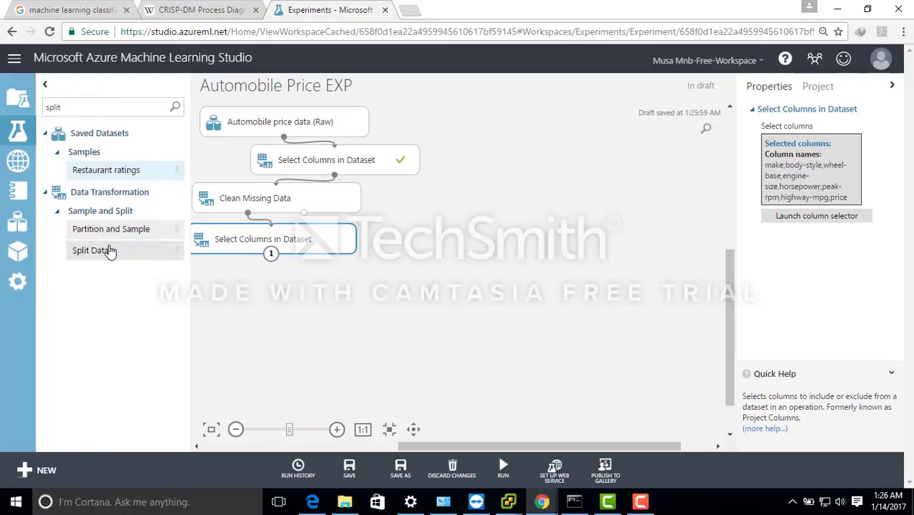
pyautogui.moveTo(100, 250); pyautogui.dragTo(295, 287)
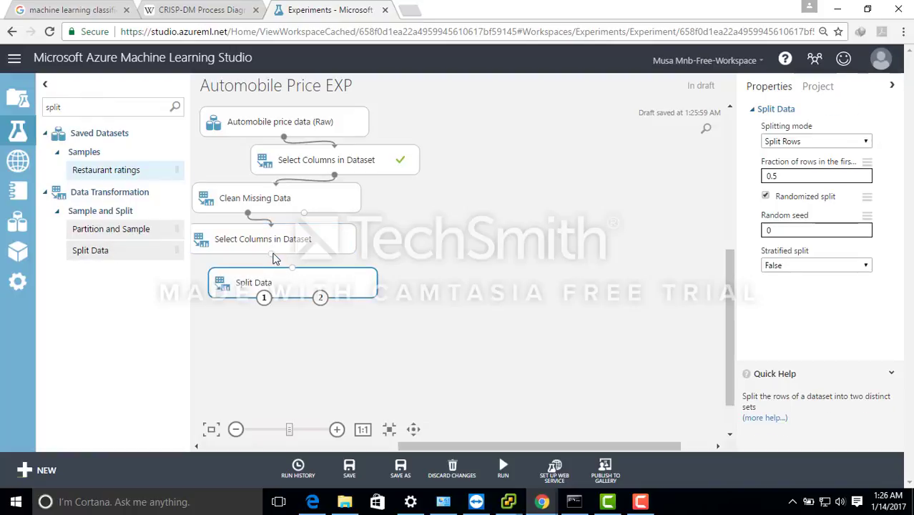
pyautogui.moveTo(272, 255); pyautogui.dragTo(293, 269)
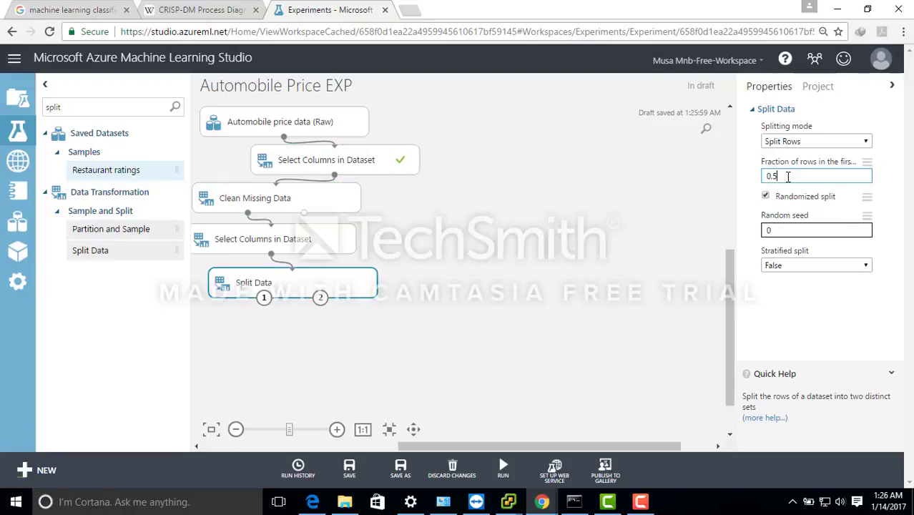
# - Set Split Data's fraction of rows in the first output dataset to 0.8
pyautogui.press('BackSpace')
pyautogui.press('BackSpace')
pyautogui.write('.8')
pyautogui.click(562, 254)
pyautogui.moveTo(347, 289); pyautogui.dragTo(346, 291)
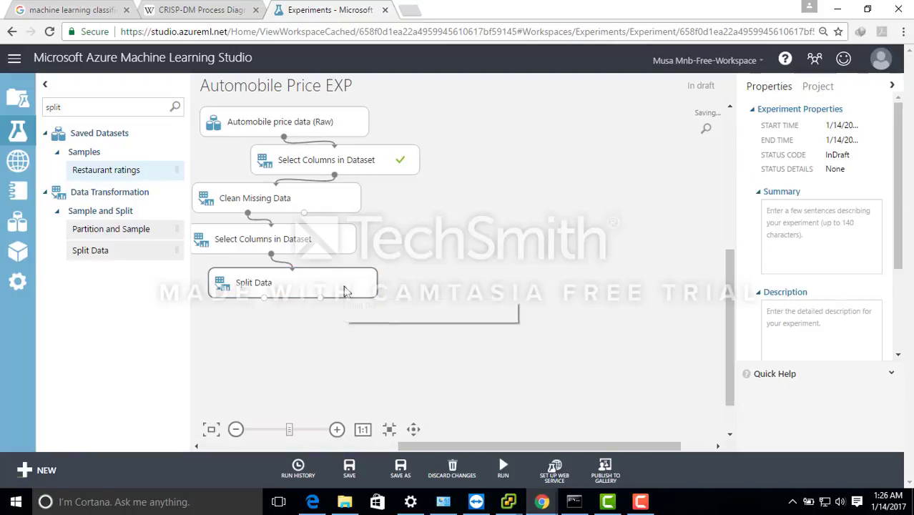
pyautogui.doubleClick(73, 110)
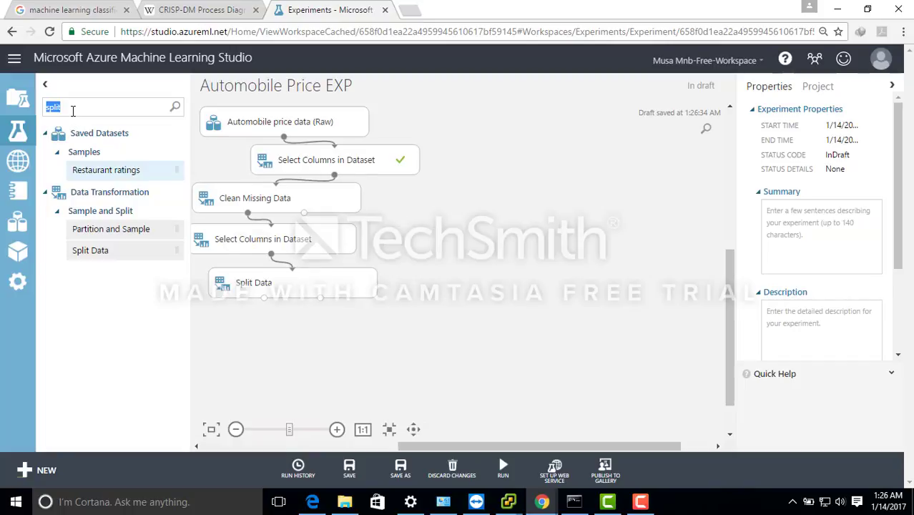
pyautogui.press('BackSpace')
pyautogui.write('Train')
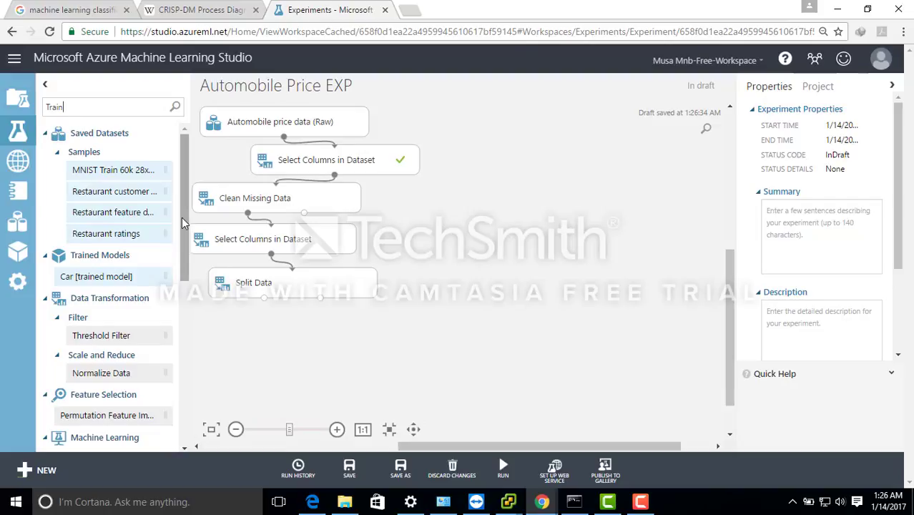
pyautogui.scroll(-2, 183, 222)
pyautogui.moveTo(188, 248); pyautogui.dragTo(179, 197)
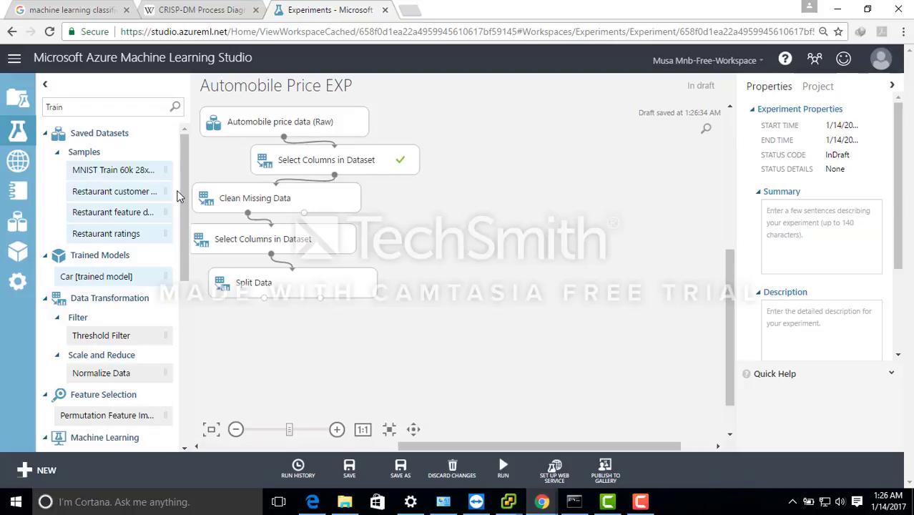
pyautogui.press('BackSpace')
pyautogui.press('BackSpace')
pyautogui.press('BackSpace')
pyautogui.press('BackSpace')
pyautogui.press('BackSpace')
pyautogui.write('script')
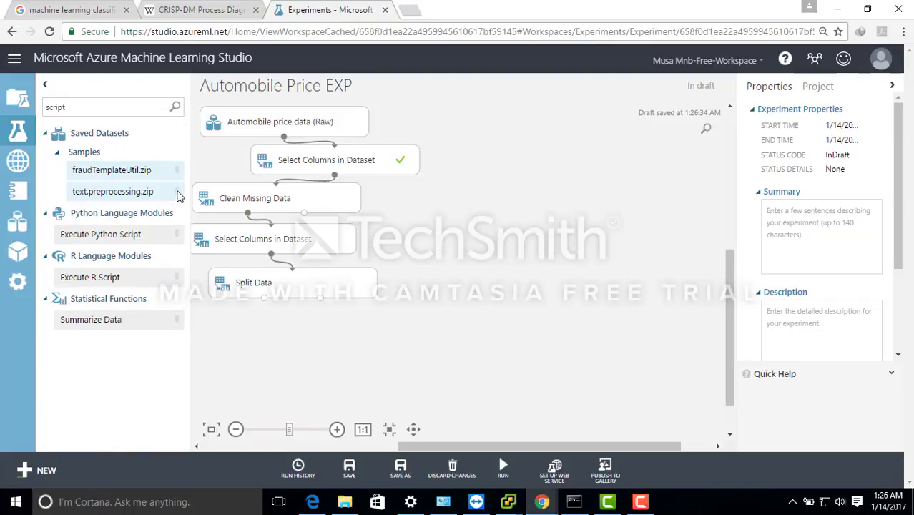
pyautogui.press('BackSpace')
pyautogui.press('BackSpace')
pyautogui.press('BackSpace')
pyautogui.press('BackSpace')
pyautogui.press('BackSpace')
pyautogui.press('BackSpace')
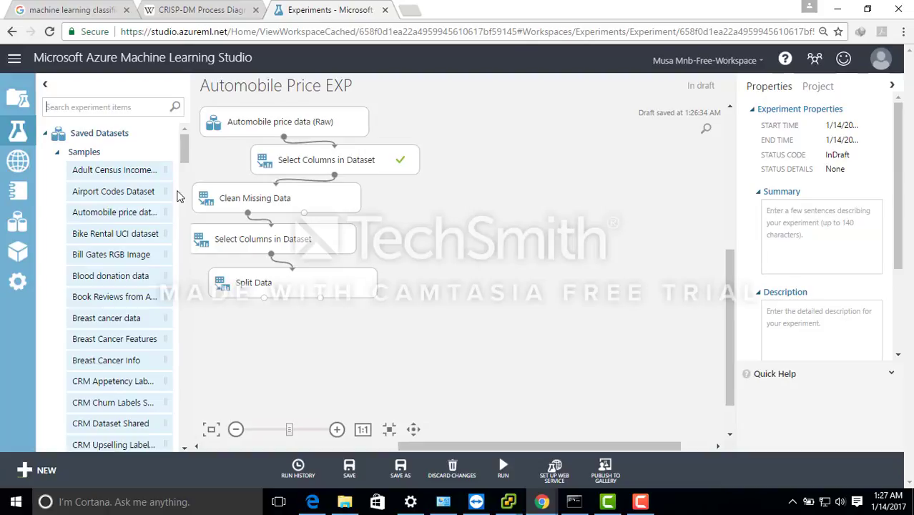
# - Find Linear Regression with "linear" and place it on the canvas below Split Data
pyautogui.write('linear')
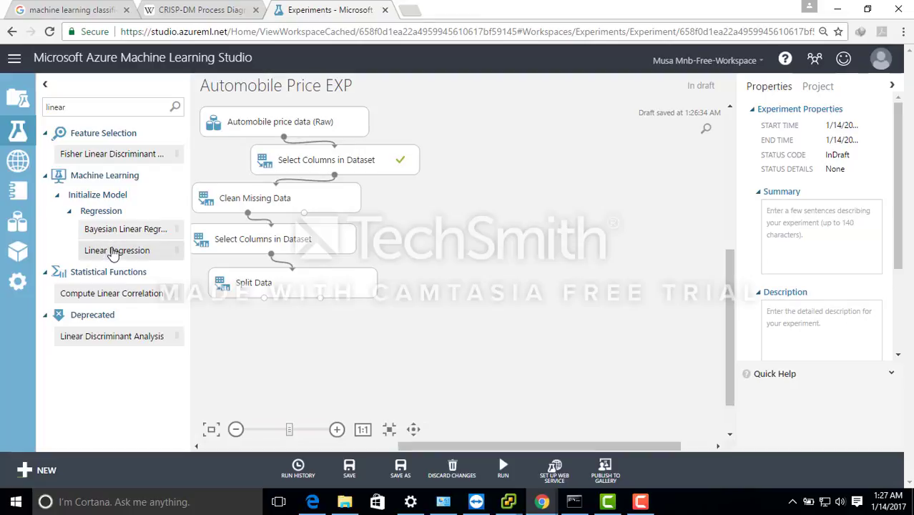
pyautogui.moveTo(115, 251); pyautogui.dragTo(250, 332)
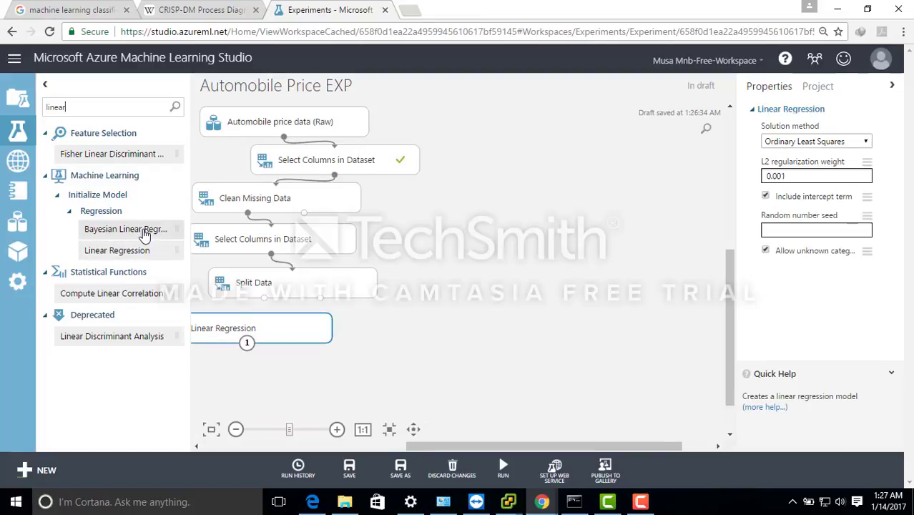
# - Find Train Model with "train", place it below Linear Regression, and connect Linear Regression to its first input and Split Data's first output to its second
pyautogui.doubleClick(88, 106)
pyautogui.press('BackSpace')
pyautogui.write('train')
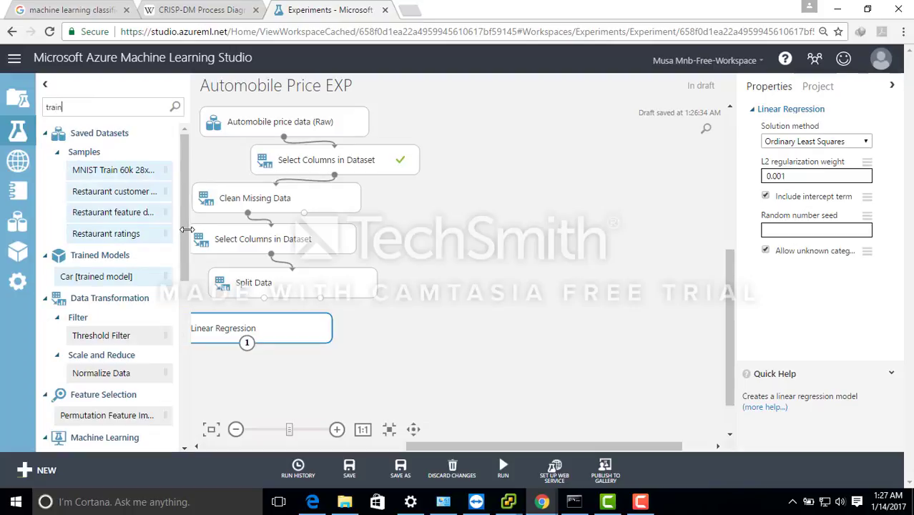
pyautogui.moveTo(186, 229); pyautogui.dragTo(191, 351)
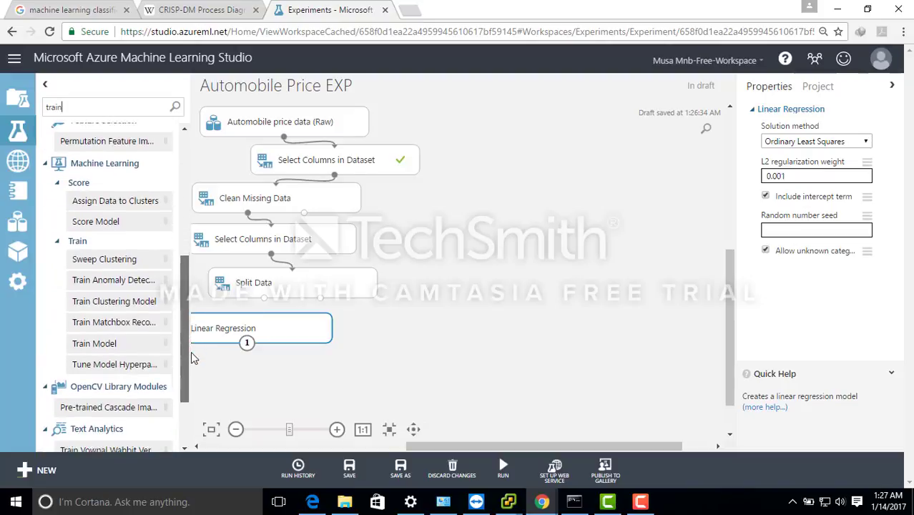
pyautogui.moveTo(115, 342); pyautogui.dragTo(317, 388)
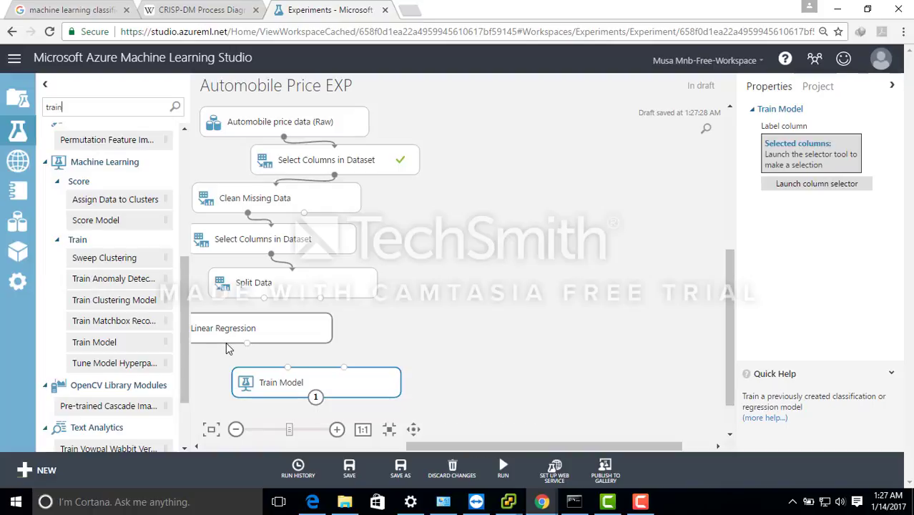
pyautogui.moveTo(247, 343); pyautogui.dragTo(299, 374)
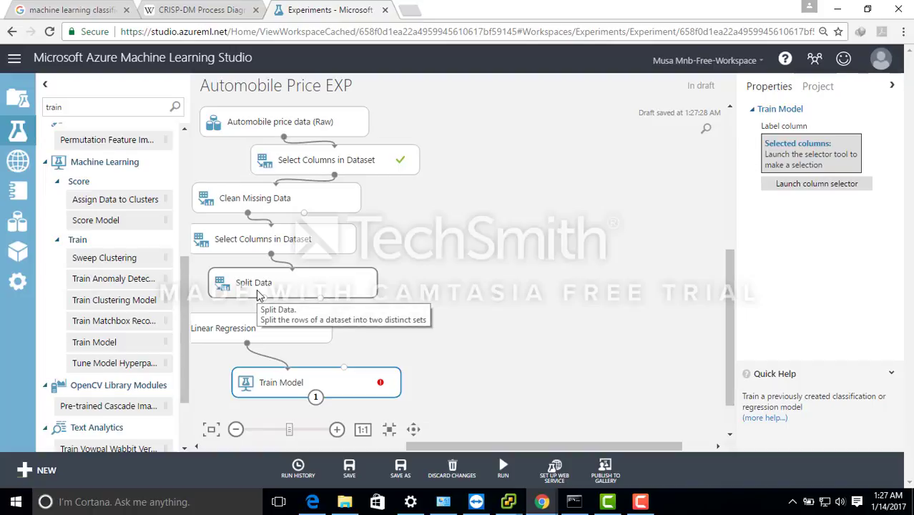
pyautogui.moveTo(263, 297); pyautogui.dragTo(344, 367)
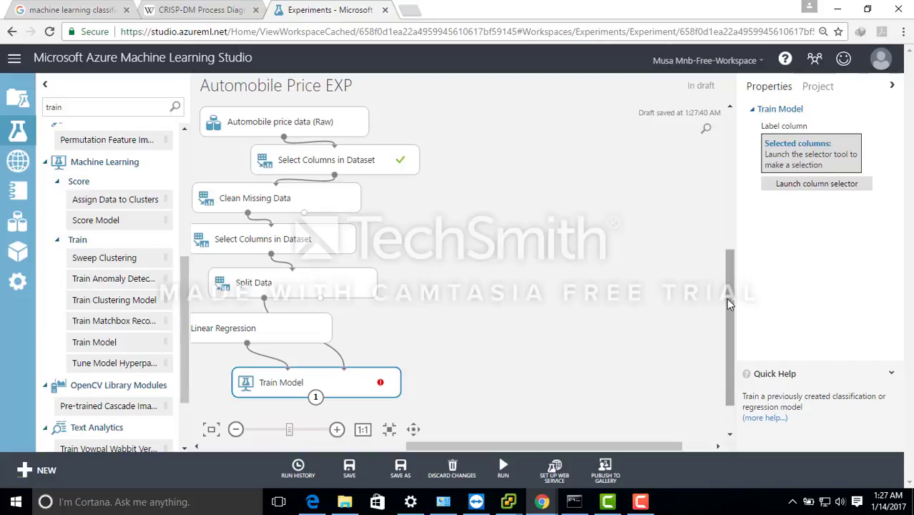
# - Set Train Model's label column to price
pyautogui.scroll(-3, 727, 297)
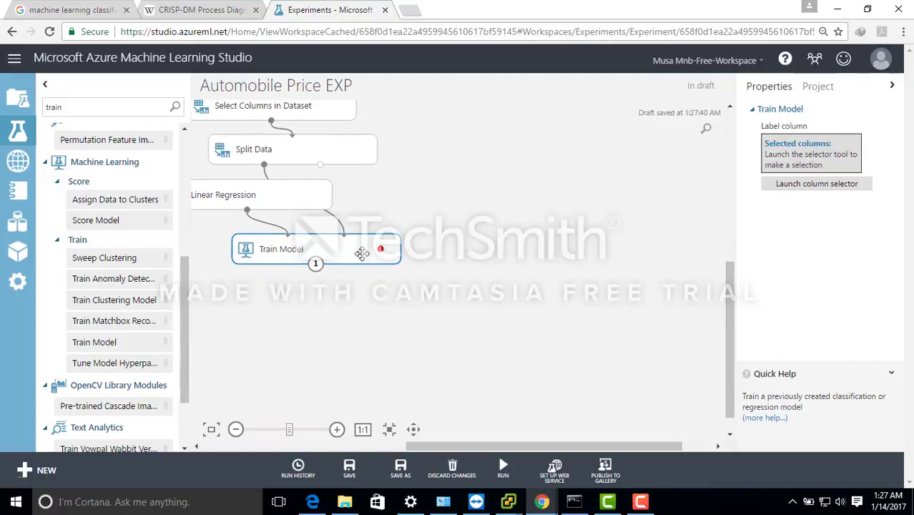
pyautogui.click(815, 186)
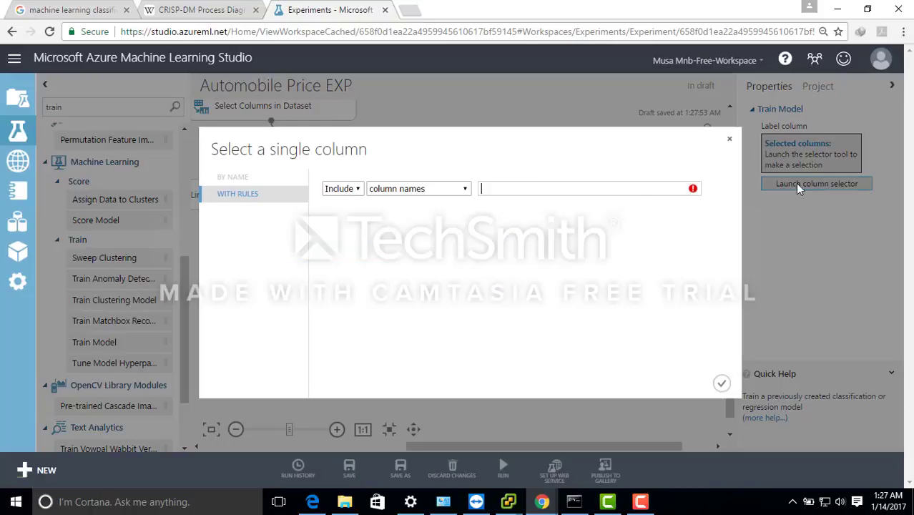
pyautogui.write('price')
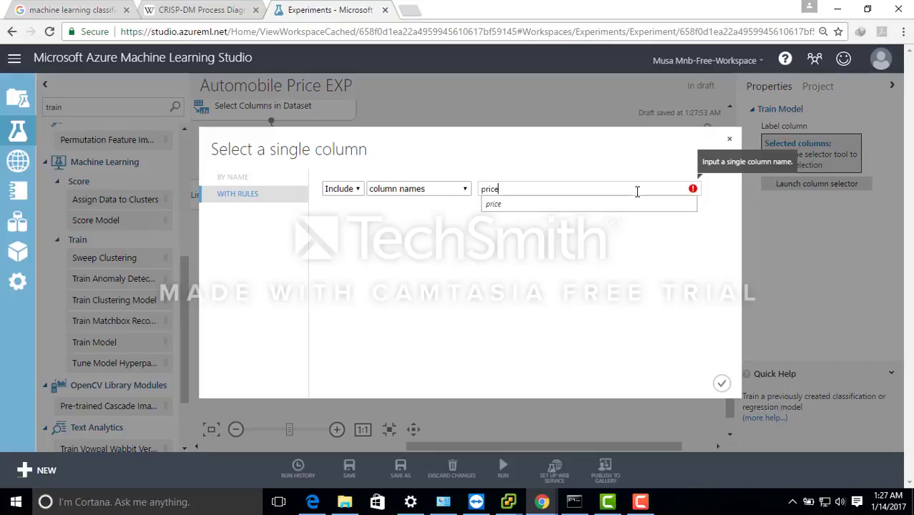
pyautogui.click(495, 205)
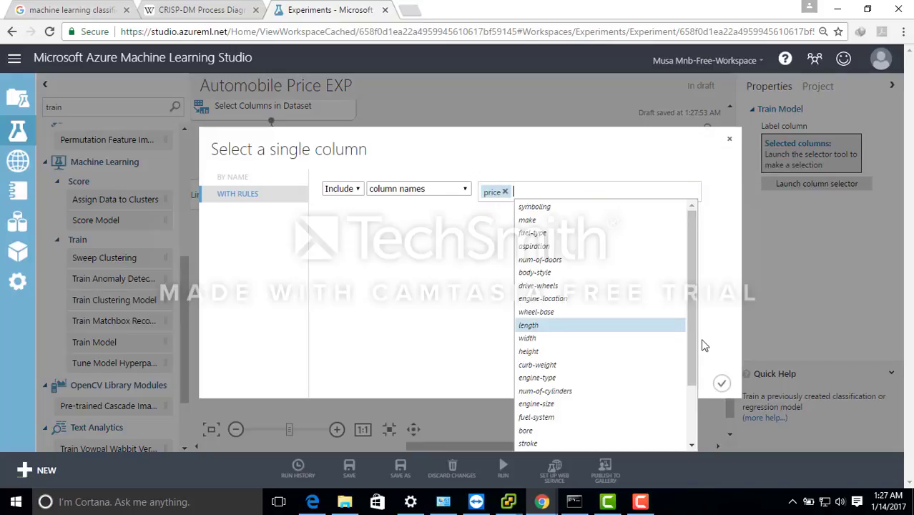
pyautogui.click(722, 383)
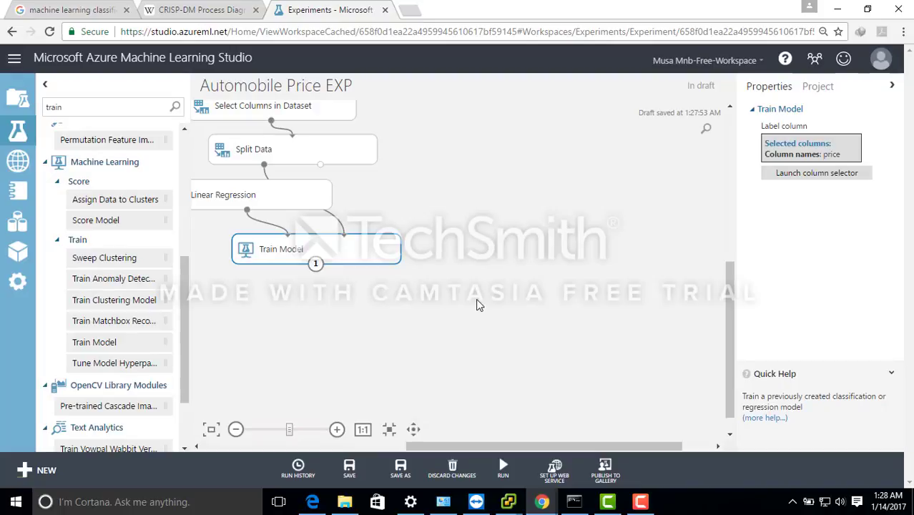
# - Find Score Model with "score", place it below Train Model, and connect Train Model's output and Split Data's second output to its two inputs
pyautogui.doubleClick(81, 101)
pyautogui.write('score')
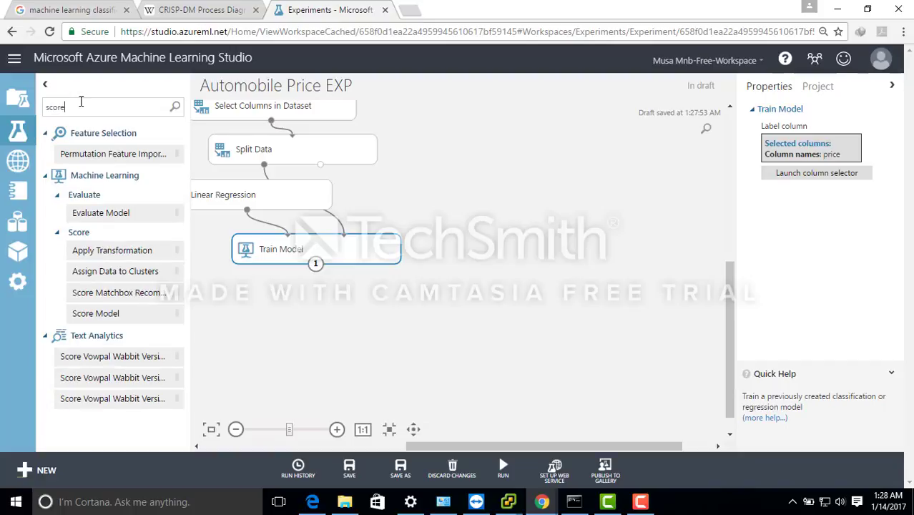
pyautogui.moveTo(108, 316); pyautogui.dragTo(331, 323)
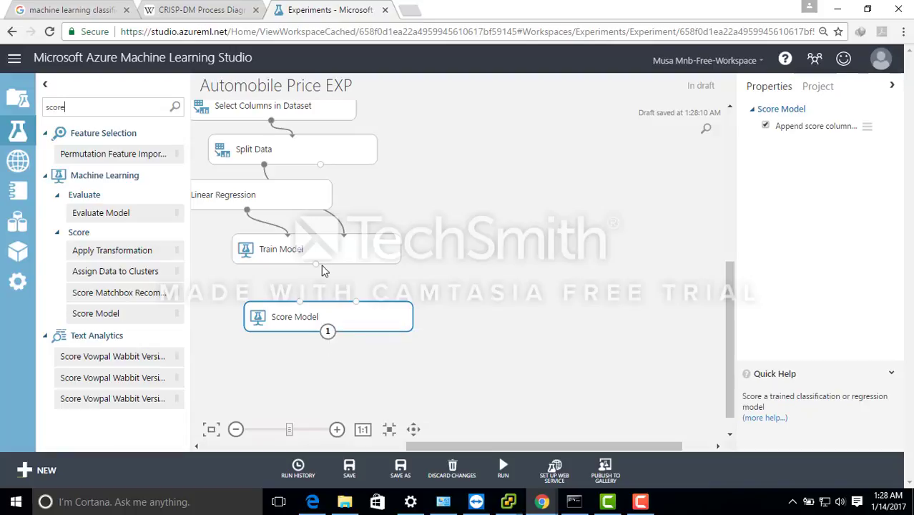
pyautogui.moveTo(315, 264); pyautogui.dragTo(300, 304)
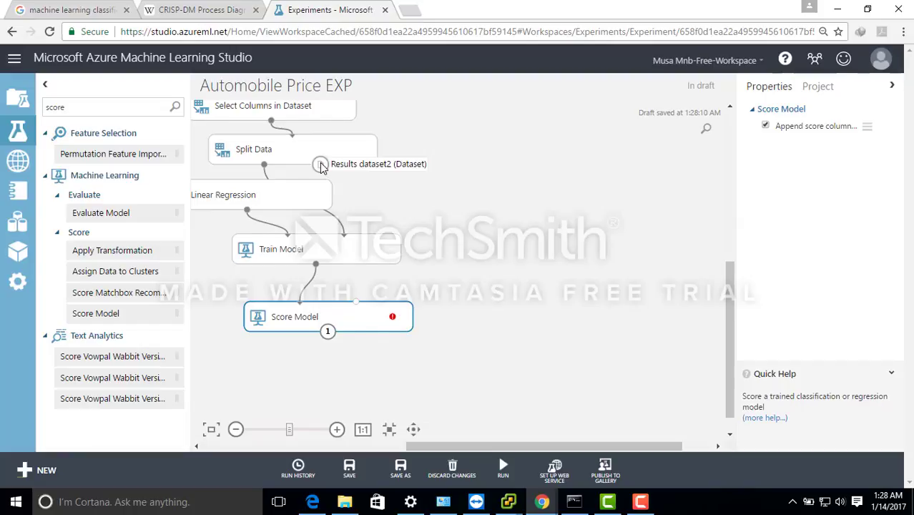
pyautogui.moveTo(321, 165)
pyautogui.mouseDown()
pyautogui.moveTo(355, 253)
pyautogui.moveTo(357, 306)
pyautogui.mouseUp()
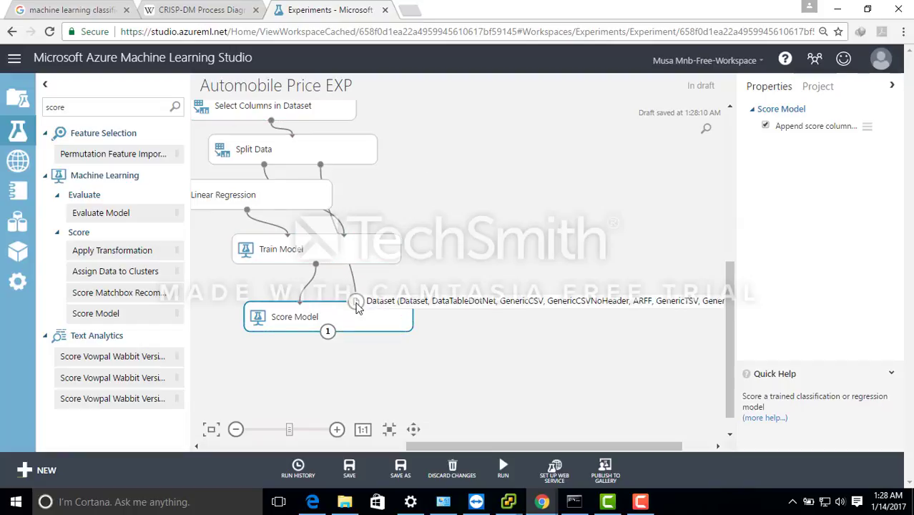
# - Find Evaluate Model with "evalu", place it below Score Model, and connect Score Model's output to its first input
pyautogui.doubleClick(80, 106)
pyautogui.write('evalu')
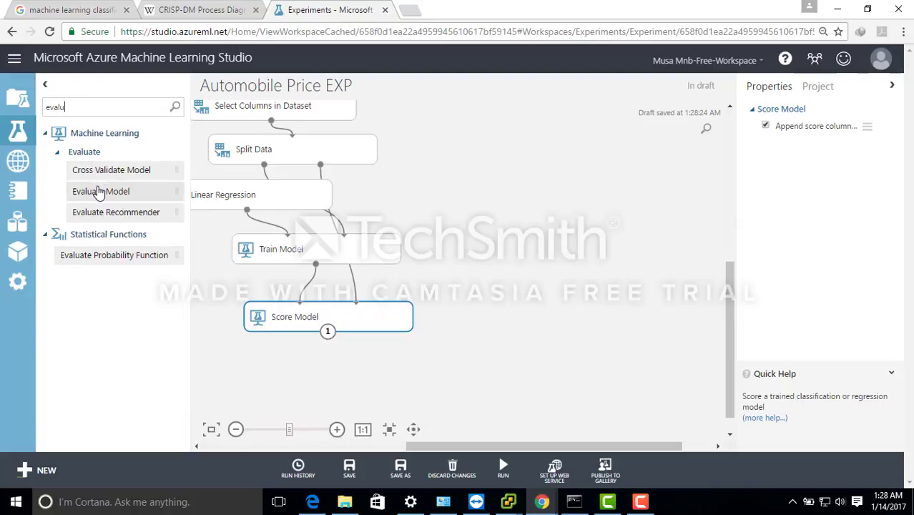
pyautogui.moveTo(96, 191); pyautogui.dragTo(327, 368)
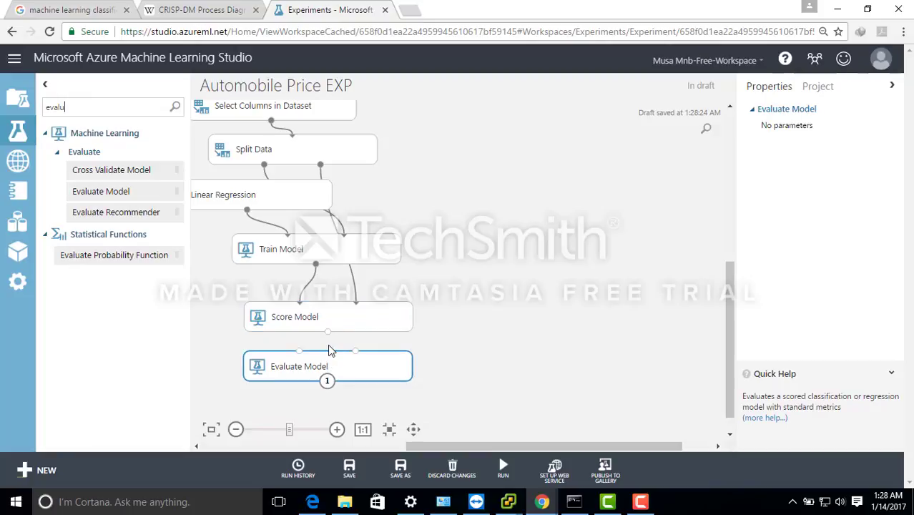
pyautogui.moveTo(328, 331)
pyautogui.mouseDown()
pyautogui.moveTo(297, 365)
pyautogui.moveTo(298, 351)
pyautogui.mouseUp()
# - Save and run the experiment, glancing at the CRISP-DM process diagram page before returning to the experiment
pyautogui.click(349, 467)
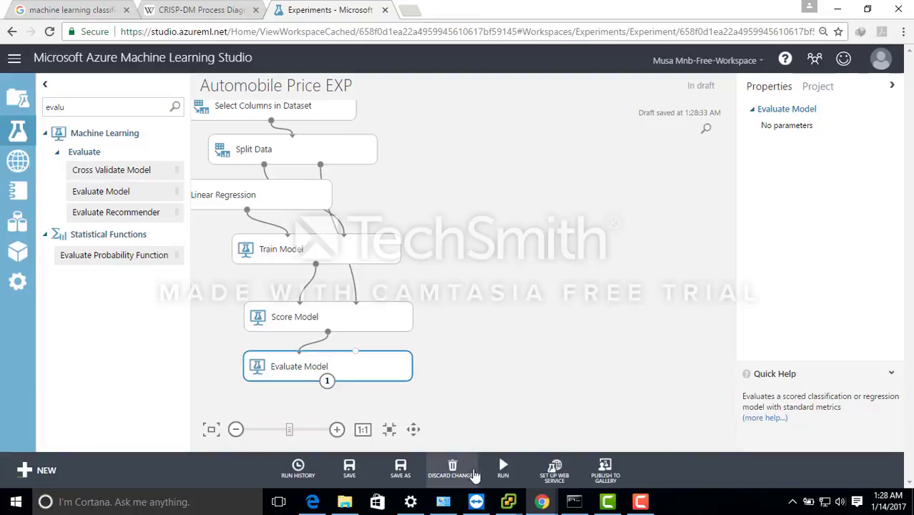
pyautogui.click(502, 472)
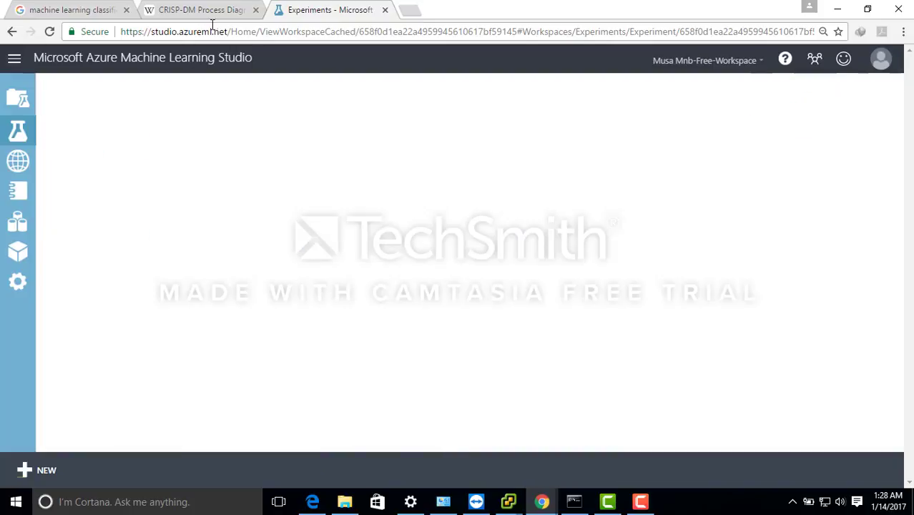
pyautogui.click(208, 10)
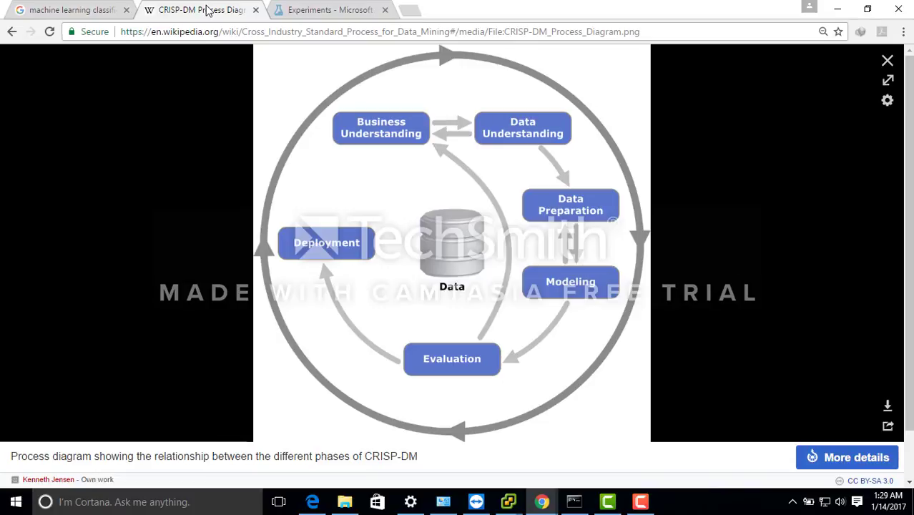
pyautogui.click(314, 9)
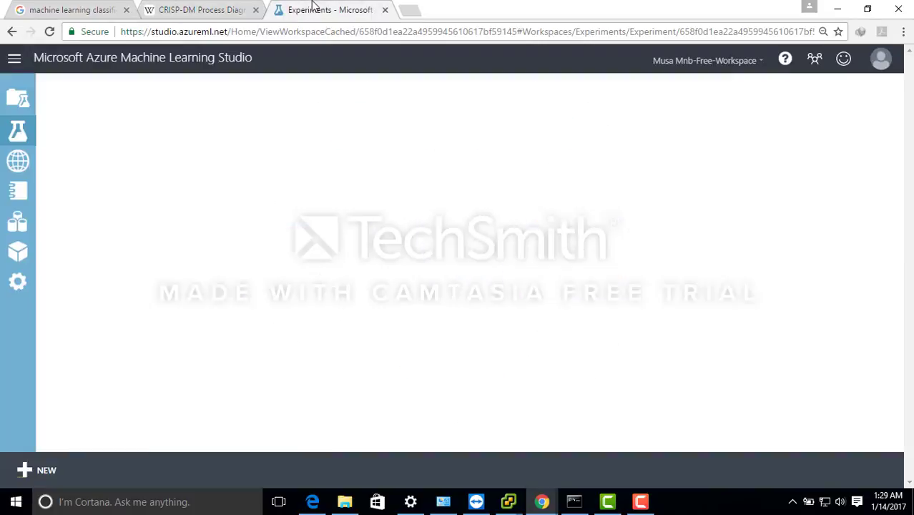
# - Visualize Evaluate Model's evaluation results to review the error metrics and error histogram, and close them
pyautogui.click(355, 361)
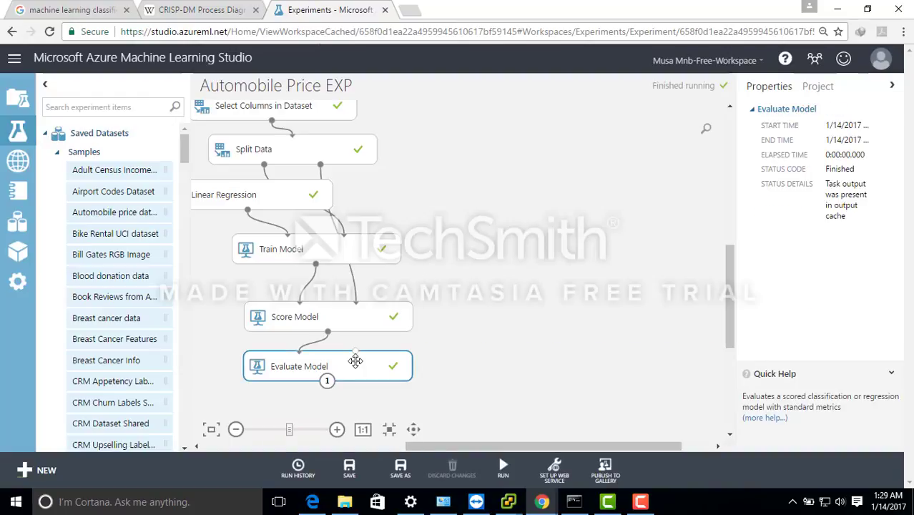
pyautogui.rightClick(356, 367)
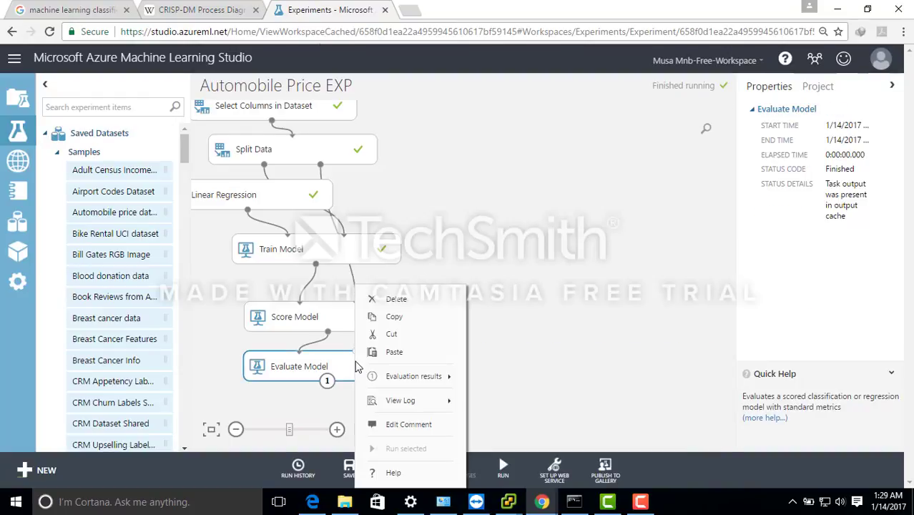
pyautogui.moveTo(408, 376)
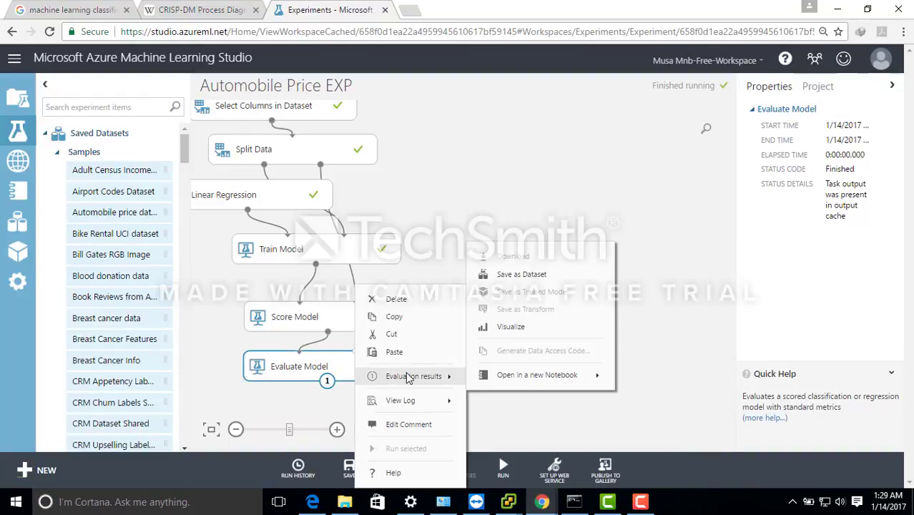
pyautogui.click(525, 327)
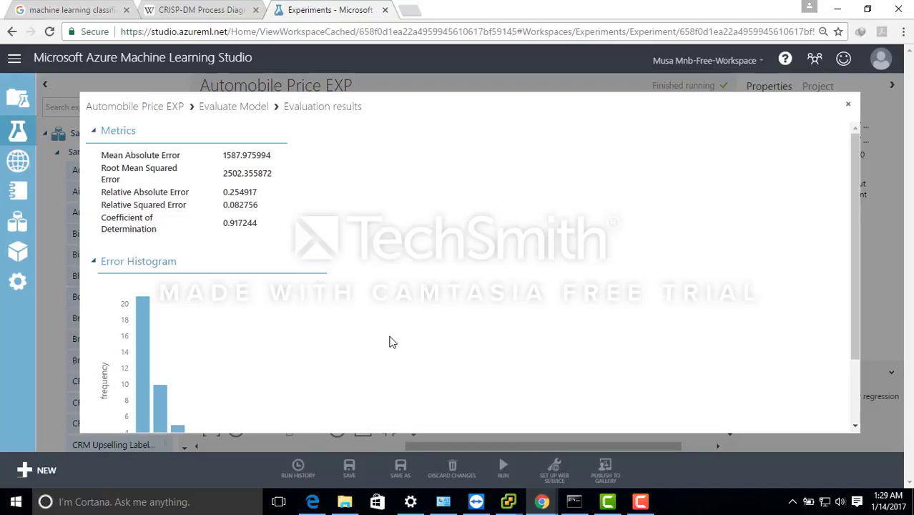
pyautogui.click(849, 104)
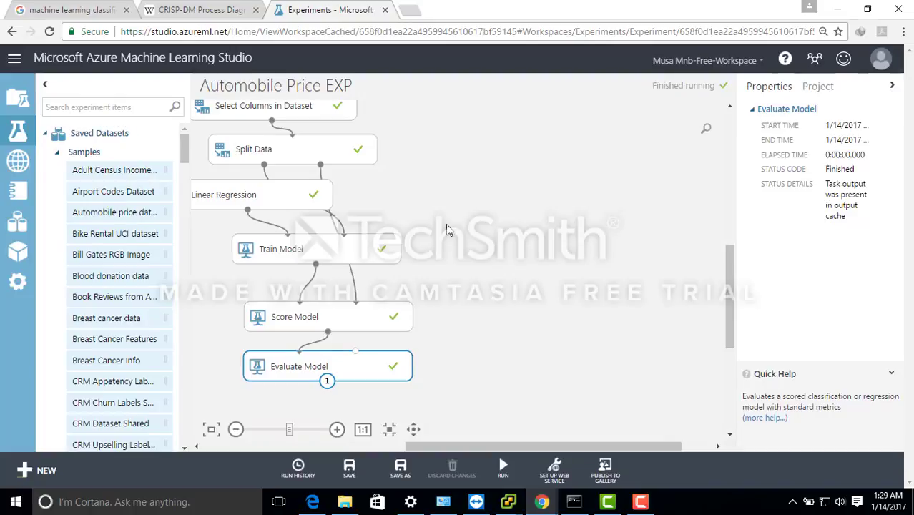
pyautogui.rightClick(361, 358)
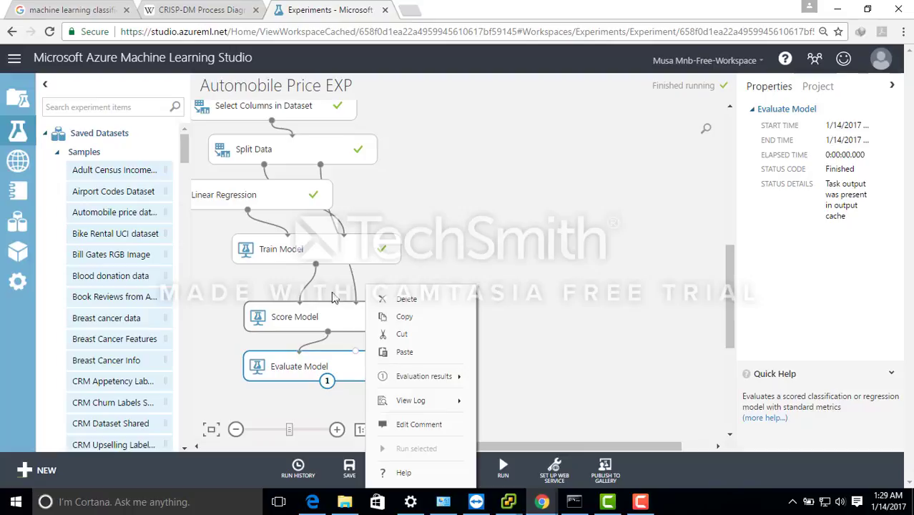
# - Visualize Score Model's scored dataset, compare the price and Scored Labels columns, and close it
pyautogui.click(311, 319)
pyautogui.rightClick(310, 319)
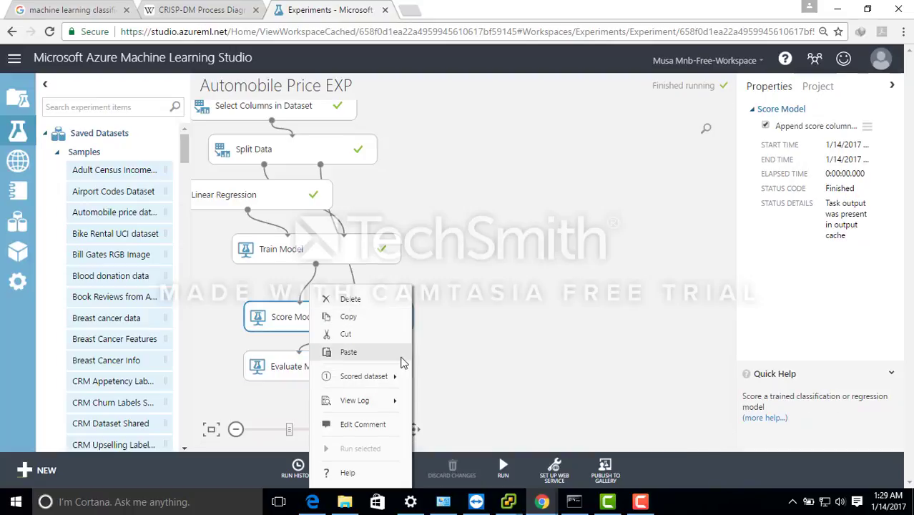
pyautogui.moveTo(397, 375)
pyautogui.click(472, 338)
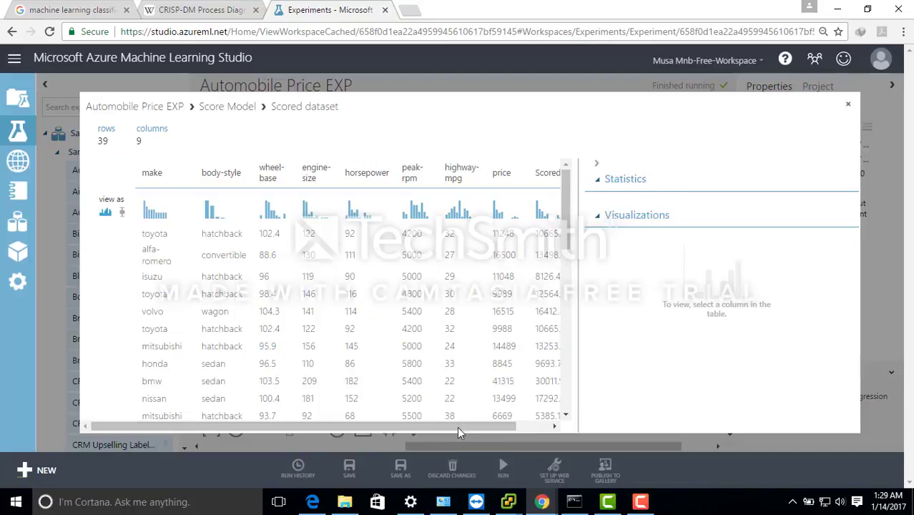
pyautogui.moveTo(468, 424); pyautogui.dragTo(501, 426)
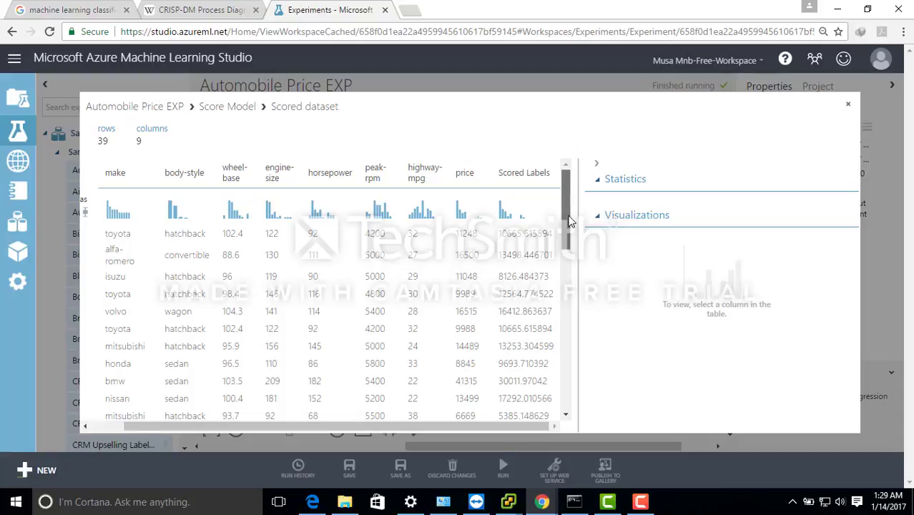
pyautogui.click(849, 104)
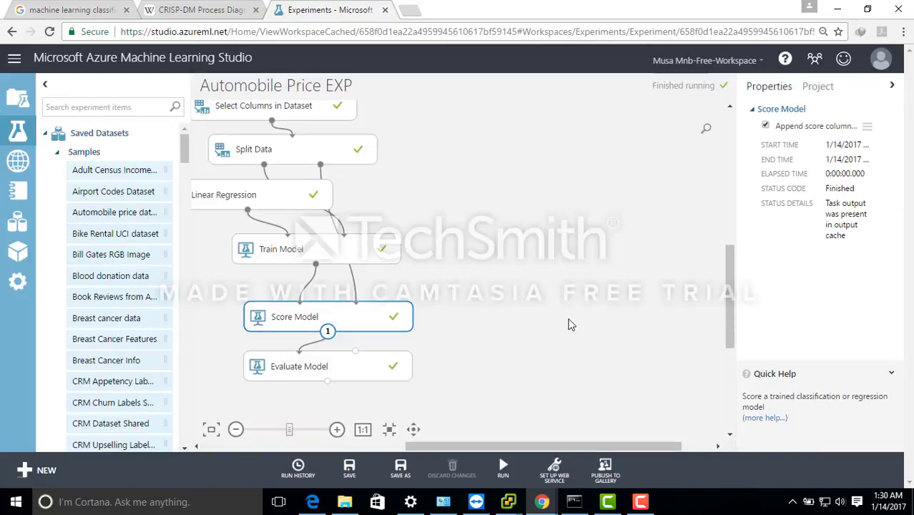
# - Set up the experiment as a Retraining Web Service and go through the introductory tour until it is finished
pyautogui.moveTo(562, 465)
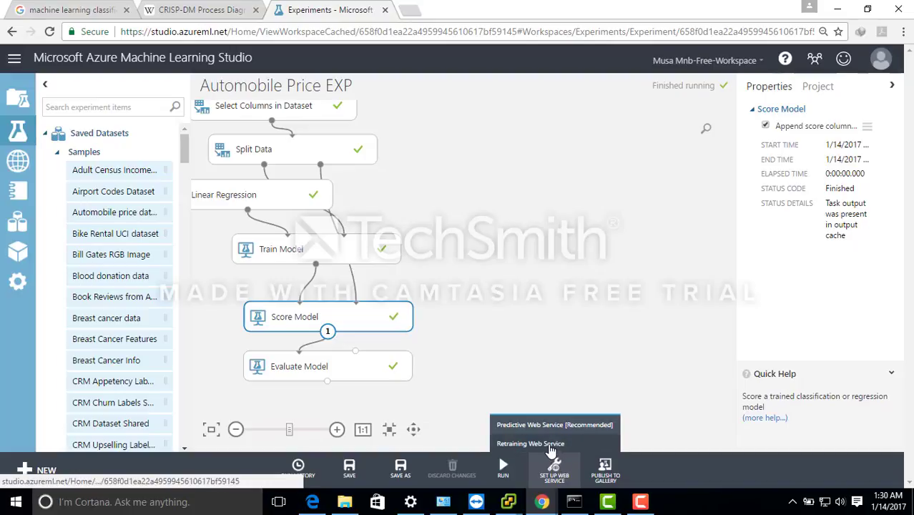
pyautogui.click(548, 444)
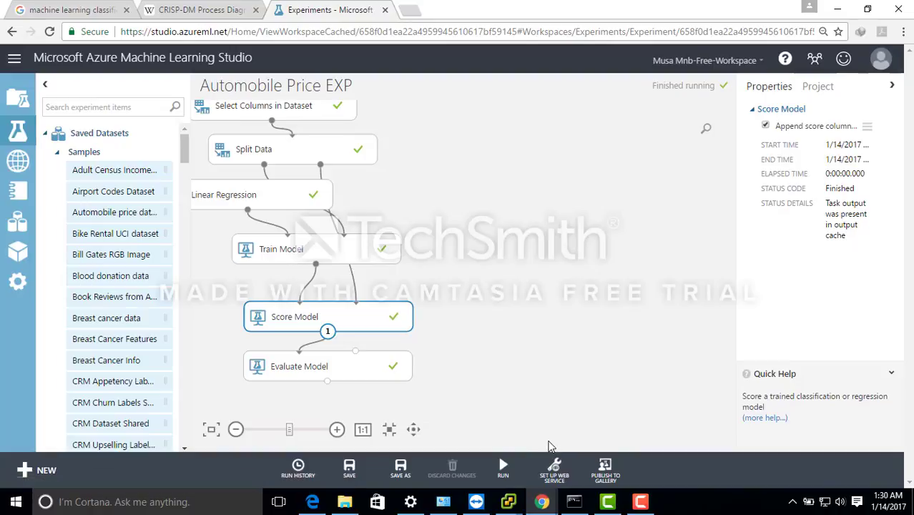
pyautogui.click(552, 470)
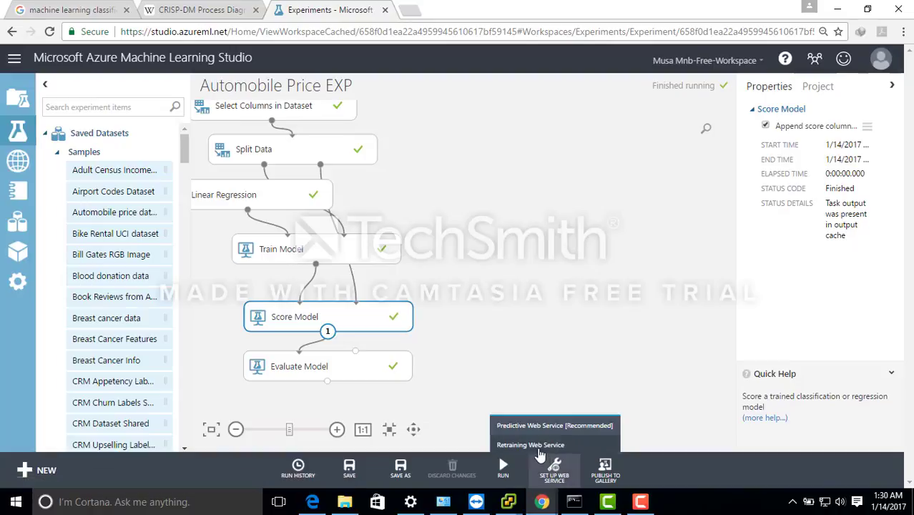
pyautogui.click(538, 446)
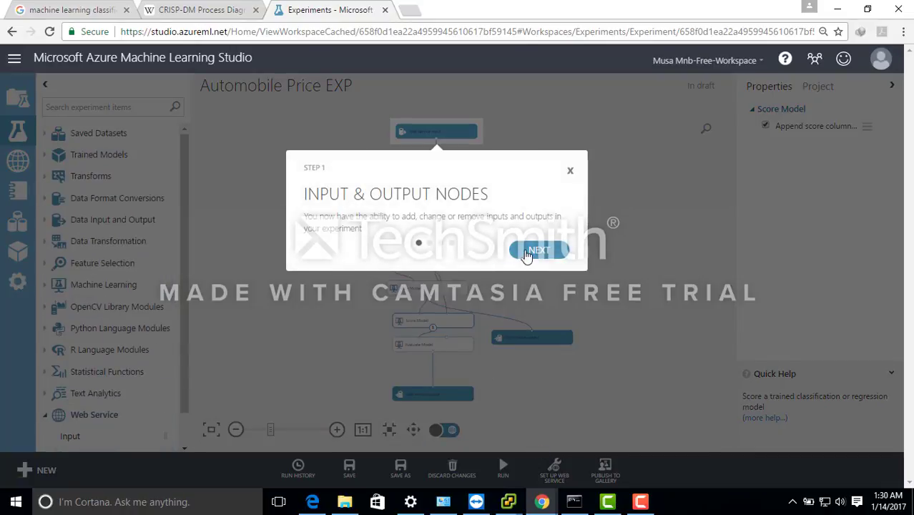
pyautogui.click(539, 251)
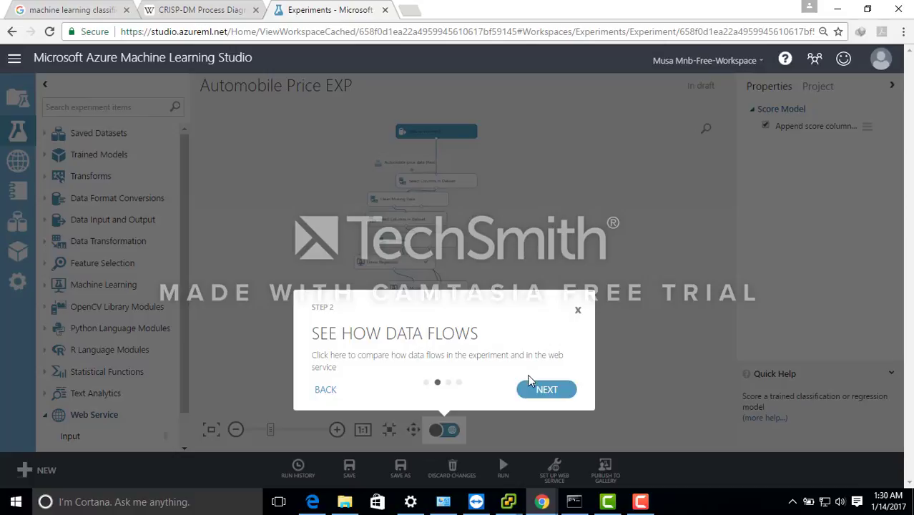
pyautogui.click(544, 391)
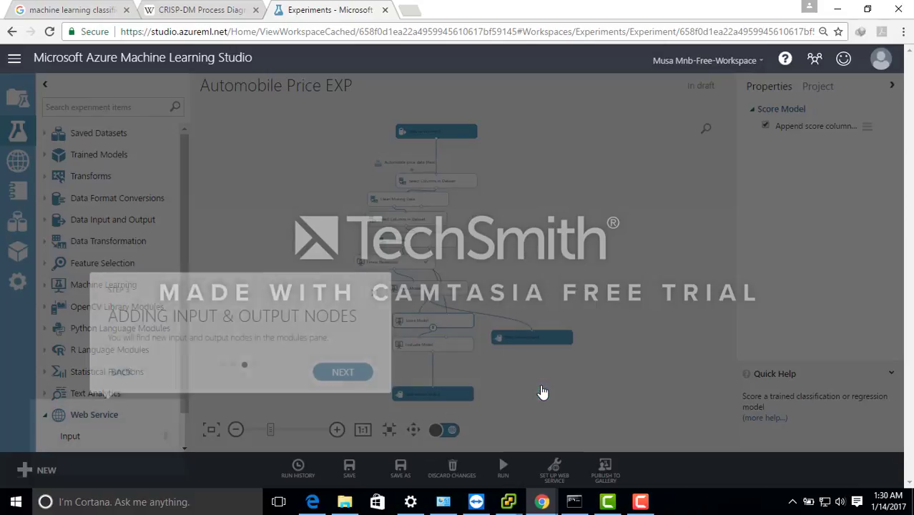
pyautogui.click(340, 372)
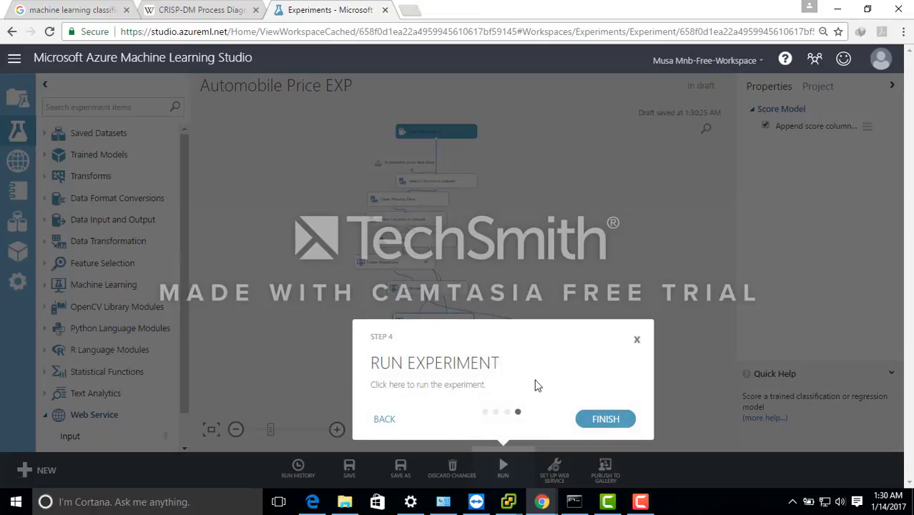
pyautogui.click(600, 421)
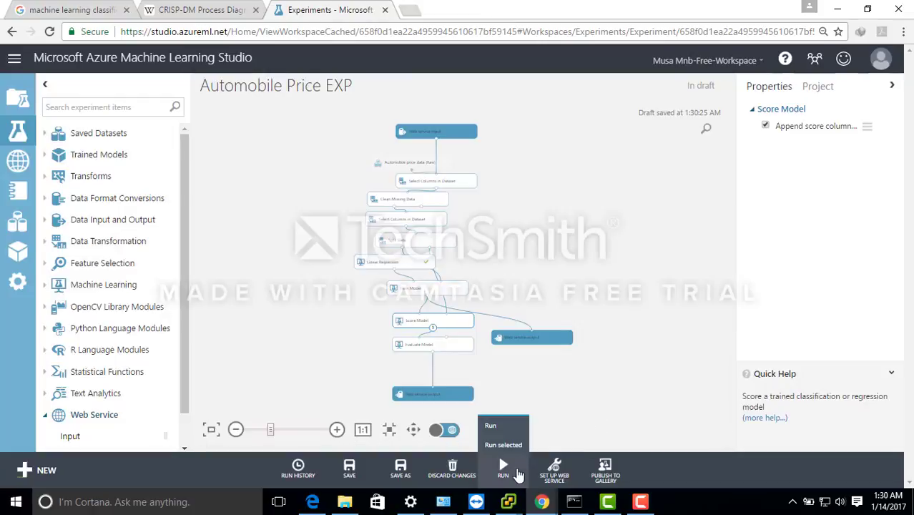
# - Run the experiment with its web service input and outputs, and deploy it as a web service
pyautogui.click(509, 471)
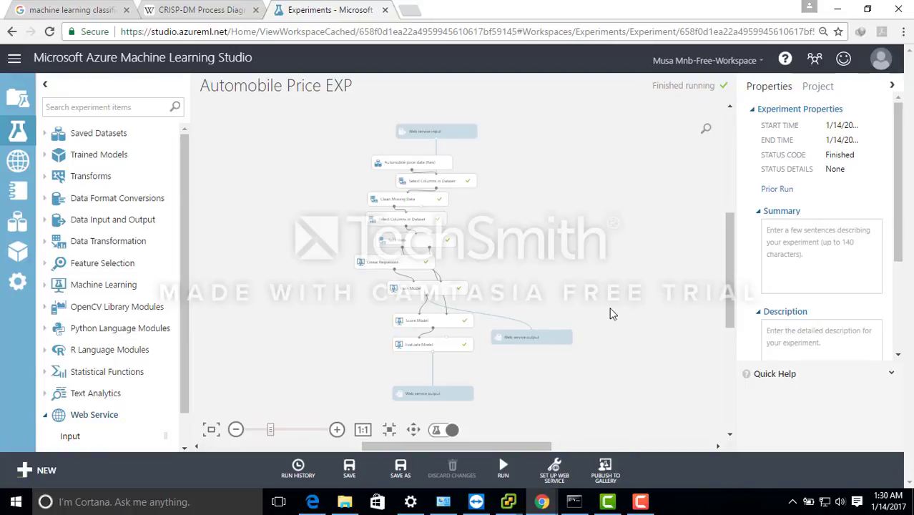
pyautogui.moveTo(554, 469)
pyautogui.click(551, 446)
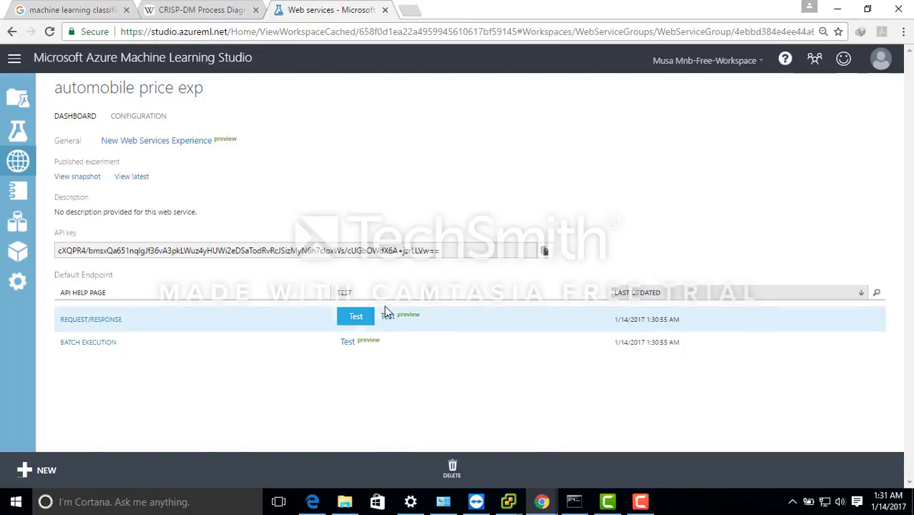
# - Start a test of the request/response endpoint and enter make bmw, fuel-type gas and aspiration std
pyautogui.click(356, 316)
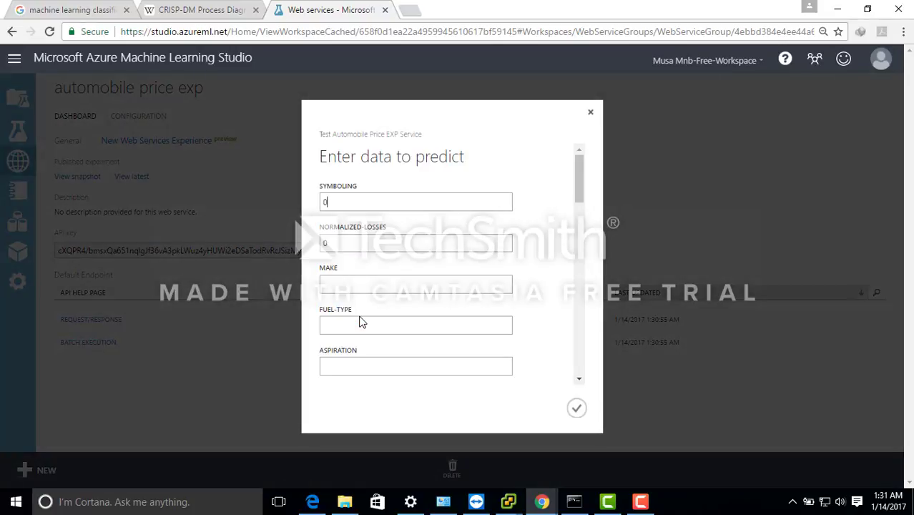
pyautogui.click(356, 288)
pyautogui.write('bmw')
pyautogui.write('gas')
pyautogui.press('Tab')
pyautogui.write('std')
pyautogui.press('Tab')
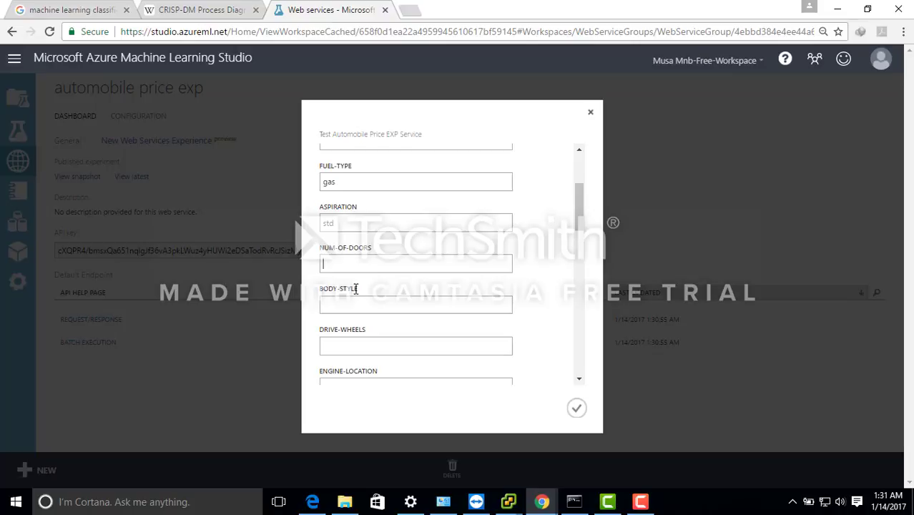
# - Set the test car's num-of-doors to 4, body-style to sedan, drive-wheels to 4wd and engine-location to front
pyautogui.write('4')
pyautogui.write('sedan')
pyautogui.press('Tab')
pyautogui.write('4wd')
pyautogui.press('Tab')
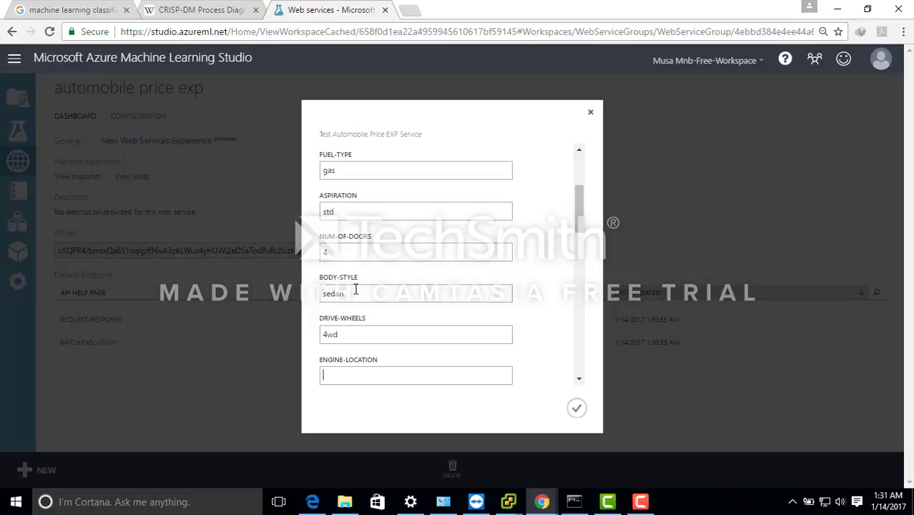
pyautogui.click(326, 336)
pyautogui.click(331, 369)
pyautogui.write('front')
pyautogui.press('Tab')
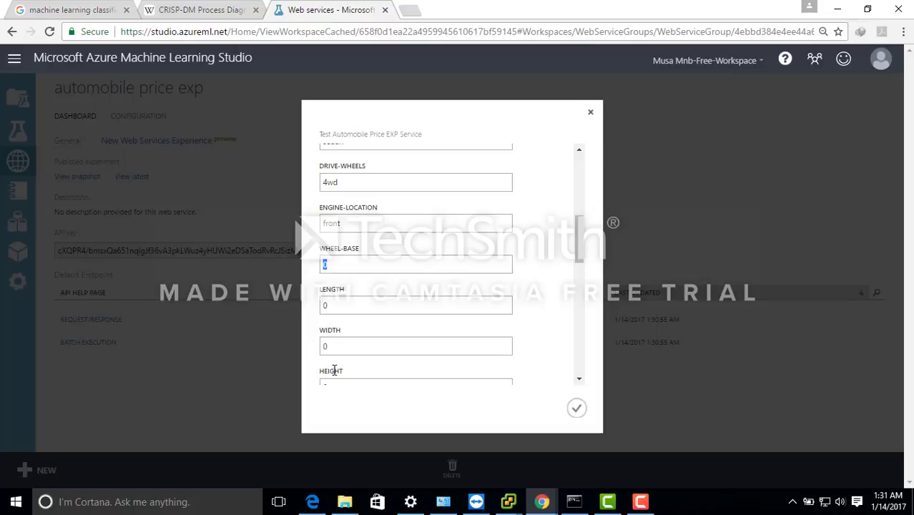
# - Set the test car's dimensions to wheel-base 99, length 178, width 65 and height 55
pyautogui.write('99')
pyautogui.press('Tab')
pyautogui.write('178')
pyautogui.press('Tab')
pyautogui.write('65')
pyautogui.press('Tab')
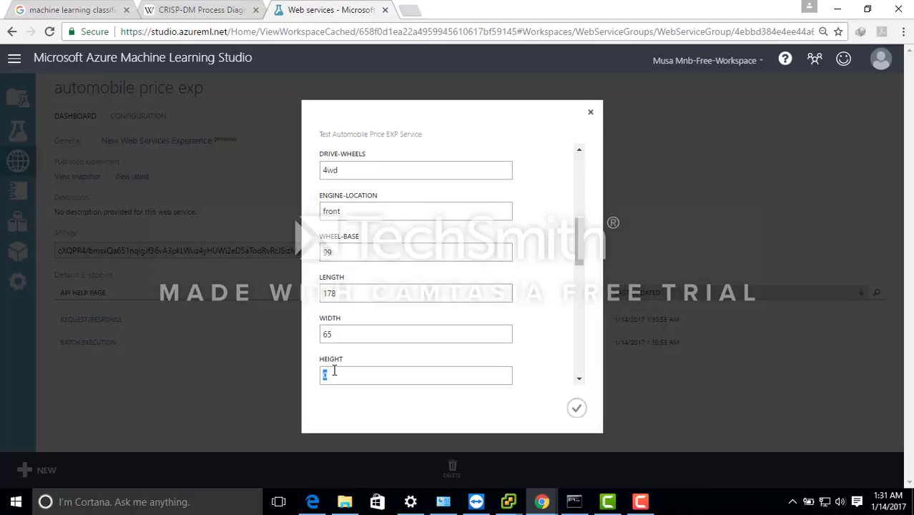
pyautogui.write('55')
pyautogui.press('Tab')
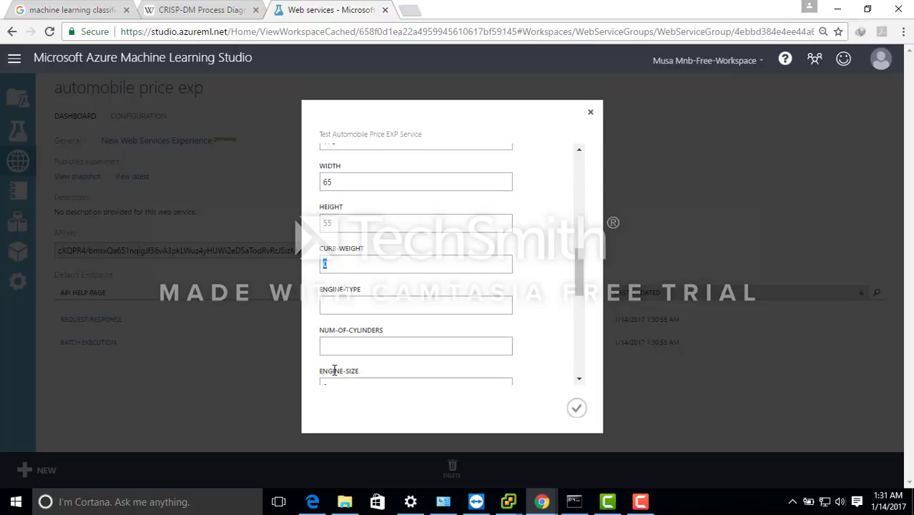
# - Enter curb-weight 3050, engine-type dohc, num-of-cylinders five and engine-size 131 for the test car
pyautogui.write('3050')
pyautogui.write('dohc')
pyautogui.press('Tab')
pyautogui.write('five')
pyautogui.press('Tab')
pyautogui.write('131')
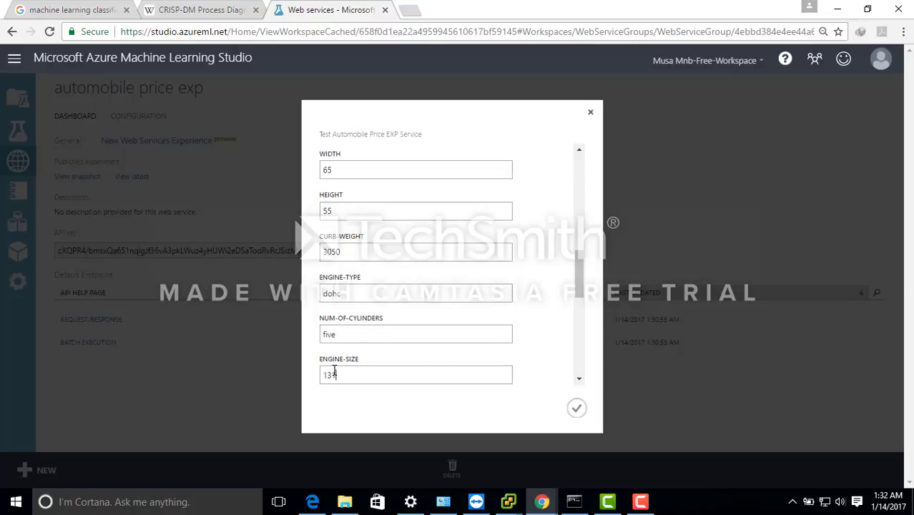
pyautogui.press('Tab')
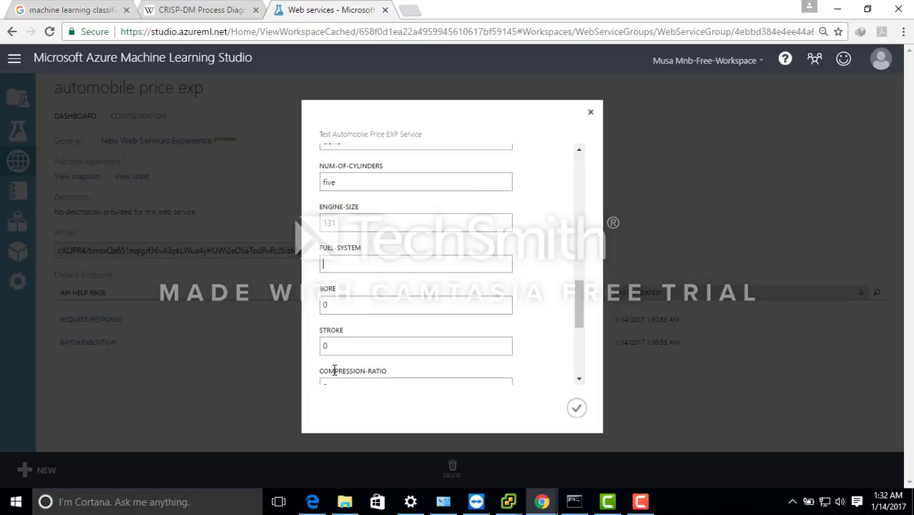
# - Set the fuel-system to mpfi, bore to 3.13, stroke to 3.3 and compression-ratio to 7
pyautogui.write('mpfi')
pyautogui.press('Tab')
pyautogui.write('3.13')
pyautogui.press('Tab')
pyautogui.write('3.3')
pyautogui.press('Tab')
pyautogui.write('7')
pyautogui.press('Tab')
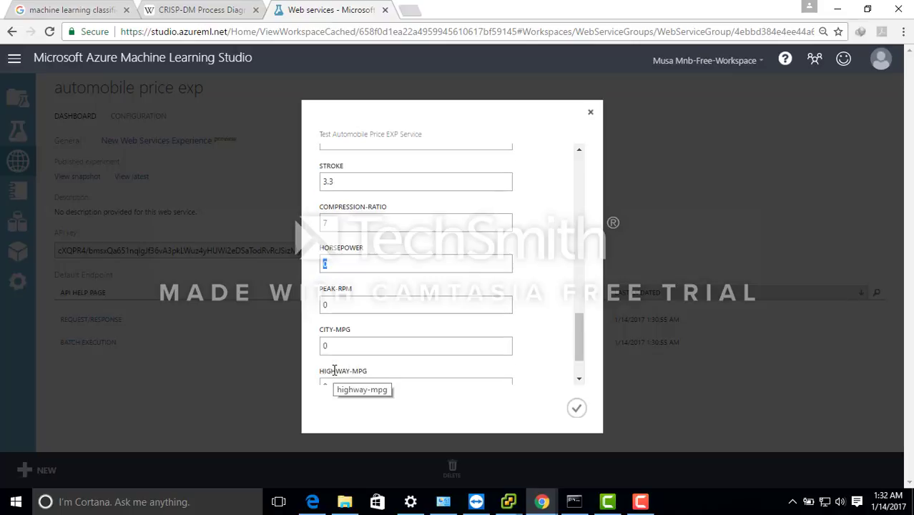
# - Enter horsepower 160, peak-rpm 5500, city-mpg 16 and highway-mpg 21, and submit the test data for prediction
pyautogui.write('160')
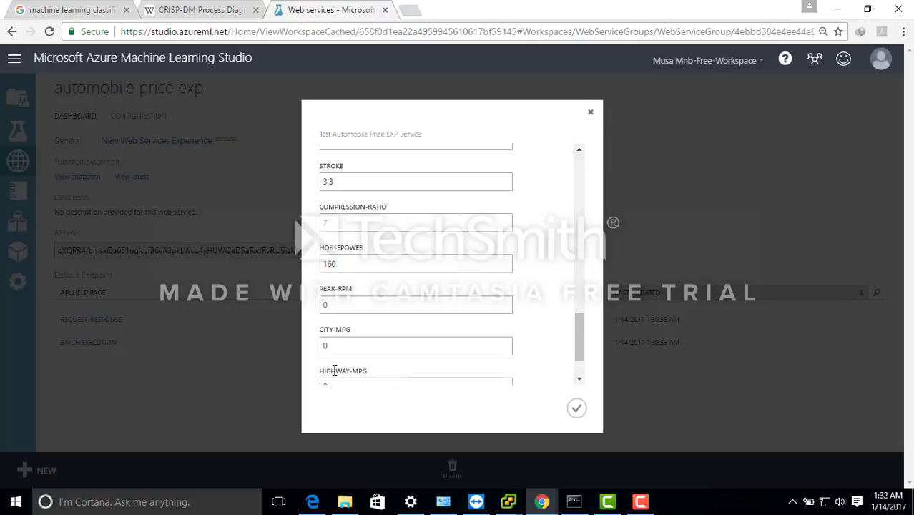
pyautogui.press('Tab')
pyautogui.write('5500')
pyautogui.press('Tab')
pyautogui.write('16')
pyautogui.press('Tab')
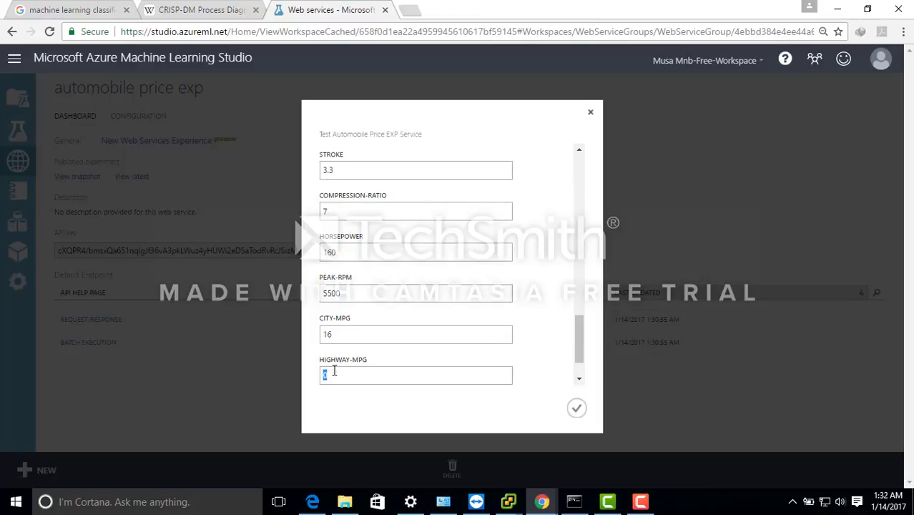
pyautogui.write('21')
pyautogui.press('Tab')
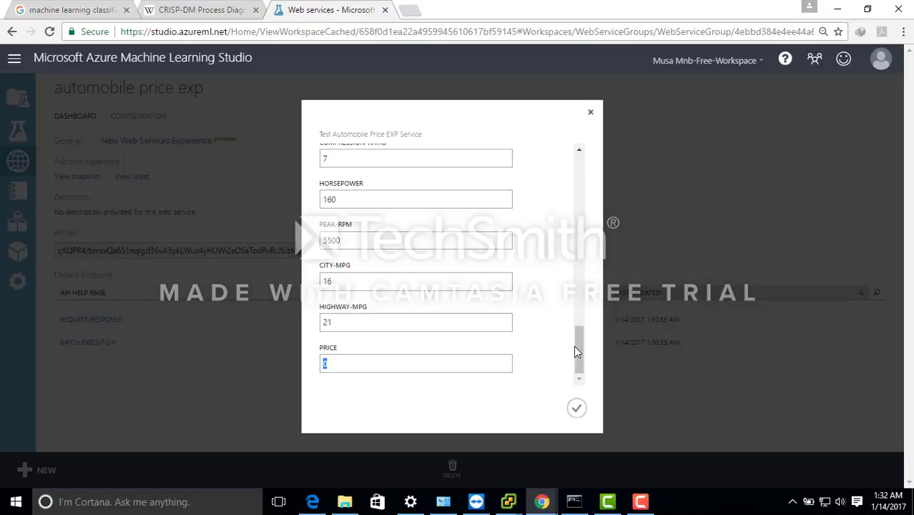
pyautogui.click(577, 408)
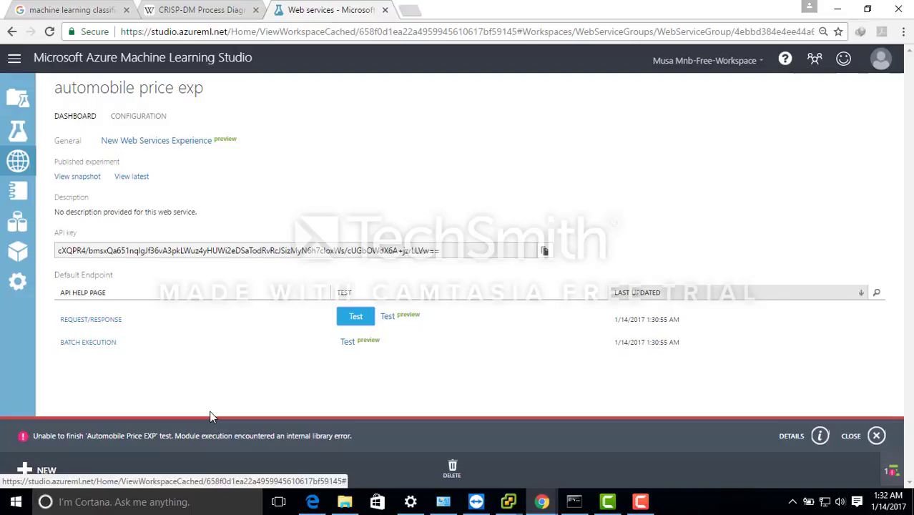
# - Start another test of the request/response endpoint with make audi, fuel-type gas and aspiration turbo
pyautogui.click(357, 317)
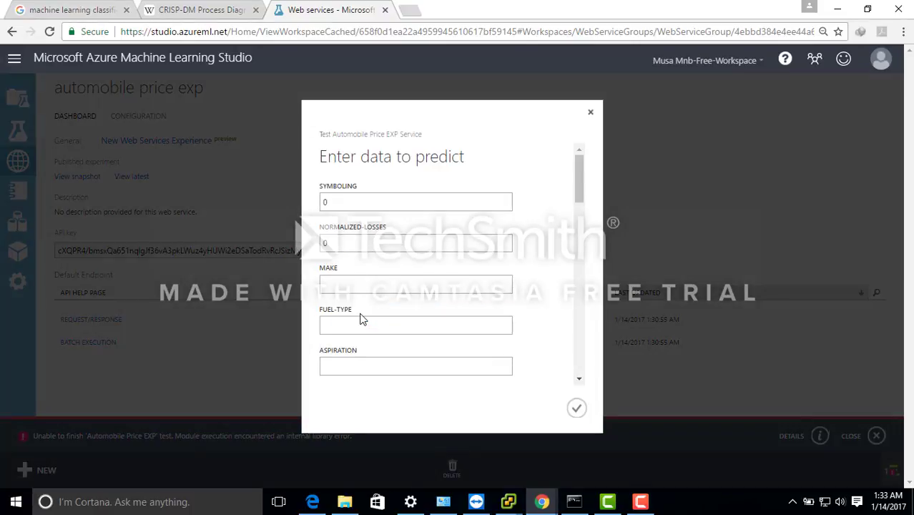
pyautogui.click(356, 286)
pyautogui.write('audi')
pyautogui.press('Tab')
pyautogui.write('gas')
pyautogui.write('turbo')
pyautogui.press('Tab')
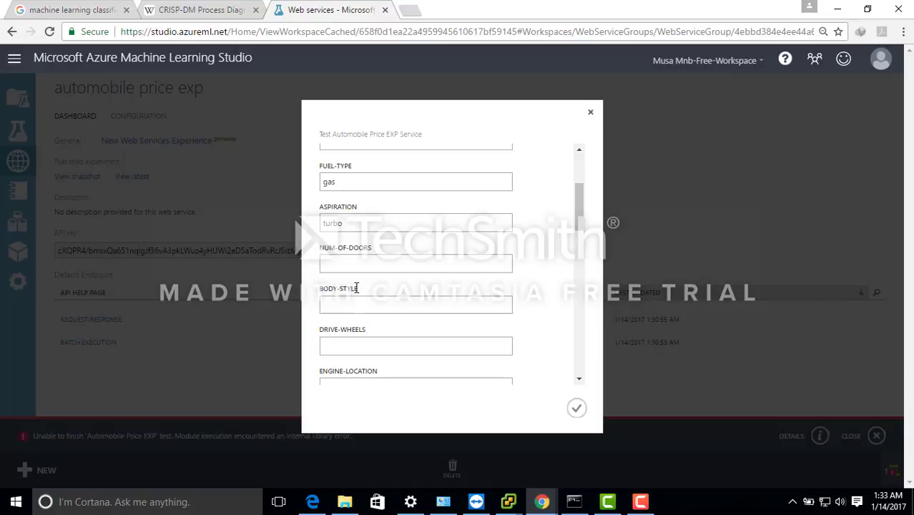
# - Set num-of-doors to 2, body-style to hatchback, drive-wheels to 4wd and engine-location to front for the Audi
pyautogui.write('2')
pyautogui.press('Tab')
pyautogui.write('hatchback')
pyautogui.press('Tab')
pyautogui.write('4wd')
pyautogui.press('Tab')
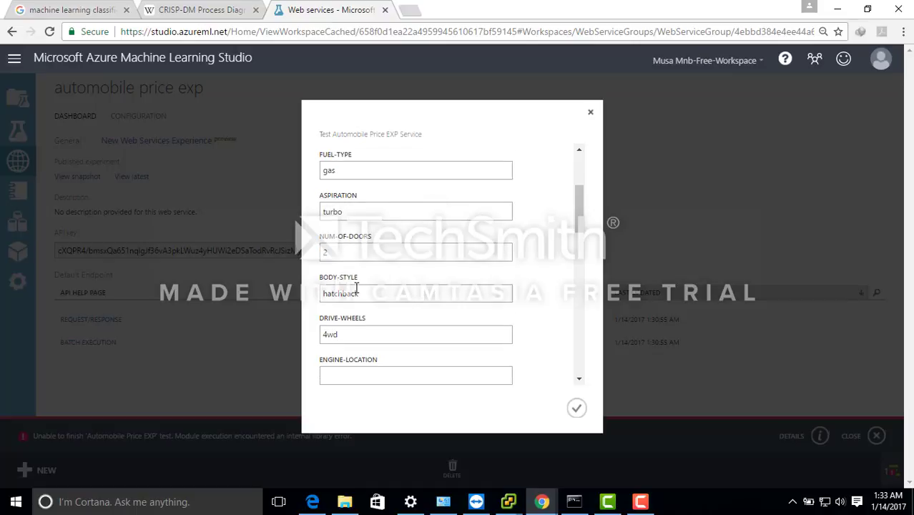
pyautogui.write('front')
pyautogui.press('Tab')
# - Set the Audi's dimensions to wheel-base 99.5, length 178.2, width 67 and height 57
pyautogui.write('99.5')
pyautogui.press('Tab')
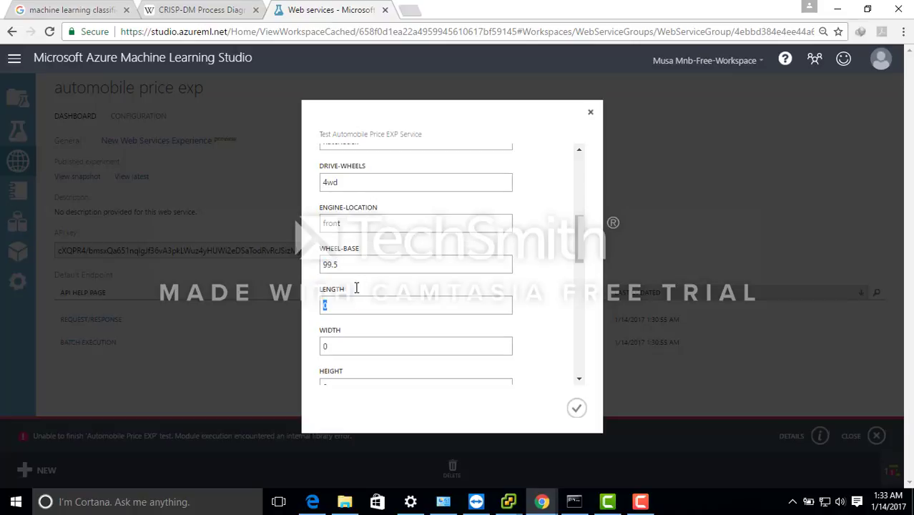
pyautogui.write('178.2')
pyautogui.press('Tab')
pyautogui.write('67')
pyautogui.press('Tab')
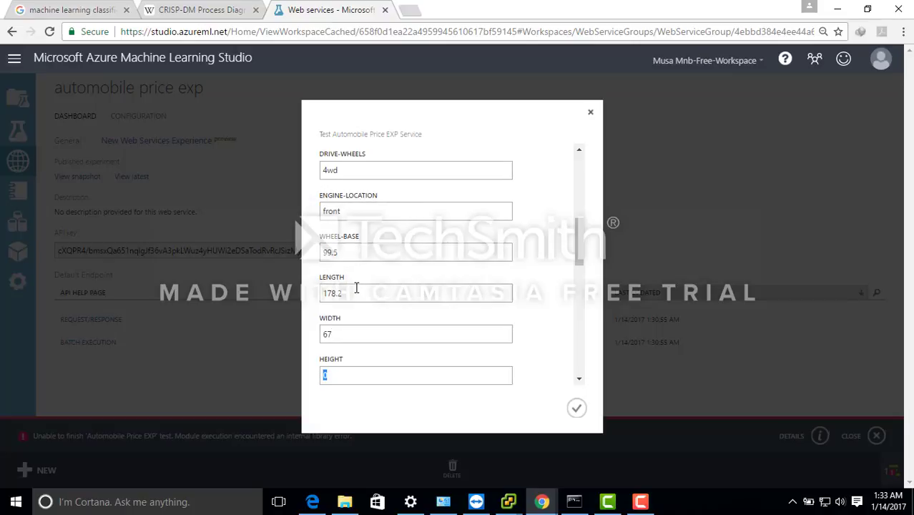
pyautogui.write('57')
pyautogui.press('Tab')
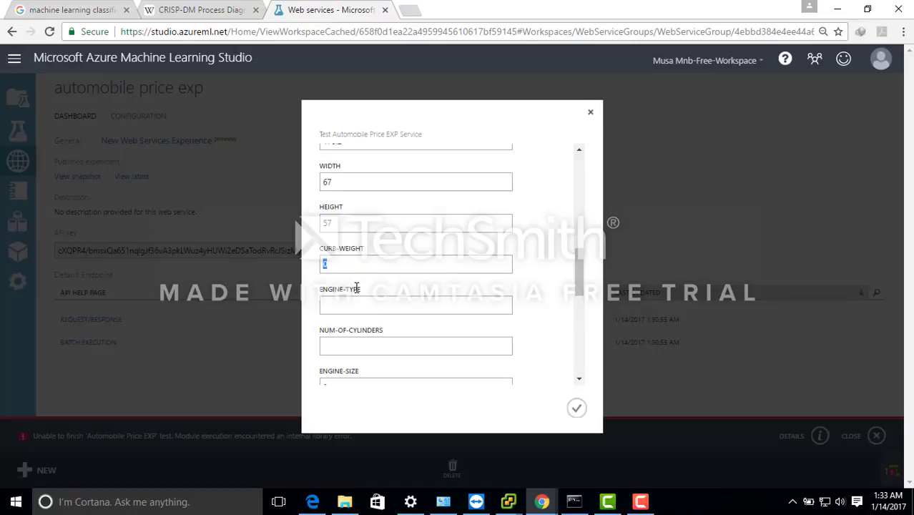
# - Enter curb-weight 3053, engine-type ohc, num-of-cylinders five and engine-size 131 for the Audi
pyautogui.write('3053')
pyautogui.write('ohc')
pyautogui.write('five')
pyautogui.press('Tab')
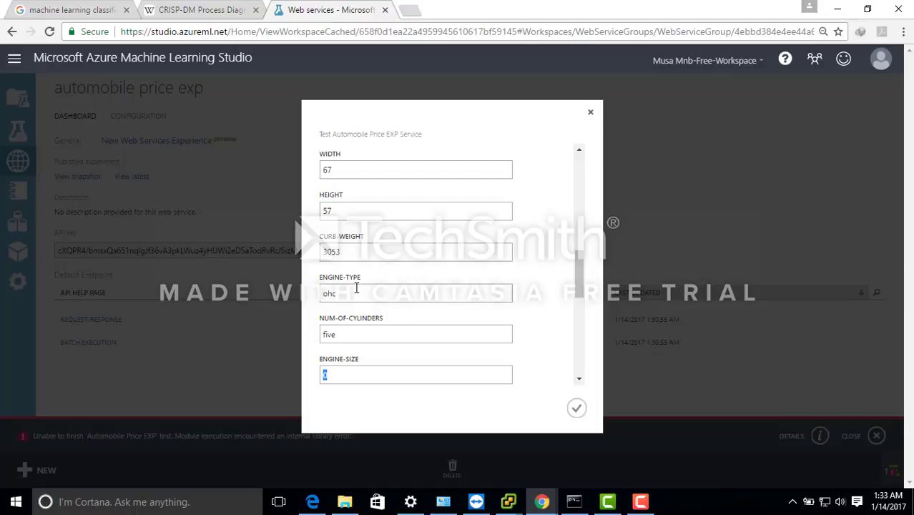
pyautogui.write('131')
pyautogui.press('Tab')
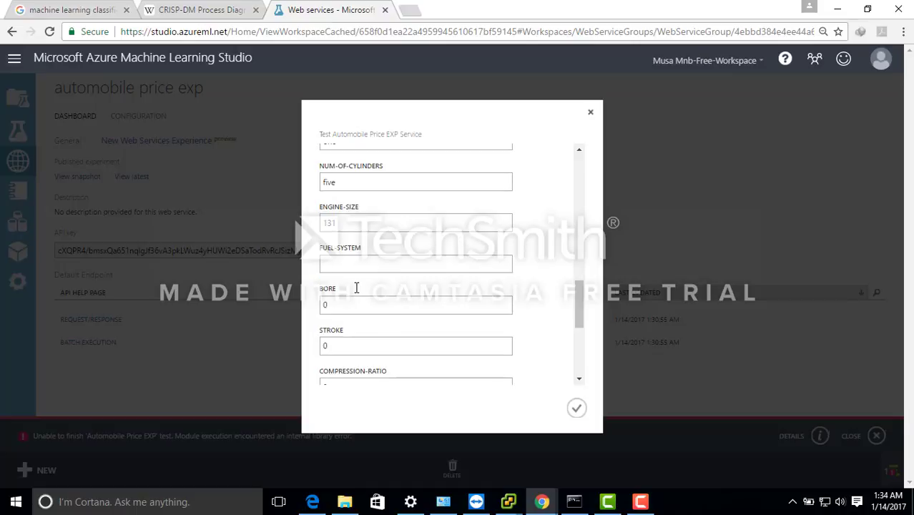
# - Set the Audi's fuel-system to mpfi, bore to 3.13, stroke to 3.4 and compression-ratio to 7
pyautogui.write('mpfi')
pyautogui.press('Tab')
pyautogui.write('3.13')
pyautogui.press('Tab')
pyautogui.press('BackSpace')
pyautogui.write('3.4')
pyautogui.press('Tab')
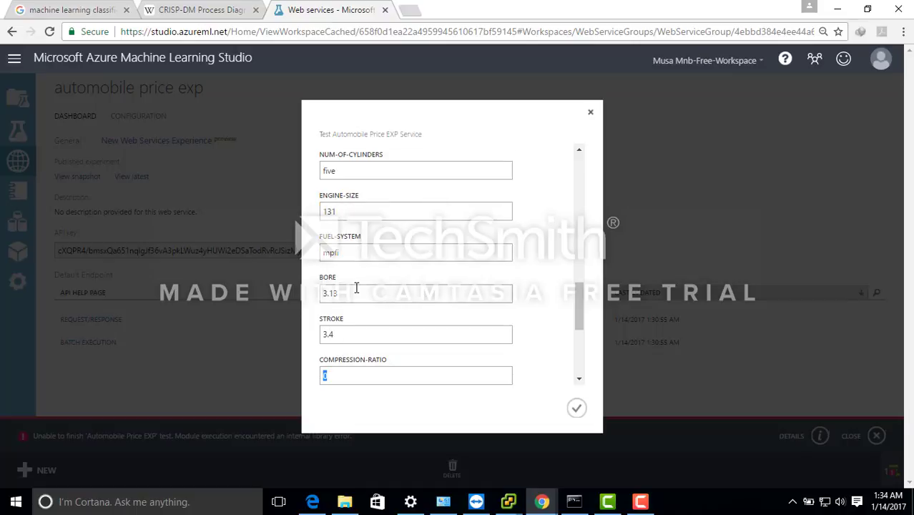
pyautogui.write('7')
pyautogui.press('Tab')
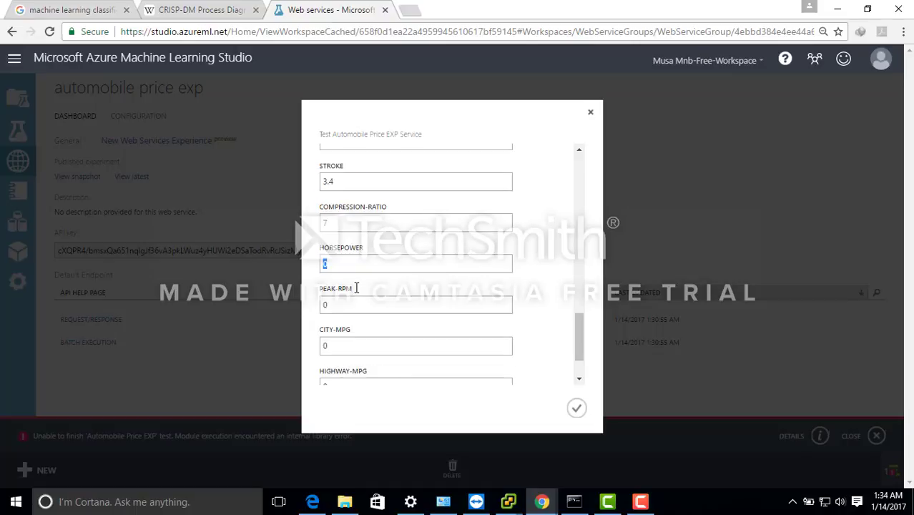
pyautogui.write('160')
# - Set the Audi's horsepower to 160, peak-rpm to 5500, city-mpg to 16 and highway-mpg to 22
pyautogui.press('Tab')
pyautogui.write('5500')
pyautogui.press('Tab')
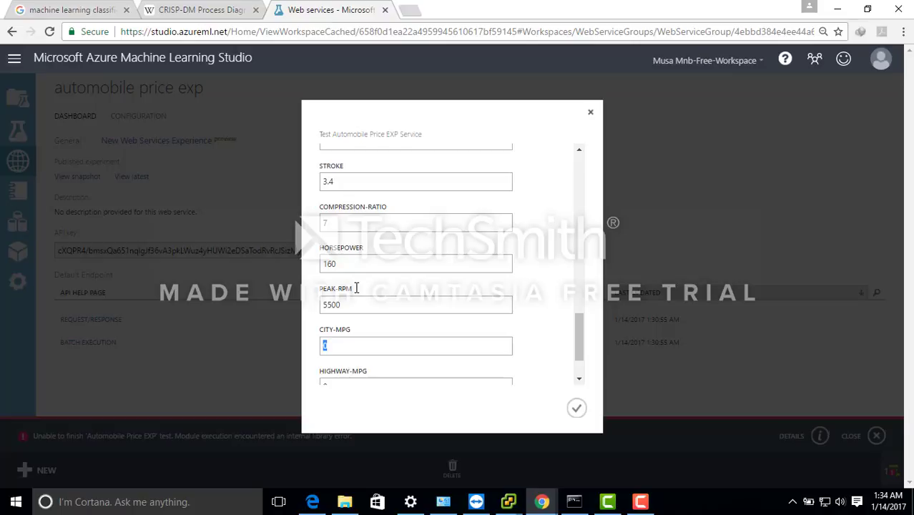
pyautogui.write('16')
pyautogui.press('Tab')
pyautogui.write('22')
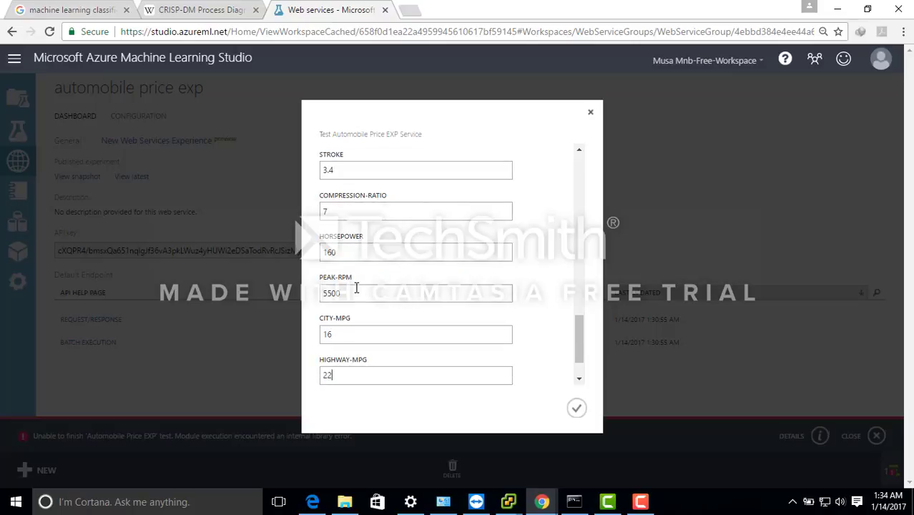
pyautogui.press('Tab')
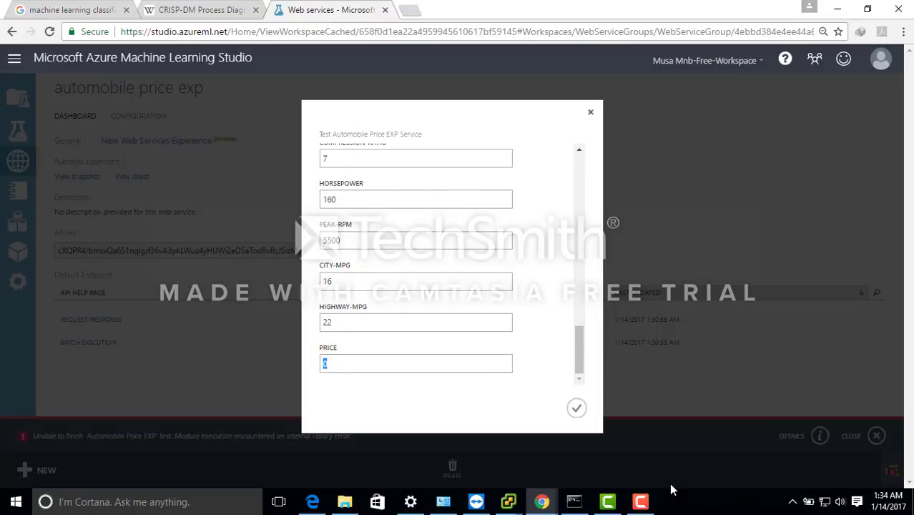
pyautogui.click(641, 502)
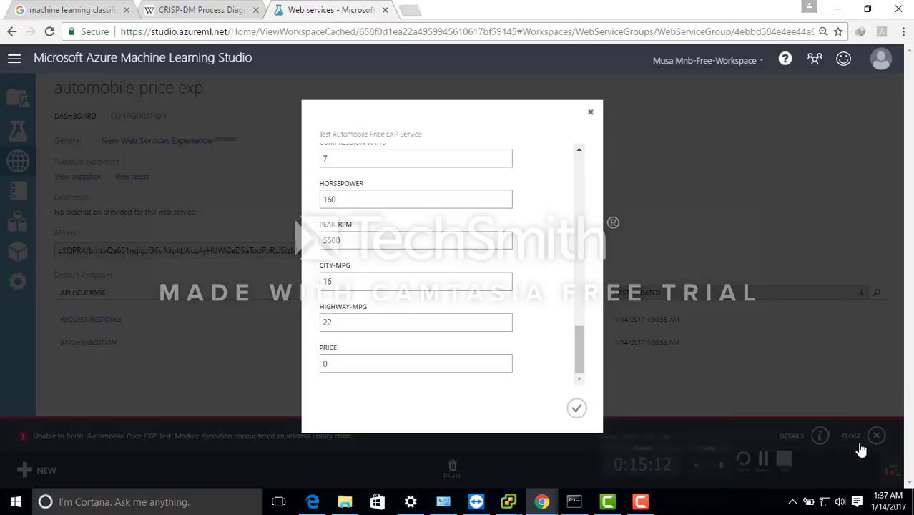
pyautogui.click(641, 503)
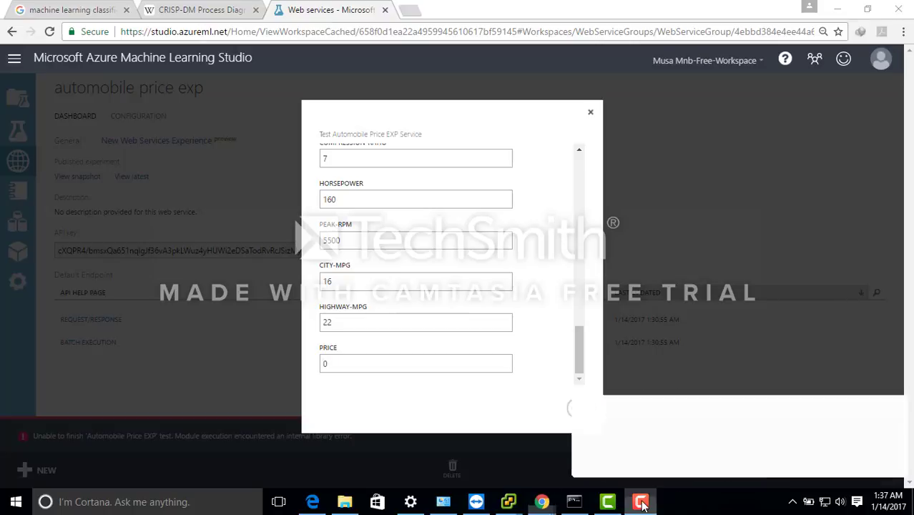
pyautogui.click(641, 502)
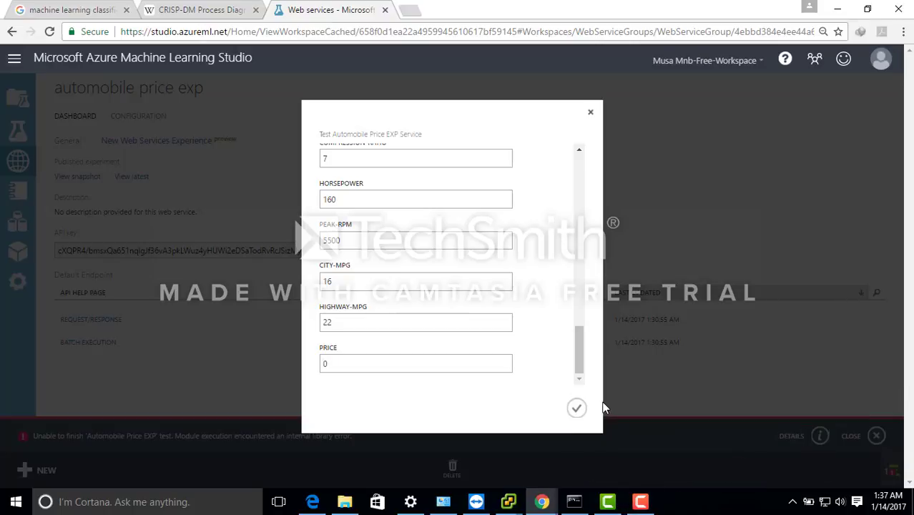
# - Submit the Audi's data for prediction and open the details of the test operation to read its message
pyautogui.click(579, 410)
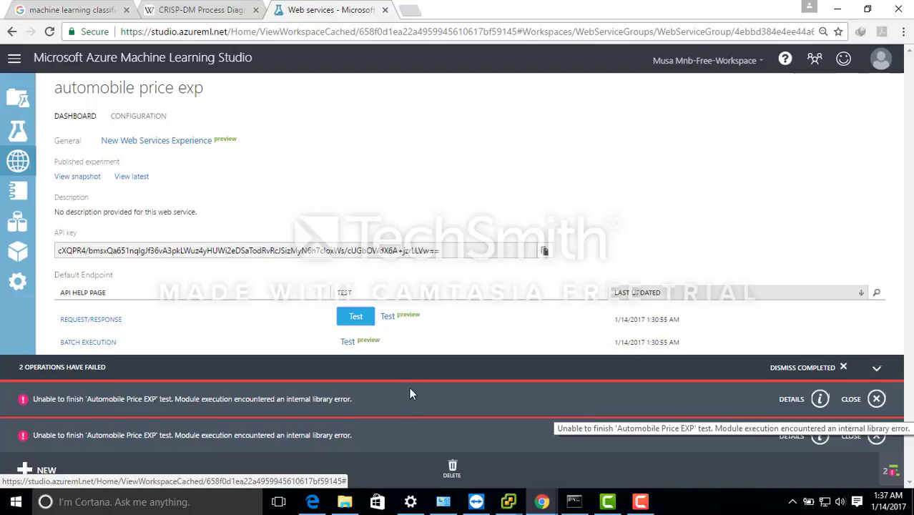
pyautogui.click(820, 437)
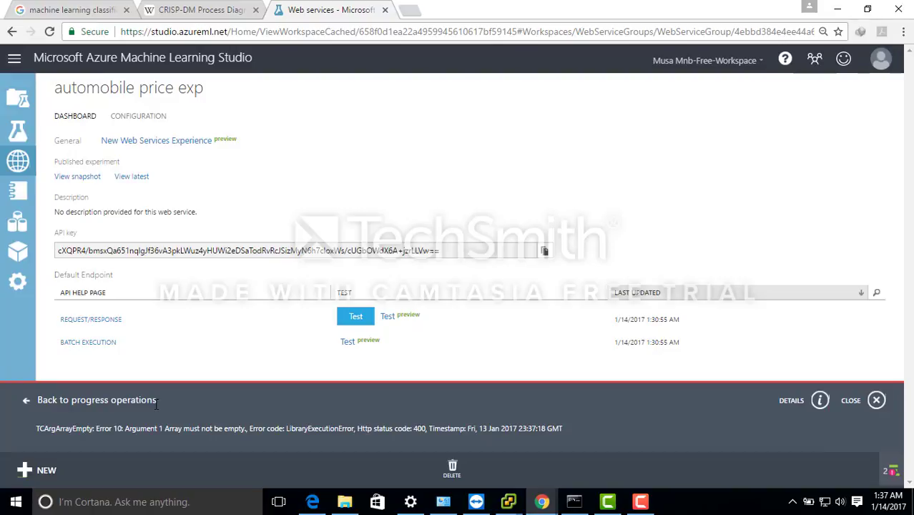
pyautogui.tripleClick(290, 429)
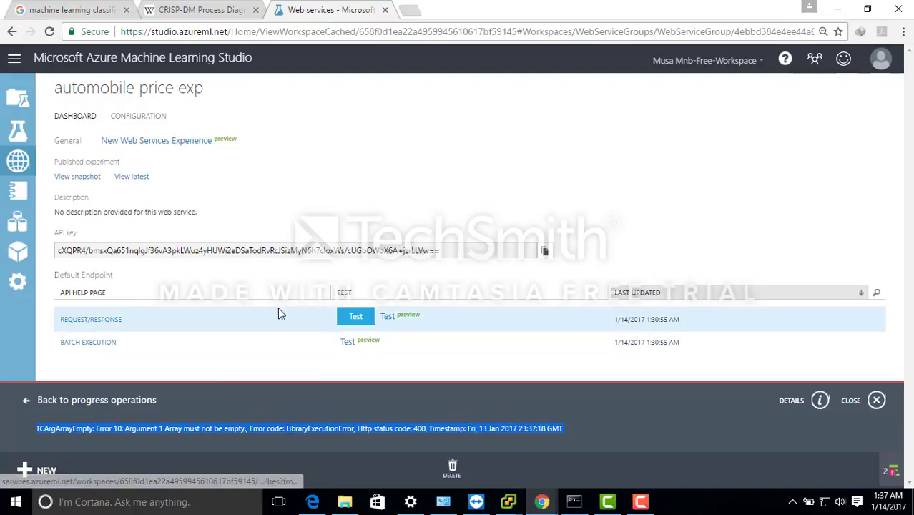
# - Open the preview test page of the request/response endpoint and return to the web service dashboard in Studio
pyautogui.click(394, 319)
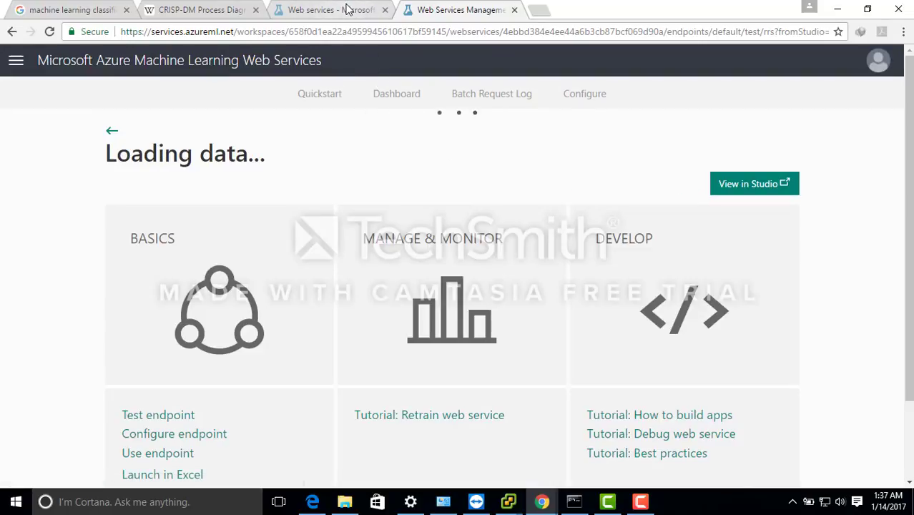
pyautogui.click(348, 10)
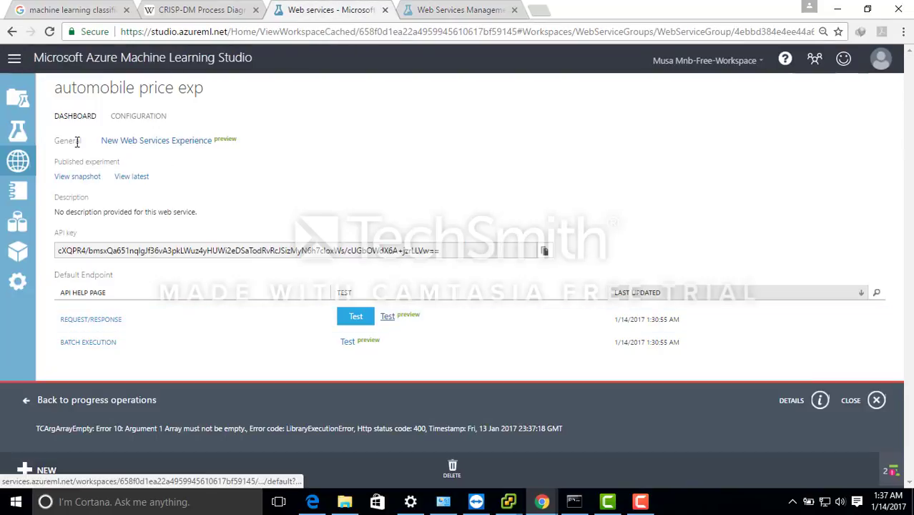
# - Open the Automobile Price EXP experiment, save it and rerun it
pyautogui.click(27, 131)
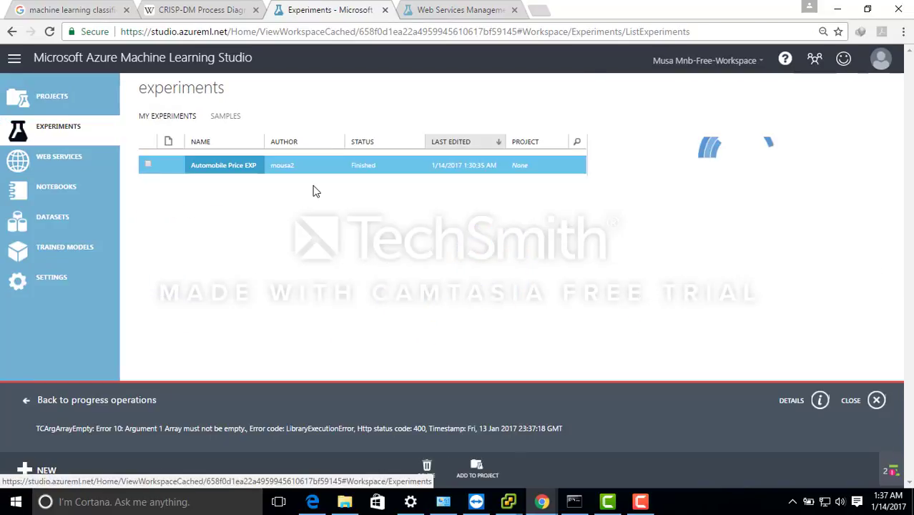
pyautogui.click(236, 164)
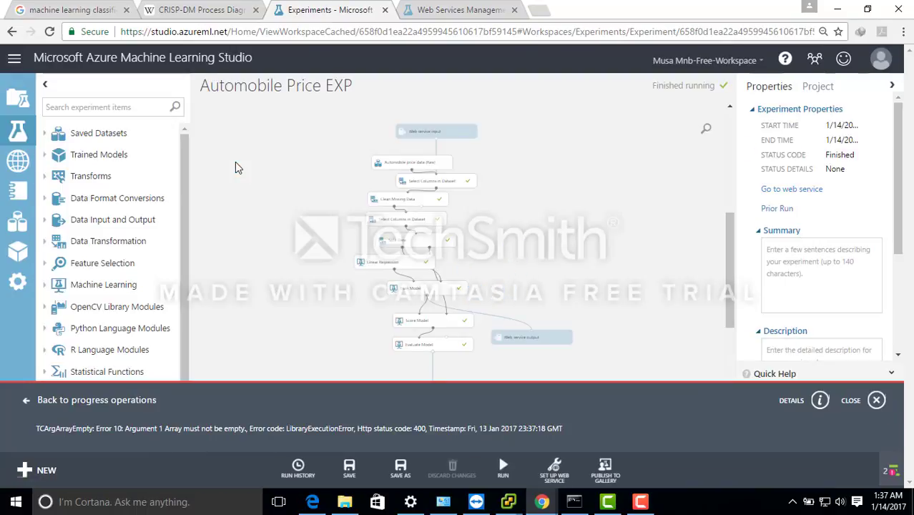
pyautogui.click(350, 469)
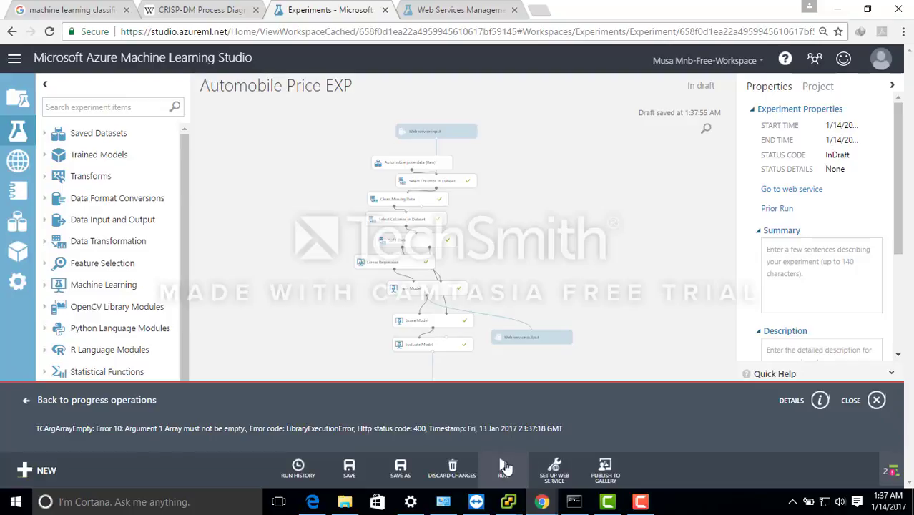
pyautogui.click(504, 463)
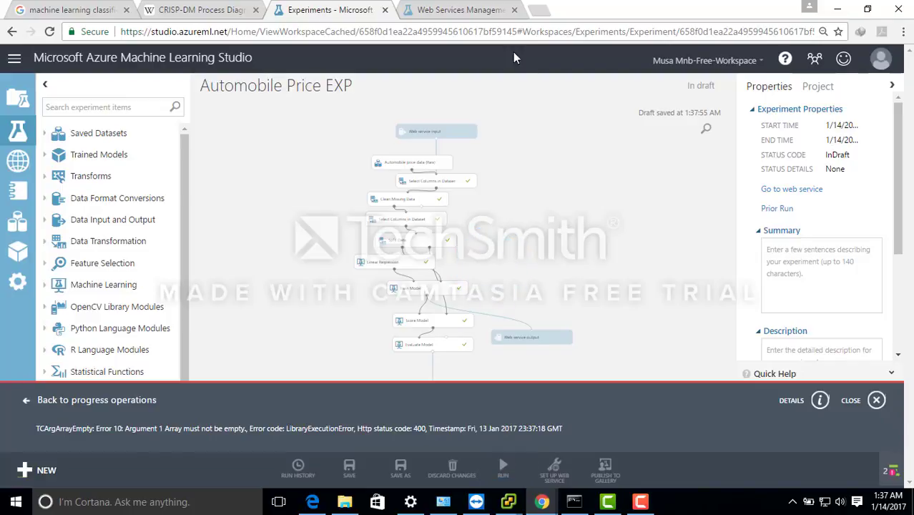
# - Close the old web service's test page and dismiss the failed test notifications in Studio
pyautogui.click(455, 12)
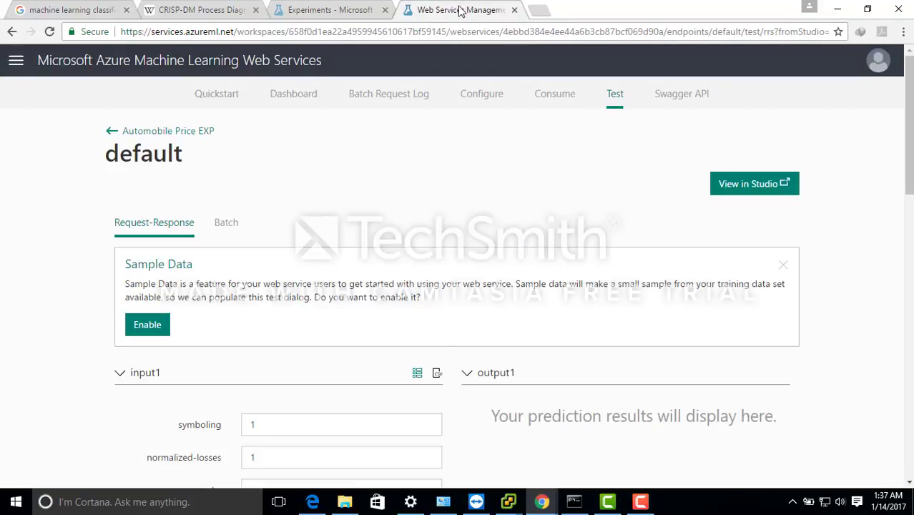
pyautogui.moveTo(909, 153); pyautogui.dragTo(910, 422)
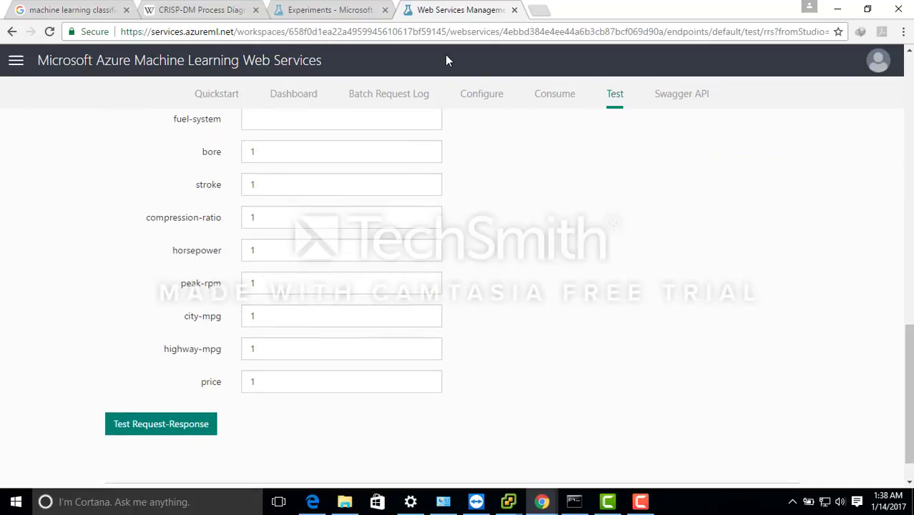
pyautogui.click(514, 9)
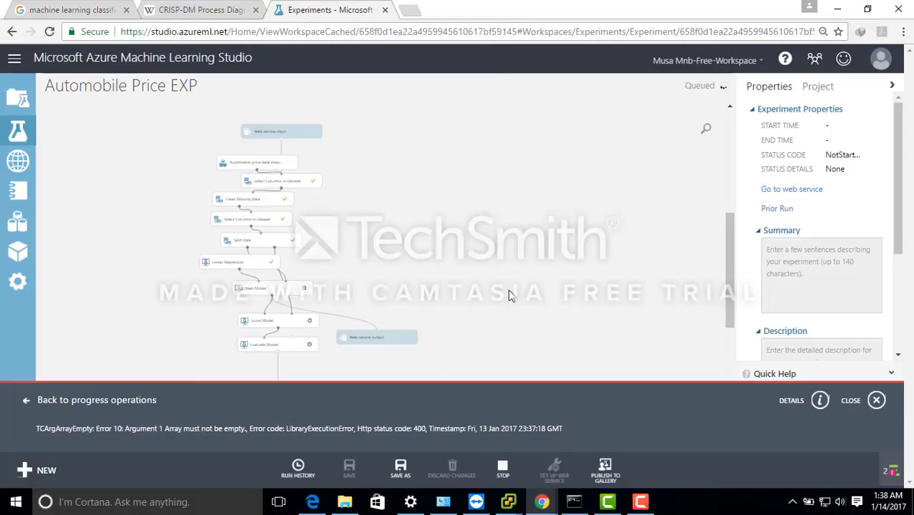
pyautogui.click(877, 403)
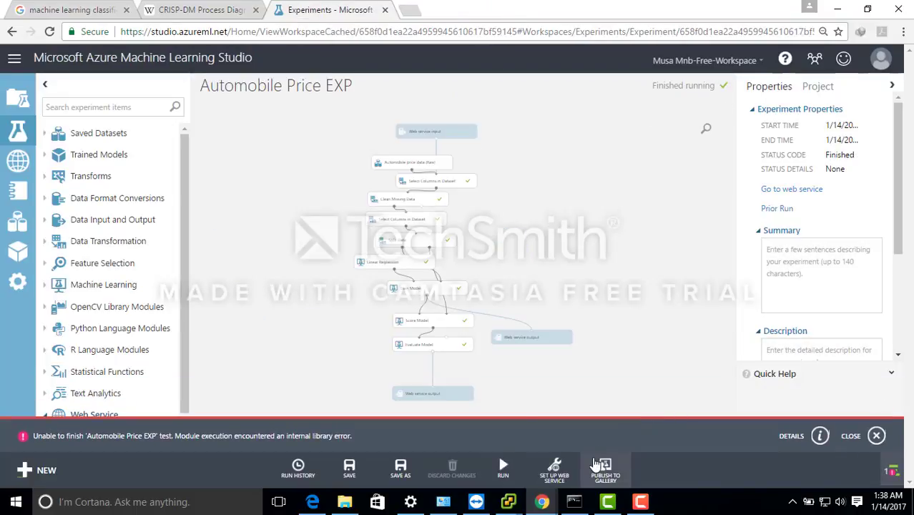
pyautogui.click(877, 436)
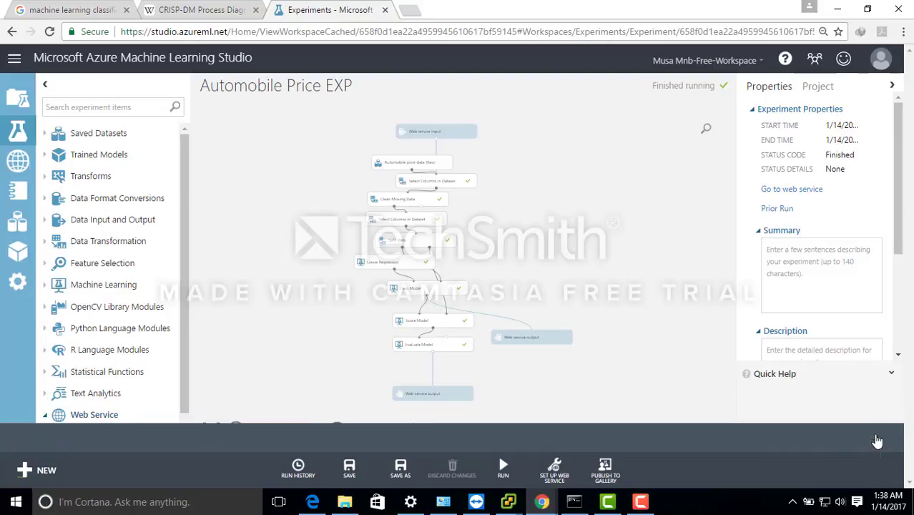
# - Run the training experiment again and set it up as a predictive web service
pyautogui.moveTo(520, 474)
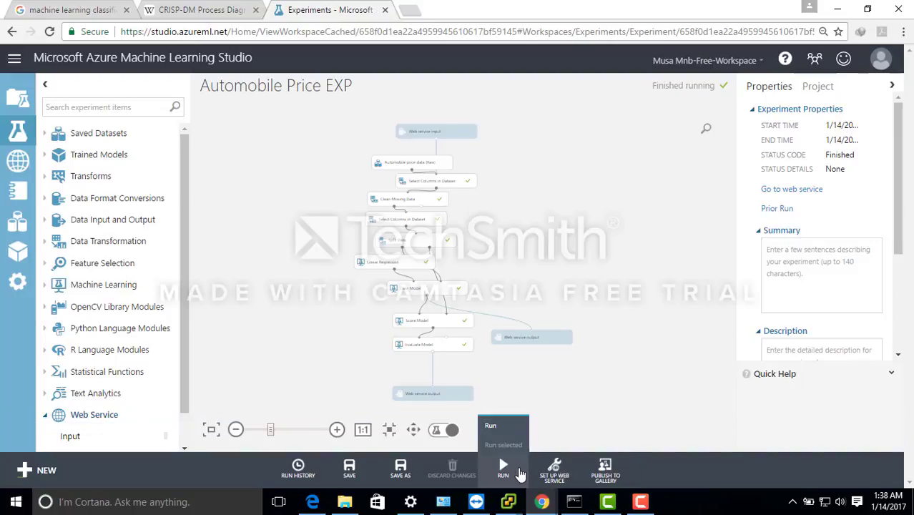
pyautogui.click(500, 425)
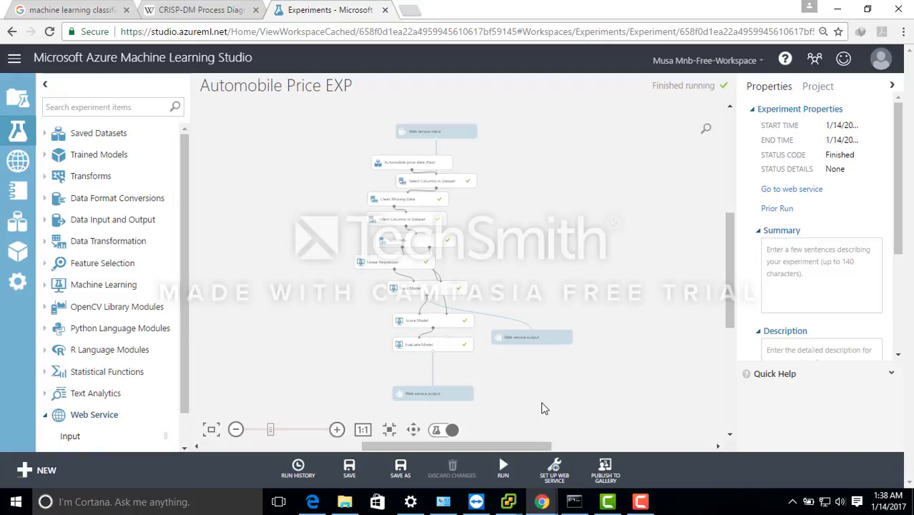
pyautogui.click(554, 469)
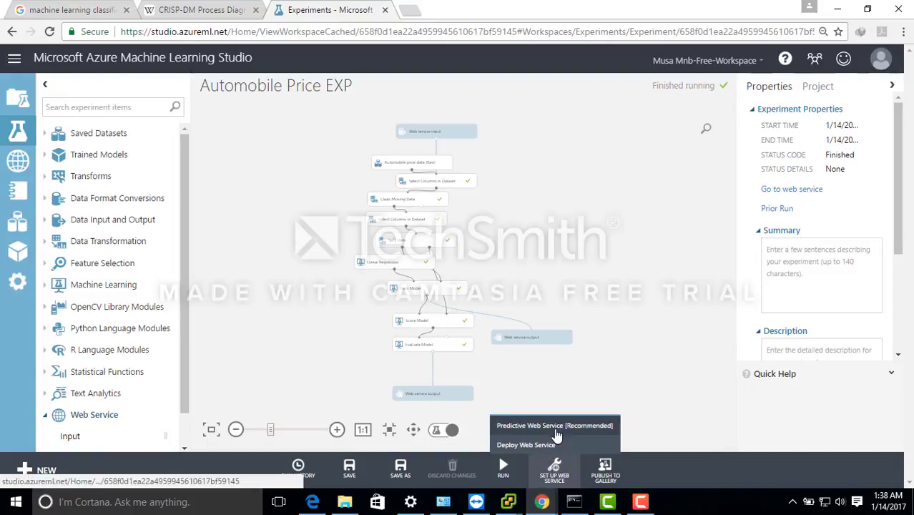
pyautogui.click(556, 427)
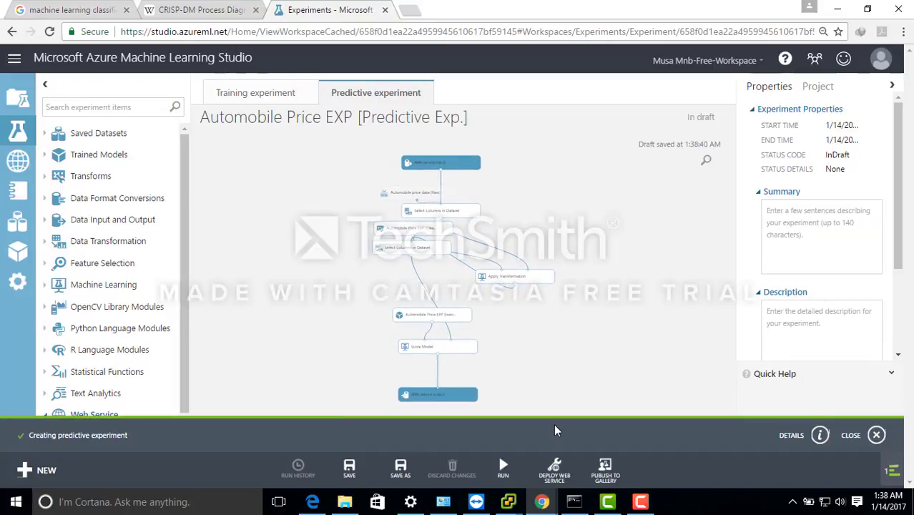
# - Run the new predictive experiment to validate it for deployment
pyautogui.click(555, 474)
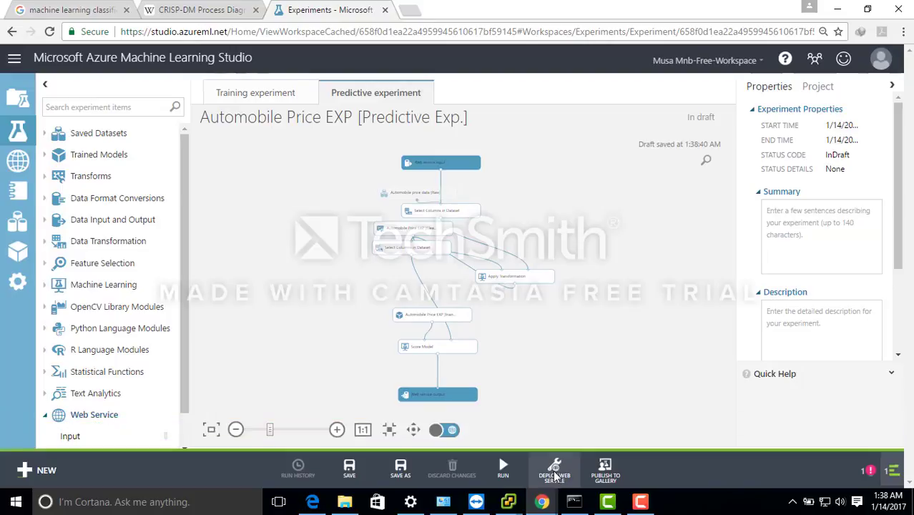
pyautogui.moveTo(505, 468)
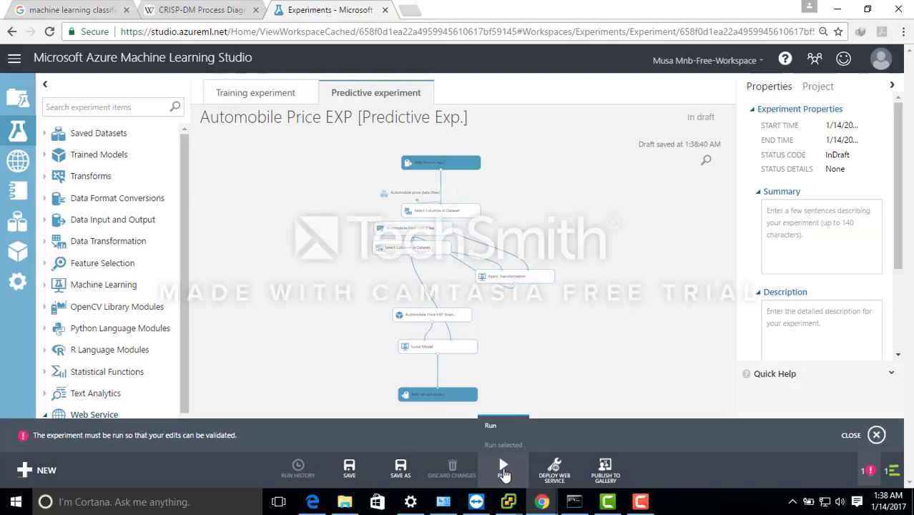
pyautogui.click(504, 468)
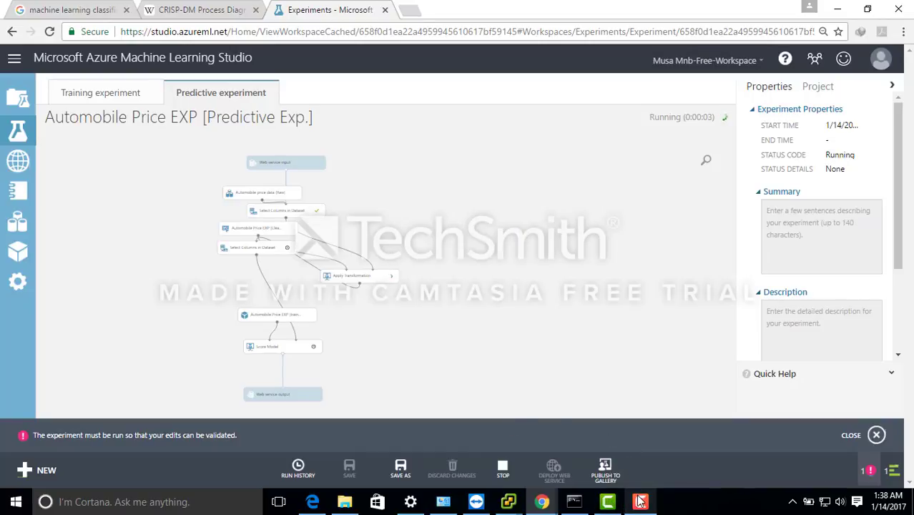
pyautogui.moveTo(641, 501)
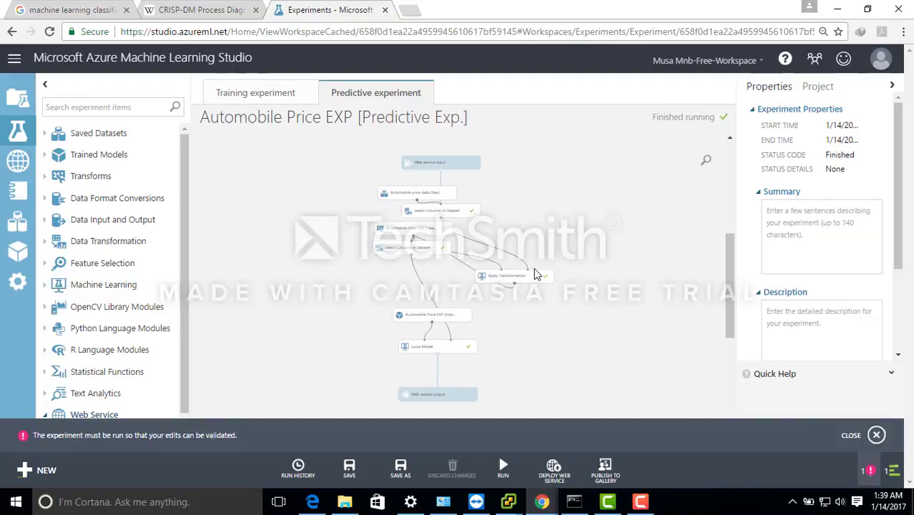
# - Deploy the predictive experiment as a web service and open the preview test page of its request/response endpoint
pyautogui.click(554, 467)
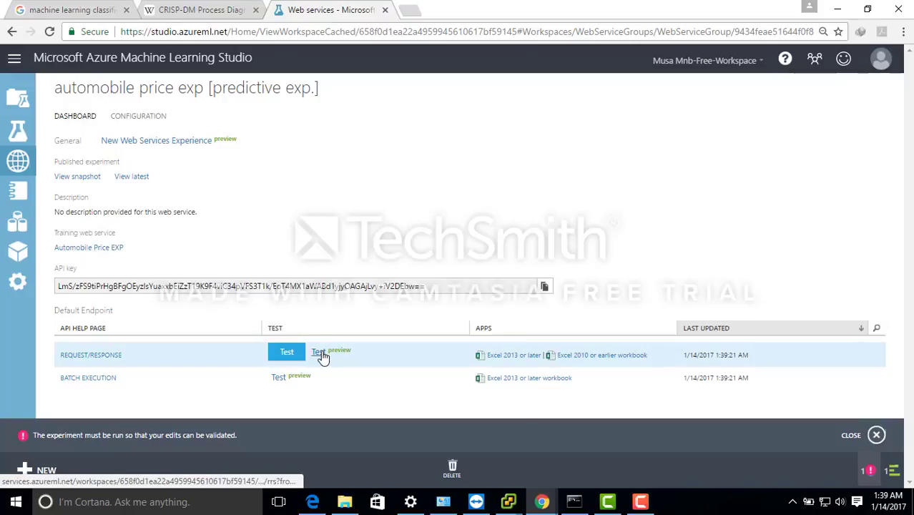
pyautogui.click(321, 353)
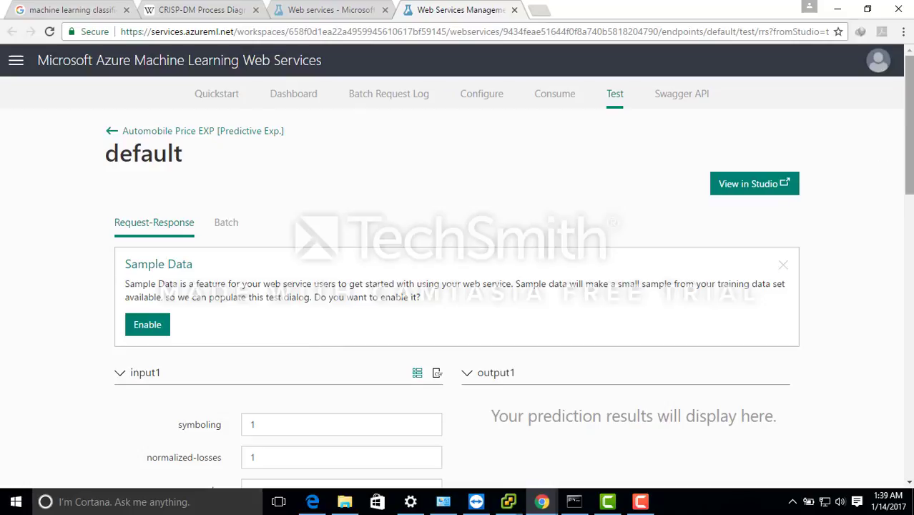
# - Set the test input's symboling to 0, normalized-losses to 0, make to audi and fuel-type to gas
pyautogui.moveTo(909, 126); pyautogui.dragTo(909, 185)
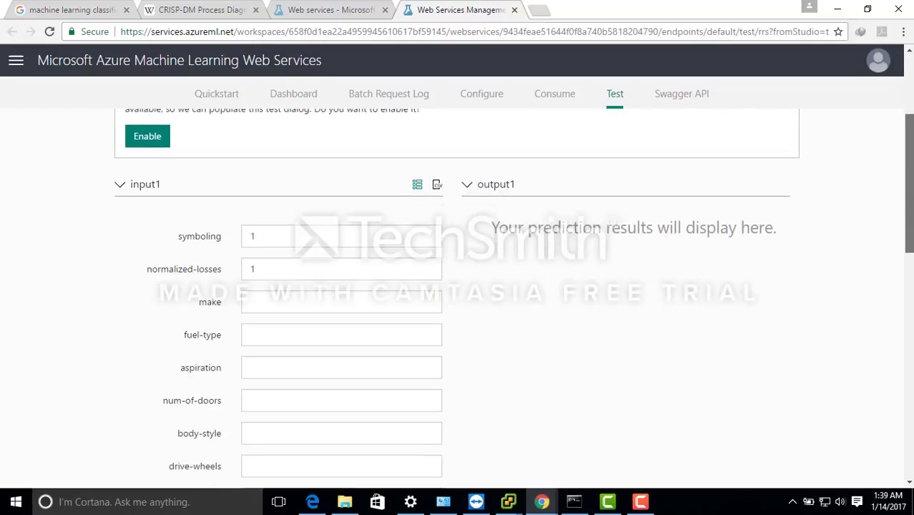
pyautogui.doubleClick(297, 238)
pyautogui.write('0')
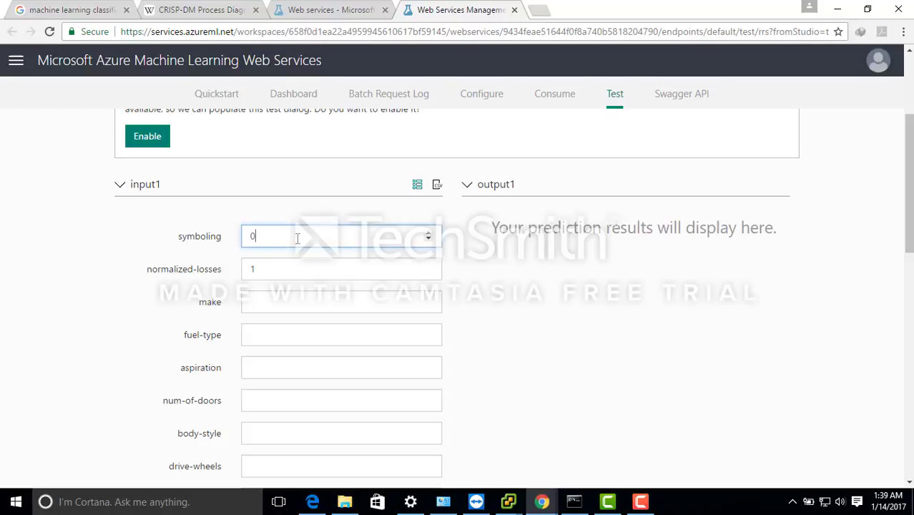
pyautogui.press('Tab')
pyautogui.write('0')
pyautogui.press('Tab')
pyautogui.write('audi')
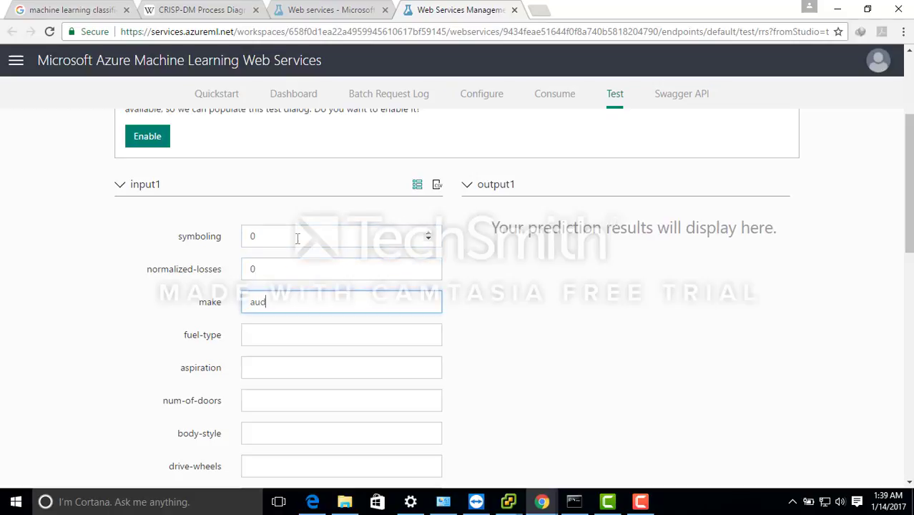
pyautogui.press('Tab')
pyautogui.write('gas')
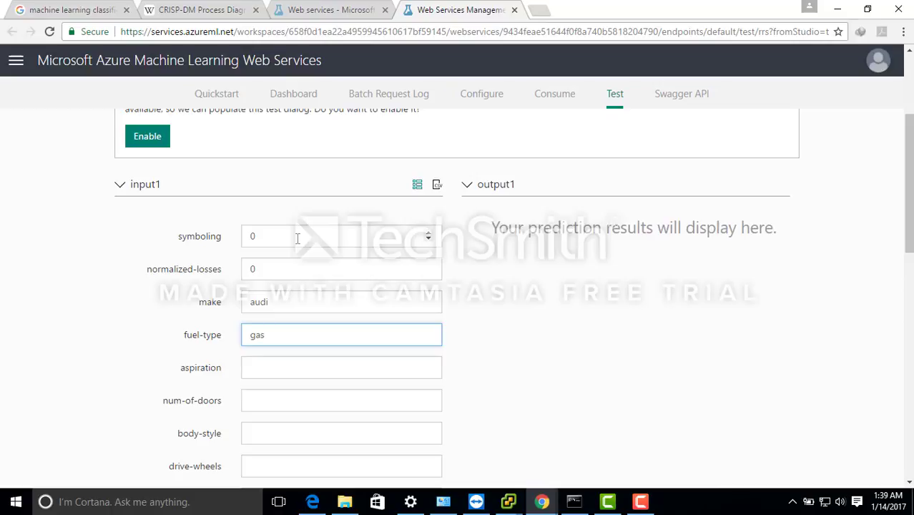
pyautogui.press('Tab')
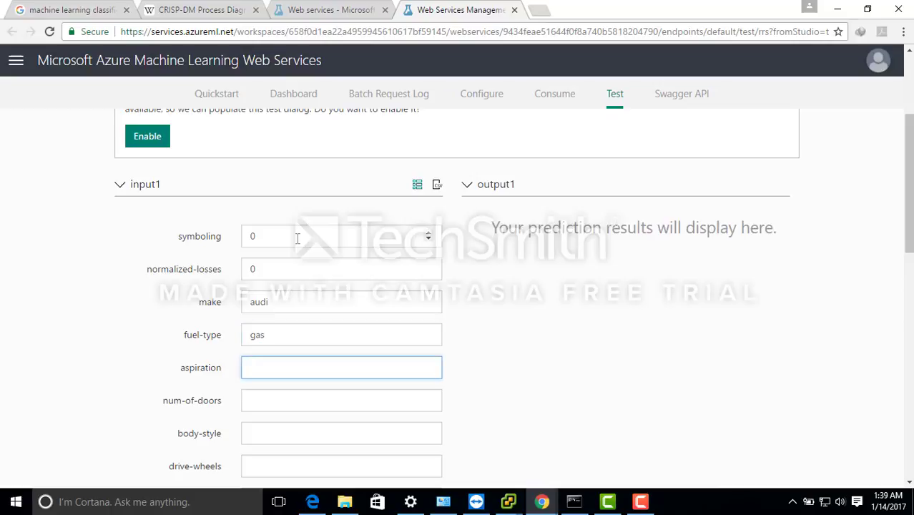
# - Set the aspiration to trurbo, num-of-doors to 2 and body-style to hatchback
pyautogui.write('trurbo')
pyautogui.press('Tab')
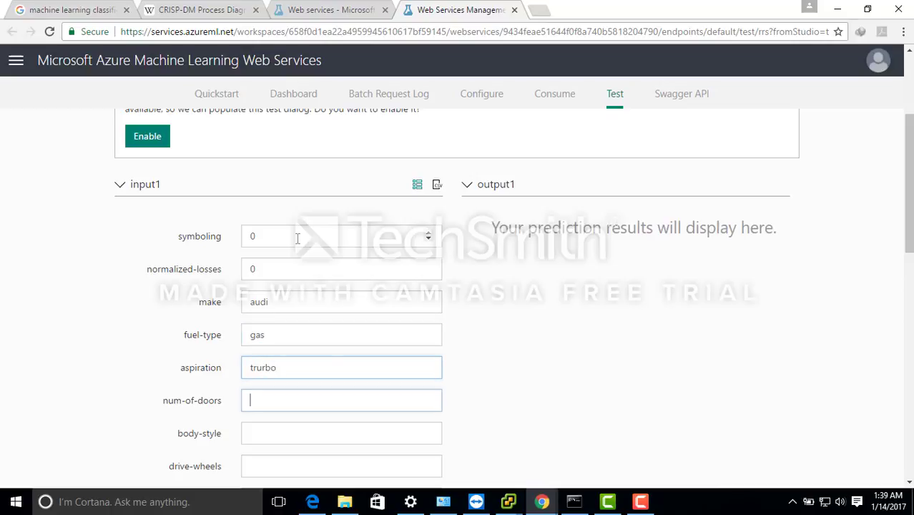
pyautogui.write('2')
pyautogui.press('Tab')
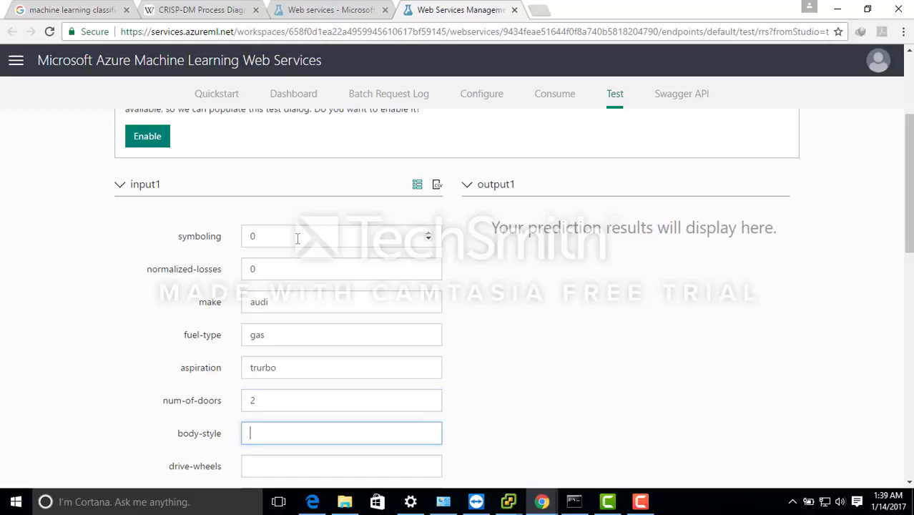
pyautogui.write('hatchbaclk')
pyautogui.press('Tab')
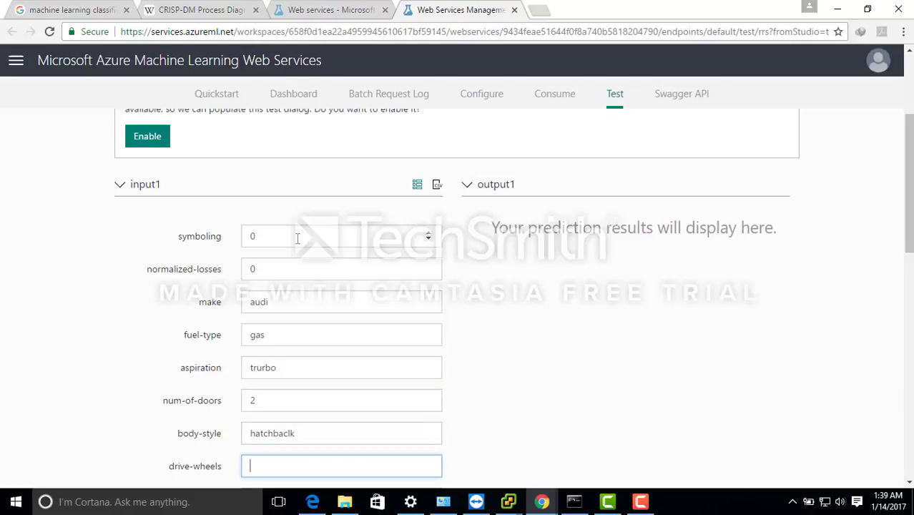
pyautogui.click(312, 436)
pyautogui.press('BackSpace')
pyautogui.press('BackSpace')
pyautogui.write('k')
pyautogui.press('Tab')
# - Set the drive-wheels to 4wd and the engine-location to front
pyautogui.write('4wd')
pyautogui.press('Tab')
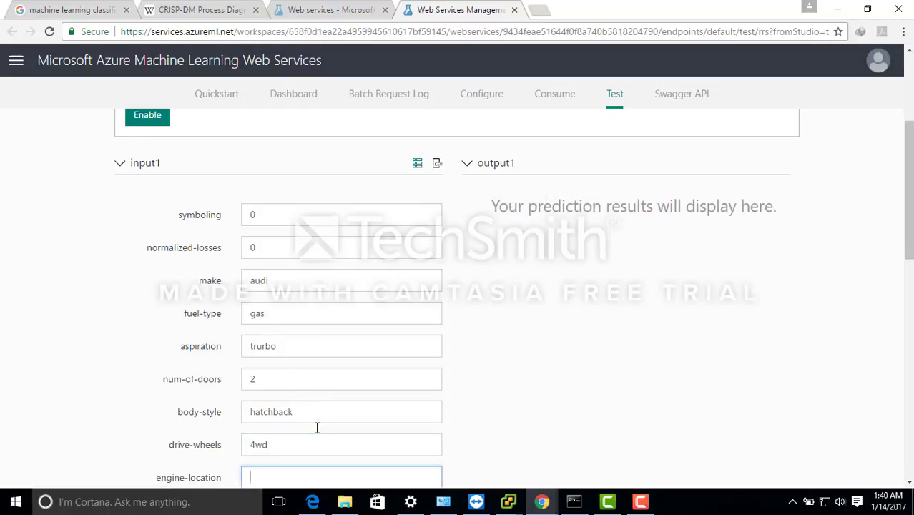
pyautogui.write('front')
pyautogui.press('Tab')
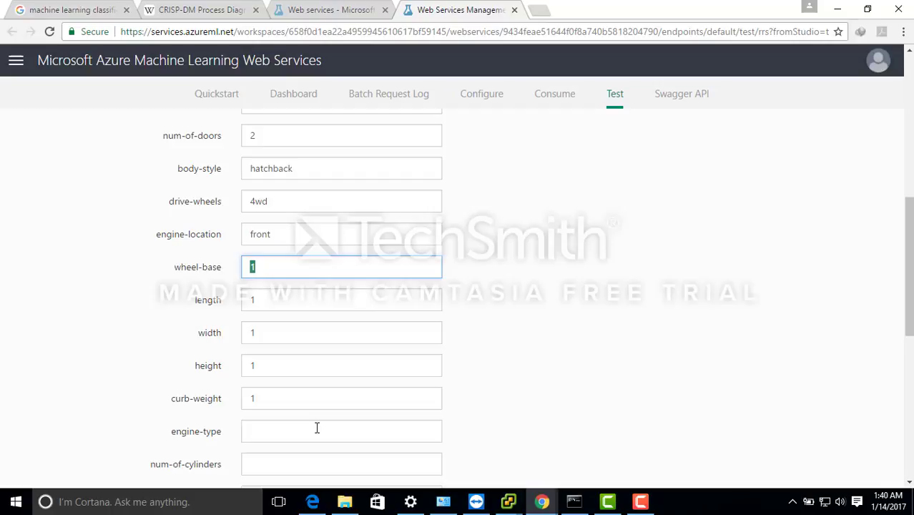
# - Set the car's wheel-base to 99.5, length to 178.2 and width to 67.9
pyautogui.write('99.5')
pyautogui.press('Tab')
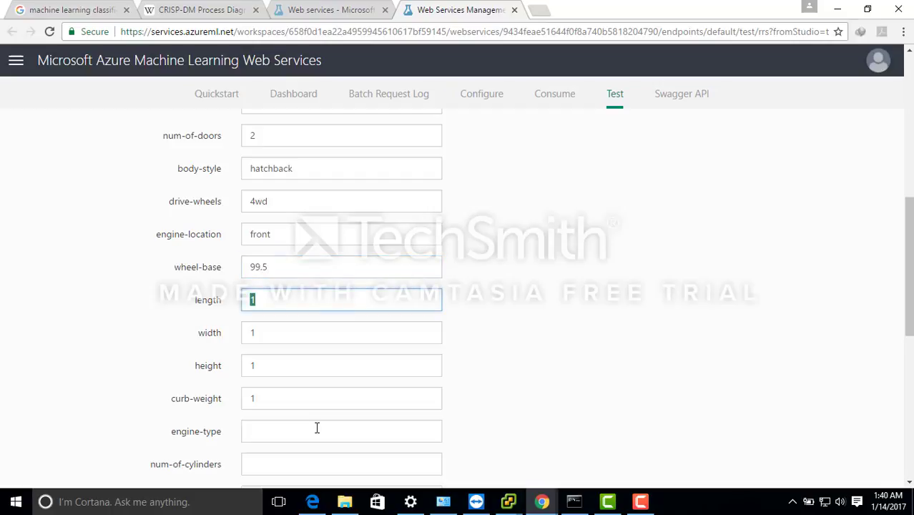
pyautogui.write('178.2')
pyautogui.press('Tab')
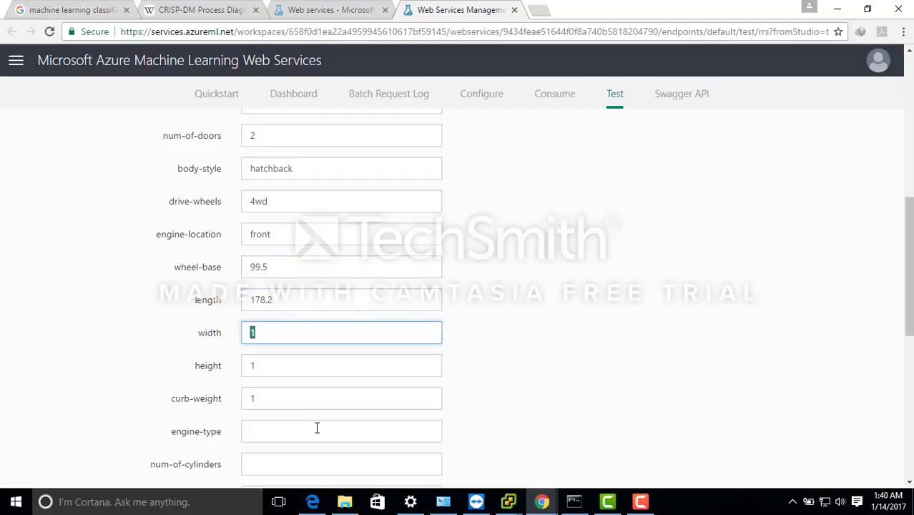
pyautogui.write('67.9')
pyautogui.press('Tab')
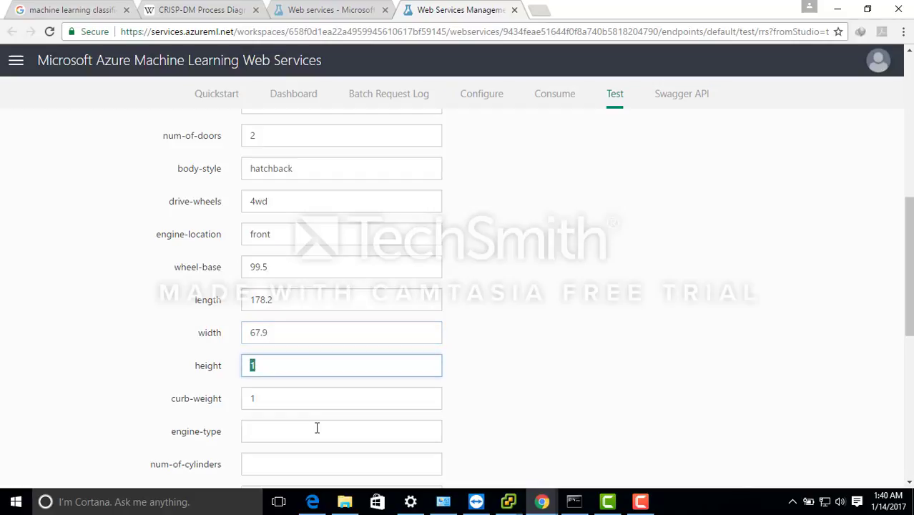
# - Set the car's height to 52 and curb-weight to 3053
pyautogui.write('52')
pyautogui.press('Tab')
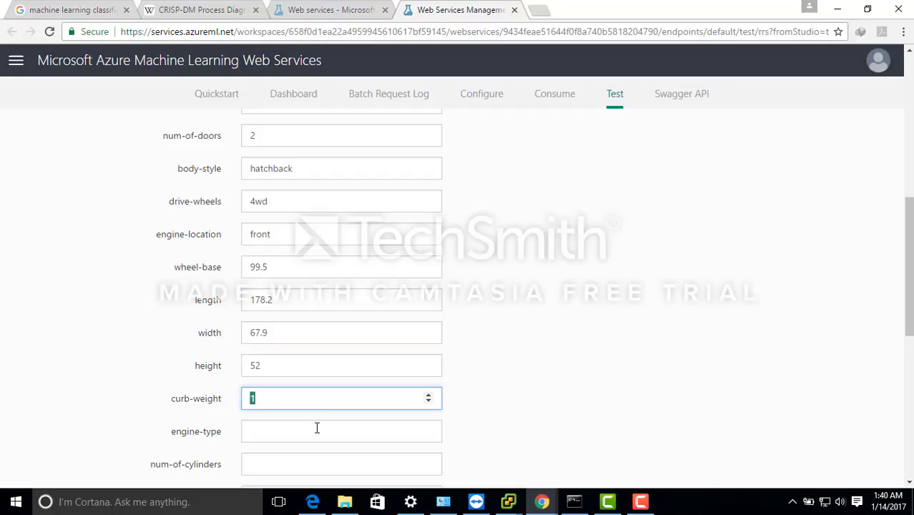
pyautogui.write('3053')
pyautogui.press('Tab')
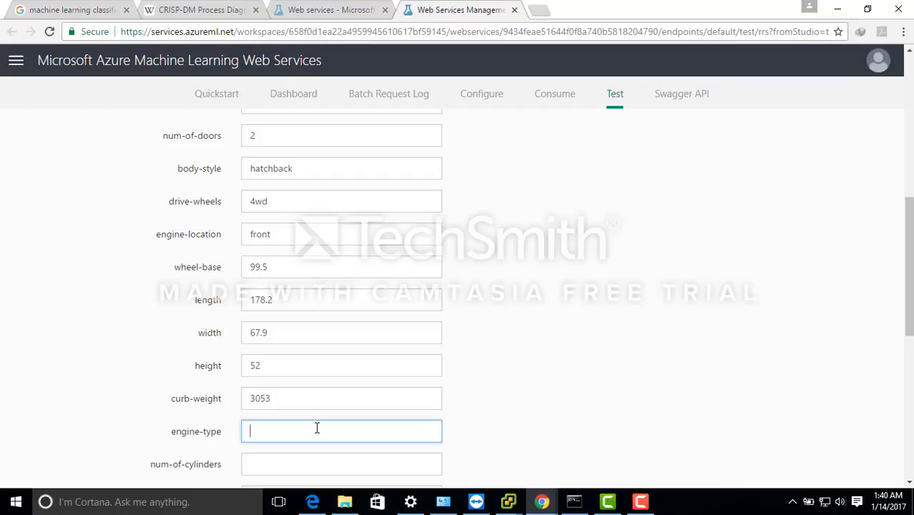
# - Set the engine-type to ohc and the num-of-cylinders to five
pyautogui.write('ohc')
pyautogui.press('Tab')
pyautogui.write('five')
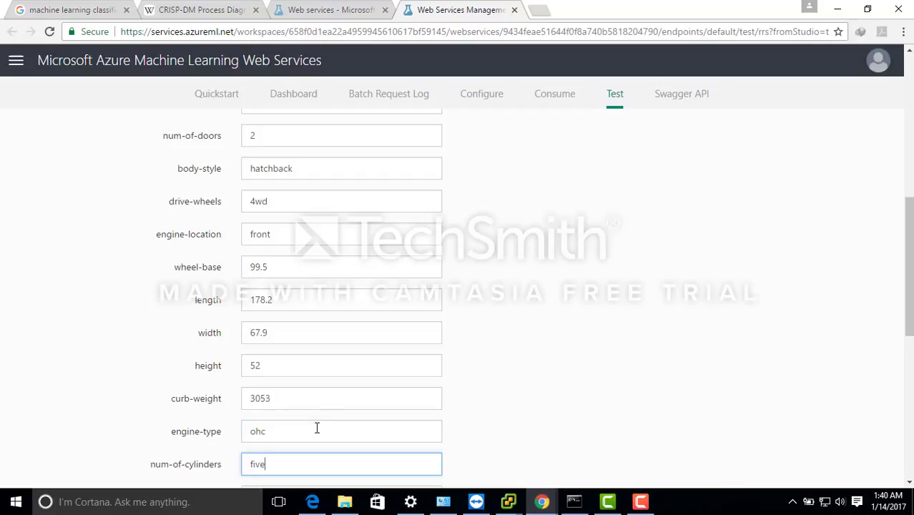
# - Set the engine-size to 131 and the fuel-system to mpfi
pyautogui.press('Tab')
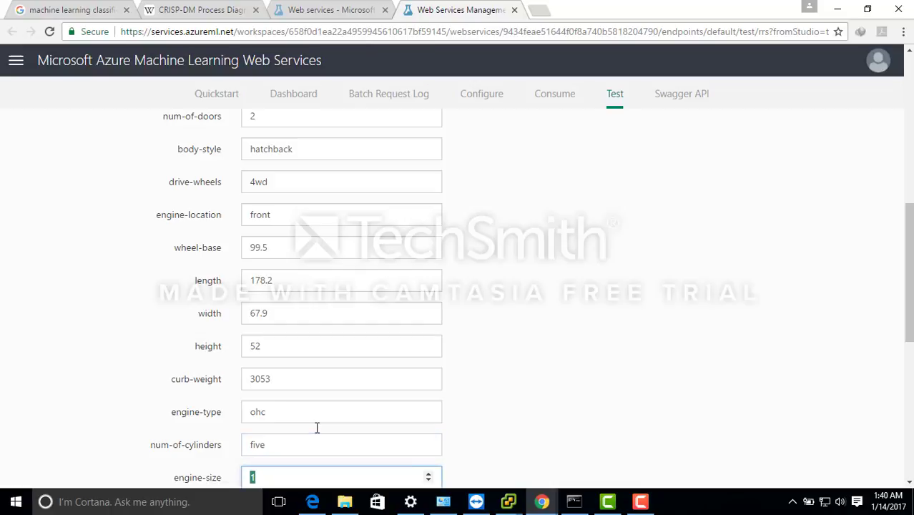
pyautogui.write('131')
pyautogui.press('Tab')
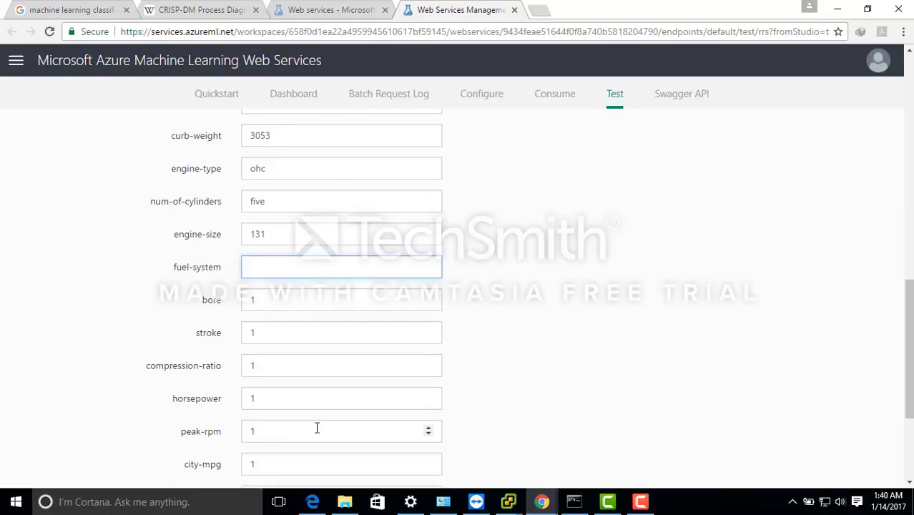
pyautogui.write('mpfi')
pyautogui.press('Tab')
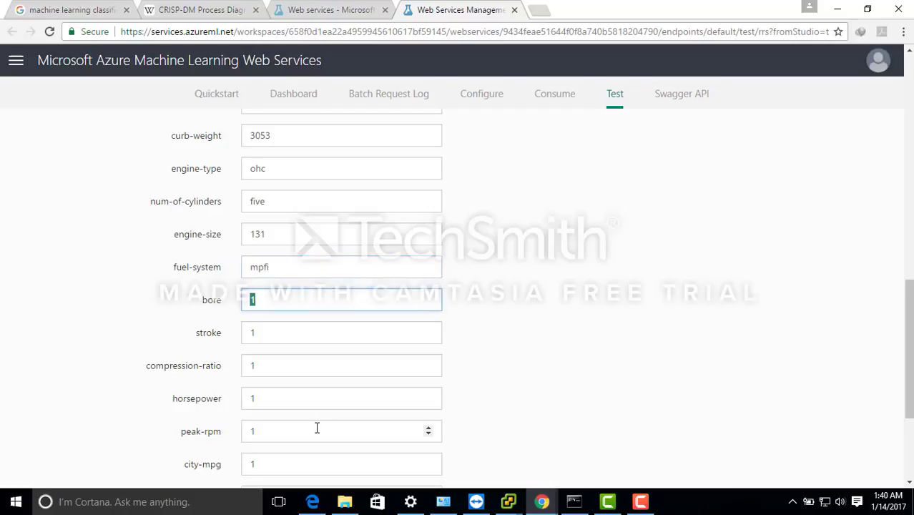
# - Set the car's bore to 3.13 and stroke to 3.4
pyautogui.write('.13')
pyautogui.press('Tab')
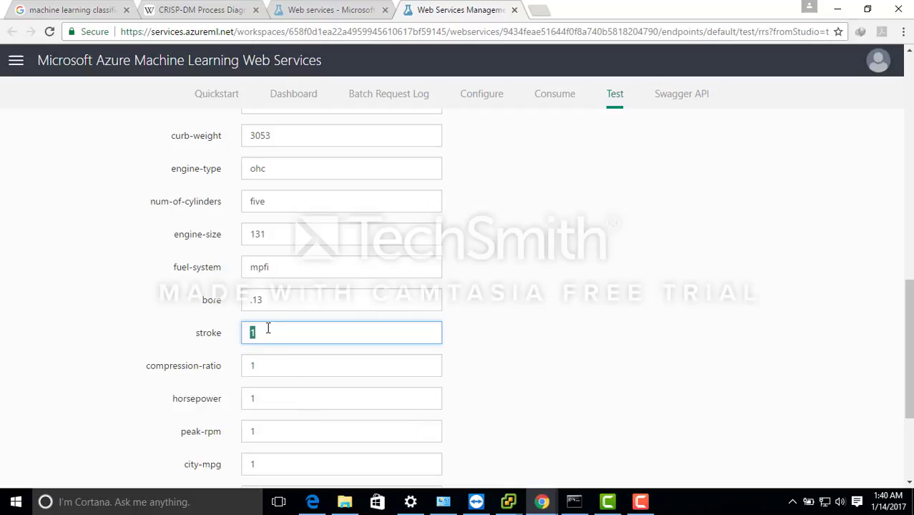
pyautogui.hotkey('shift', 'Tab')
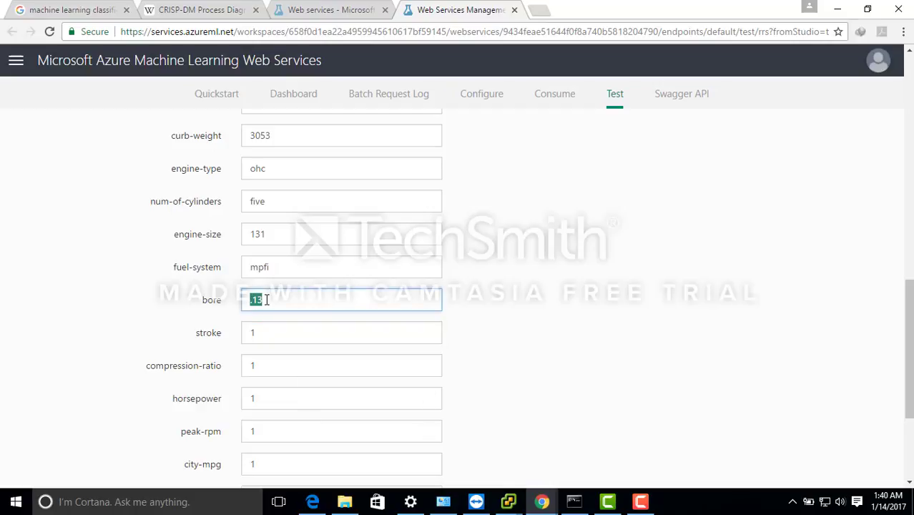
pyautogui.write('3.13')
pyautogui.press('Tab')
pyautogui.press('BackSpace')
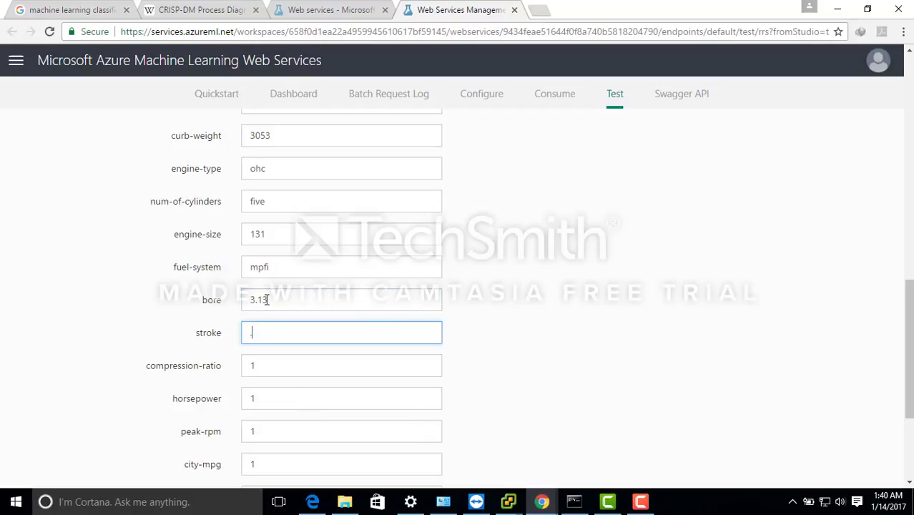
pyautogui.write('3.4')
pyautogui.press('Tab')
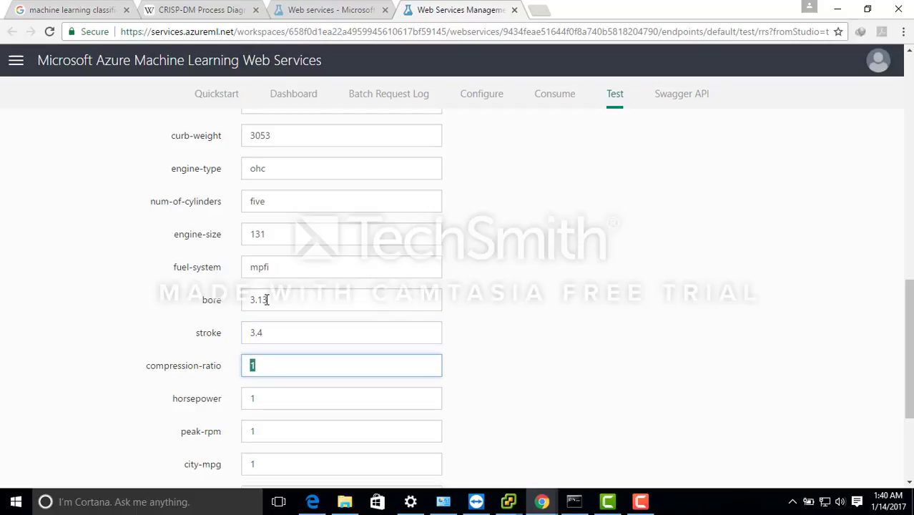
# - Set the compression-ratio to 7, the horsepower to 160 and the peak-rpm to 55500
pyautogui.write('7')
pyautogui.press('Tab')
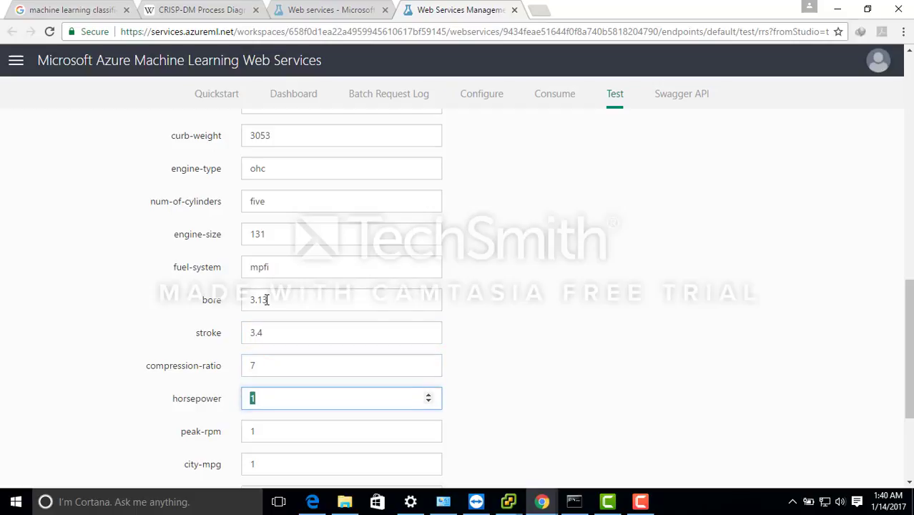
pyautogui.write('160')
pyautogui.press('Tab')
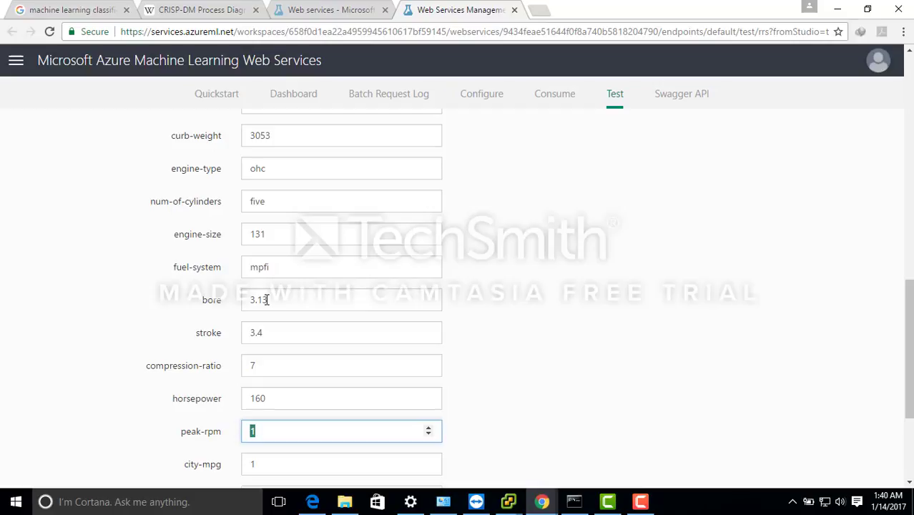
pyautogui.write('55500')
pyautogui.press('Tab')
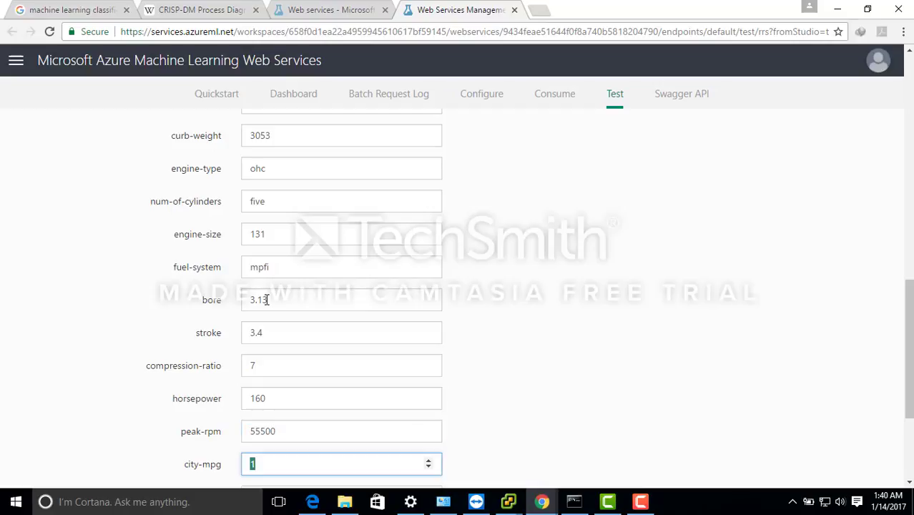
# - Set the city-mpg to 16 and the highway-mpg to 22
pyautogui.write('16')
pyautogui.press('Tab')
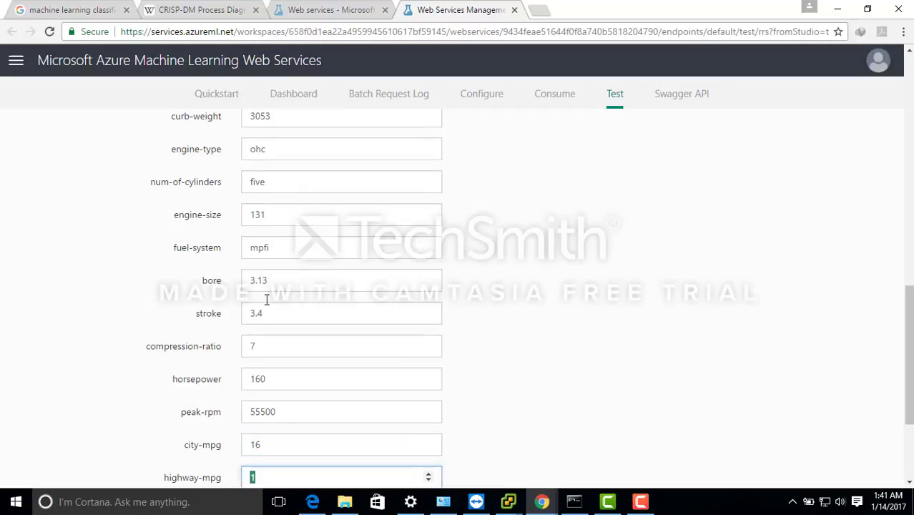
pyautogui.write('22')
pyautogui.press('Tab')
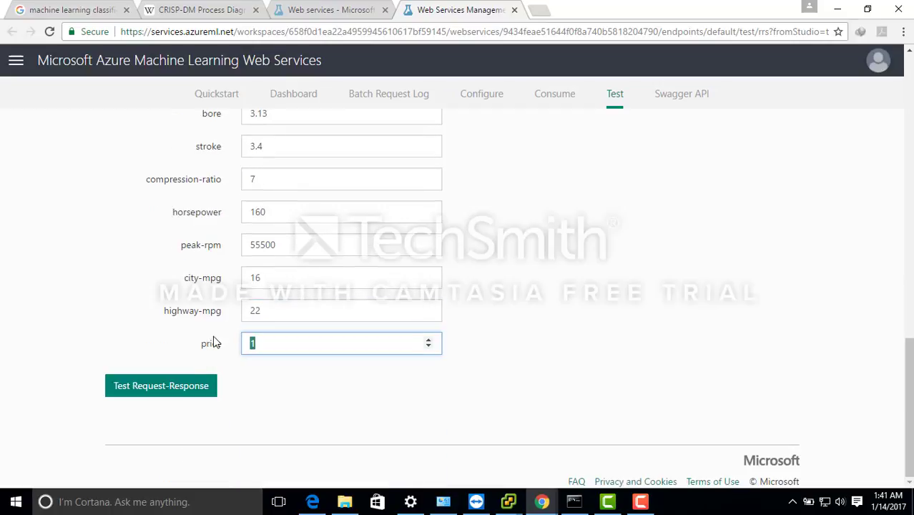
# - Run the request-response test for the Audi hatchback and check the scored label in the output
pyautogui.click(178, 388)
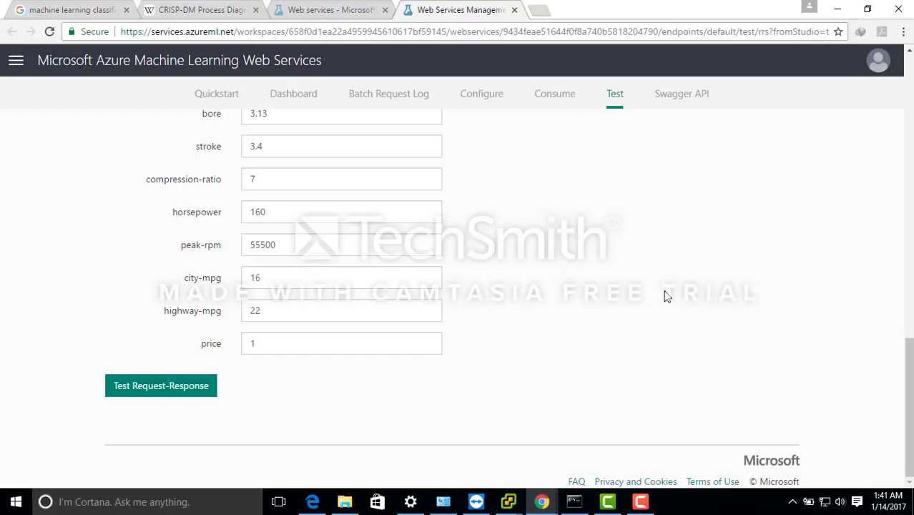
pyautogui.scroll(10, 893, 186)
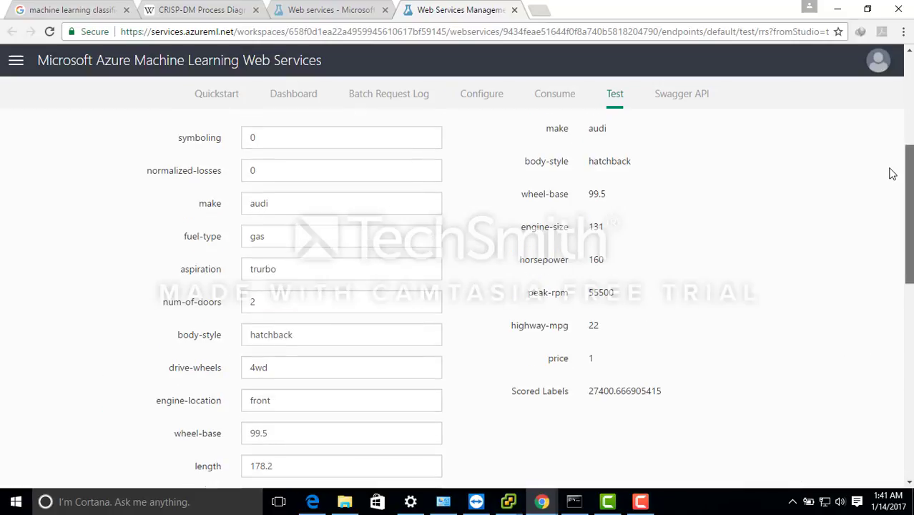
pyautogui.scroll(-3, 893, 157)
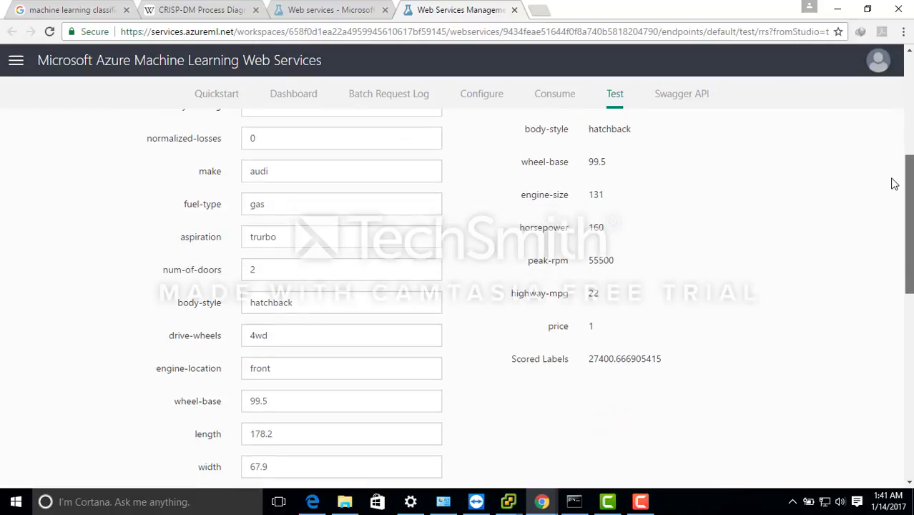
pyautogui.moveTo(891, 178); pyautogui.dragTo(891, 179)
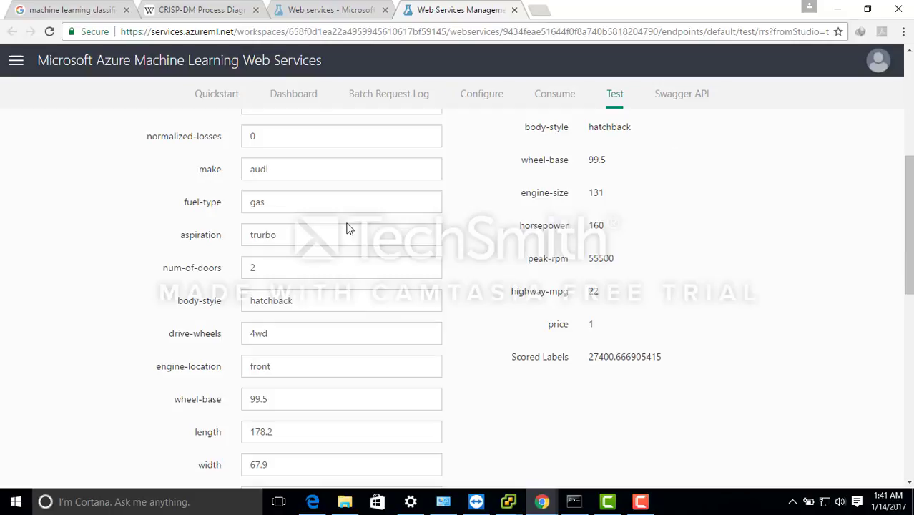
# - Change the aspiration to std and the make to bmw for a second test
pyautogui.doubleClick(302, 229)
pyautogui.write('std')
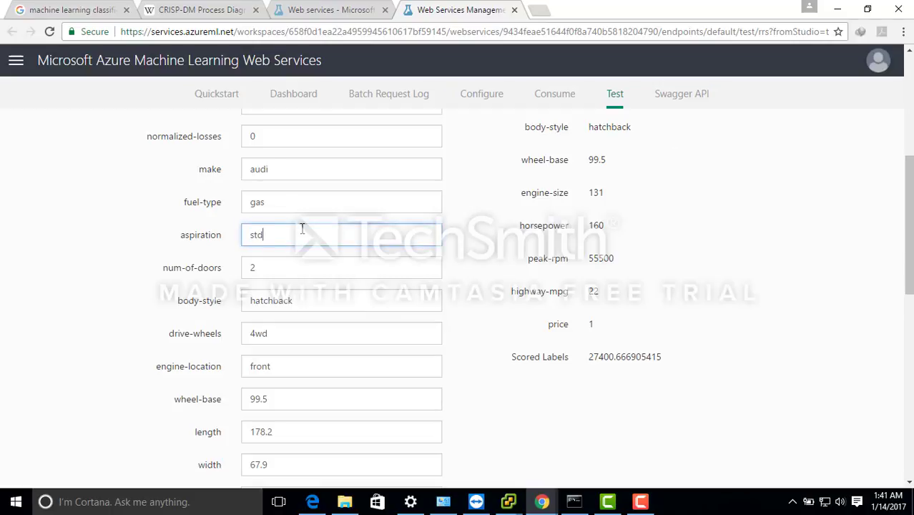
pyautogui.scroll(1, 909, 215)
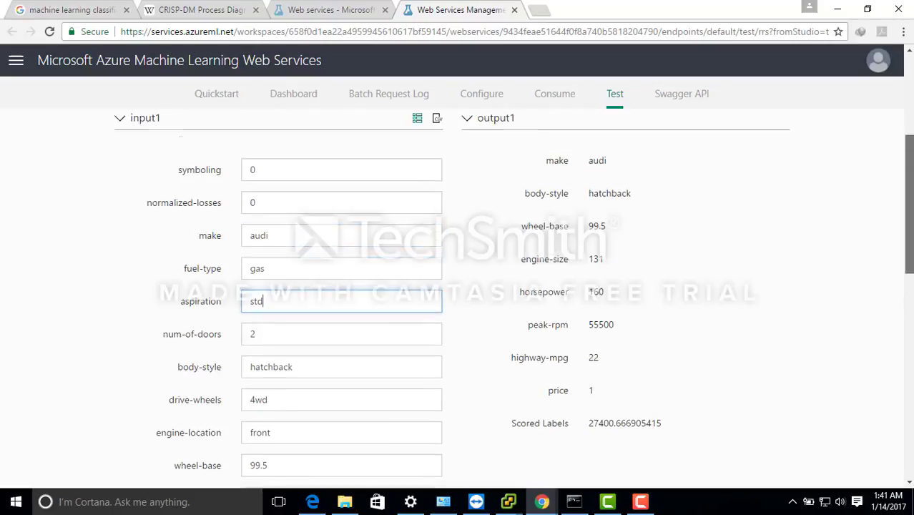
pyautogui.doubleClick(296, 238)
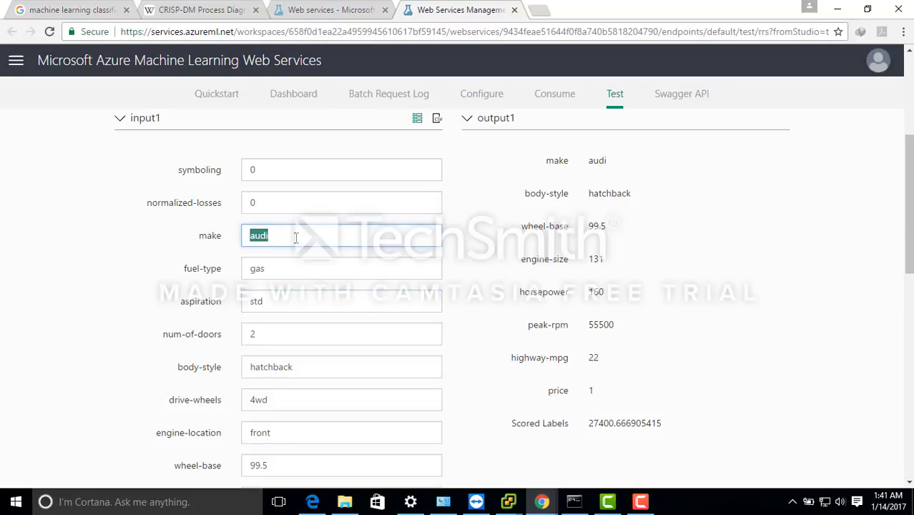
pyautogui.write('bmw')
# - Set the num-of-doors to 4 and the body-style to sedan
pyautogui.doubleClick(267, 329)
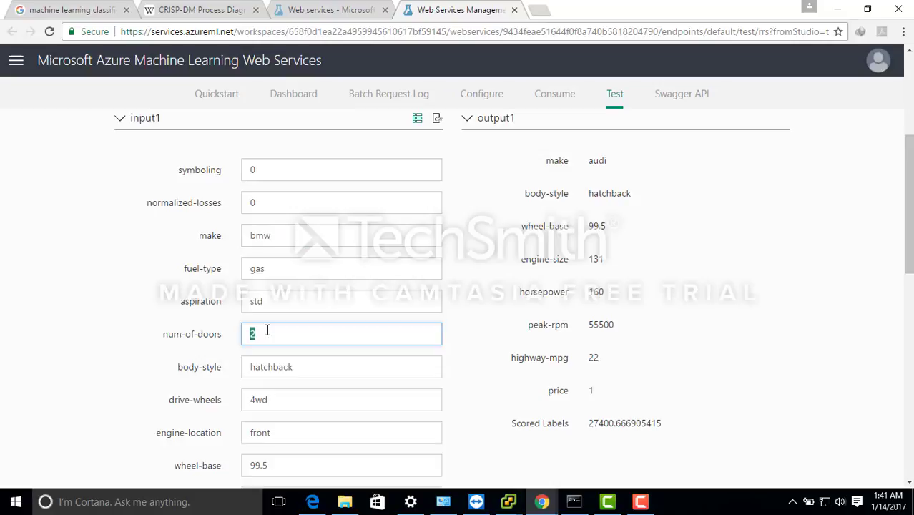
pyautogui.write('4')
pyautogui.doubleClick(293, 367)
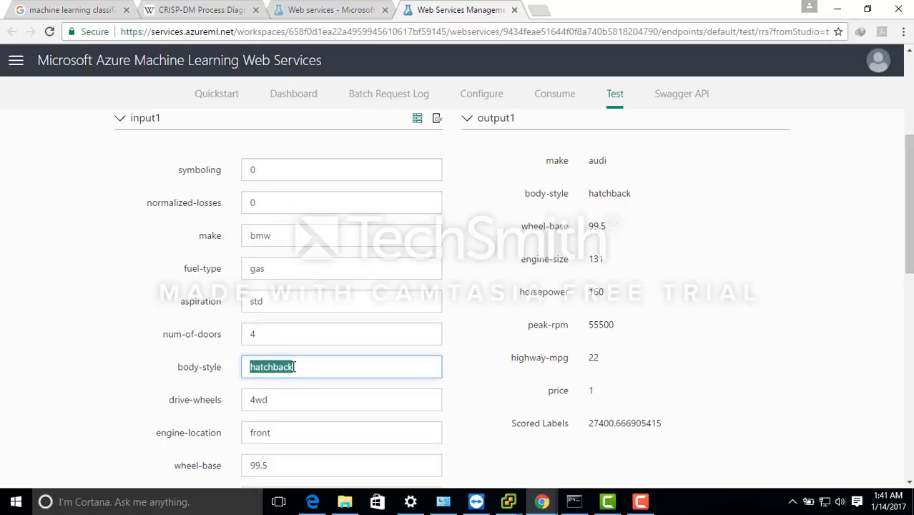
pyautogui.write('sedan')
# - Change the engine-type to dohc
pyautogui.moveTo(910, 255); pyautogui.dragTo(910, 372)
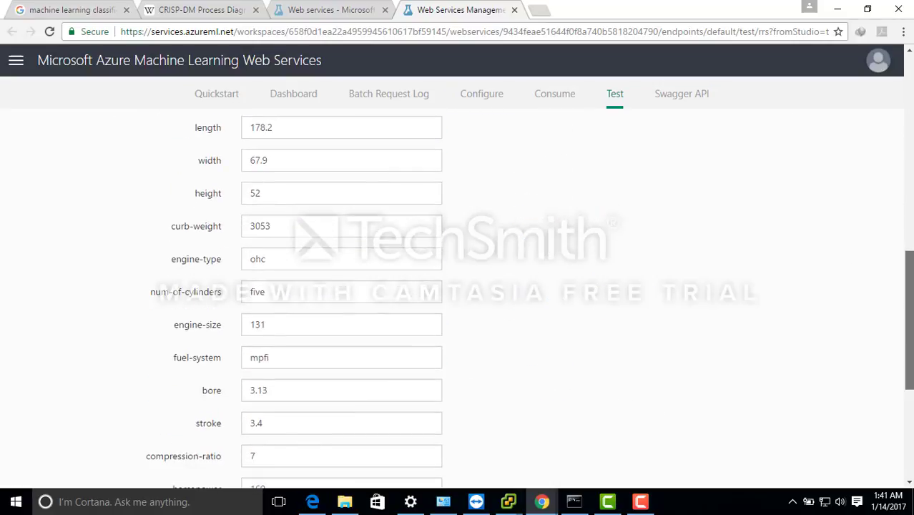
pyautogui.click(248, 265)
pyautogui.write('d')
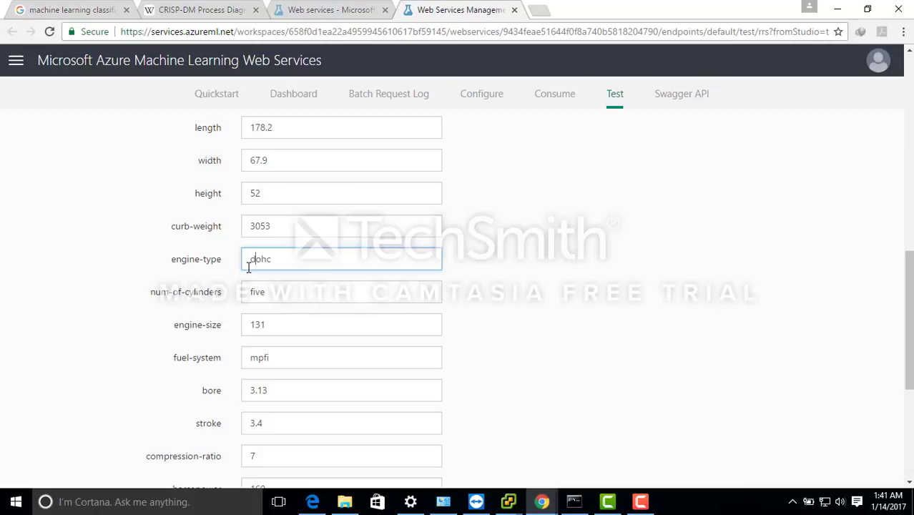
# - Set the price input to 0
pyautogui.moveTo(912, 299); pyautogui.dragTo(910, 377)
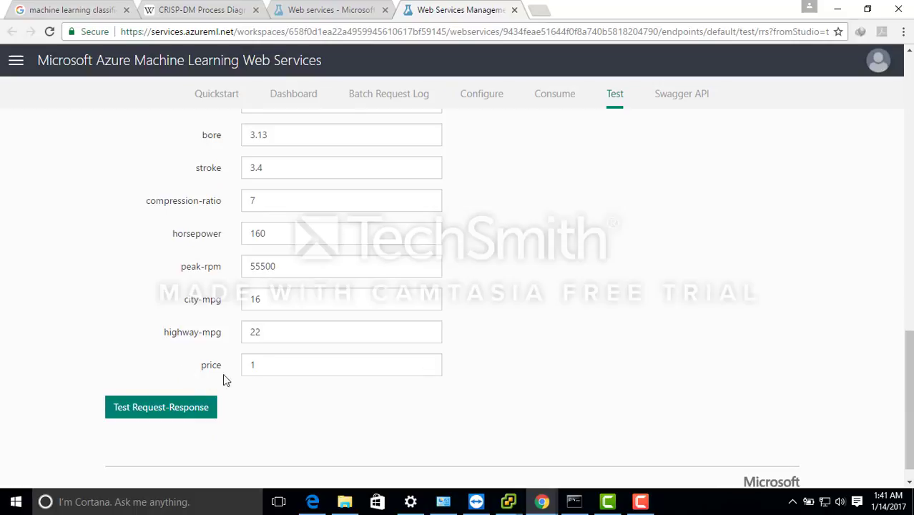
pyautogui.moveTo(256, 368); pyautogui.dragTo(240, 368)
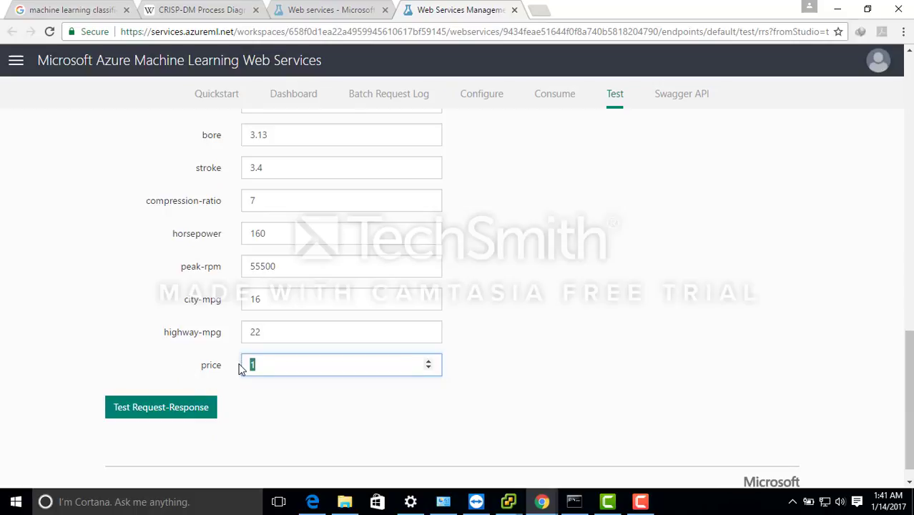
pyautogui.write('0')
# - Run the request-response test for the BMW sedan and examine its predicted price in the output
pyautogui.click(190, 407)
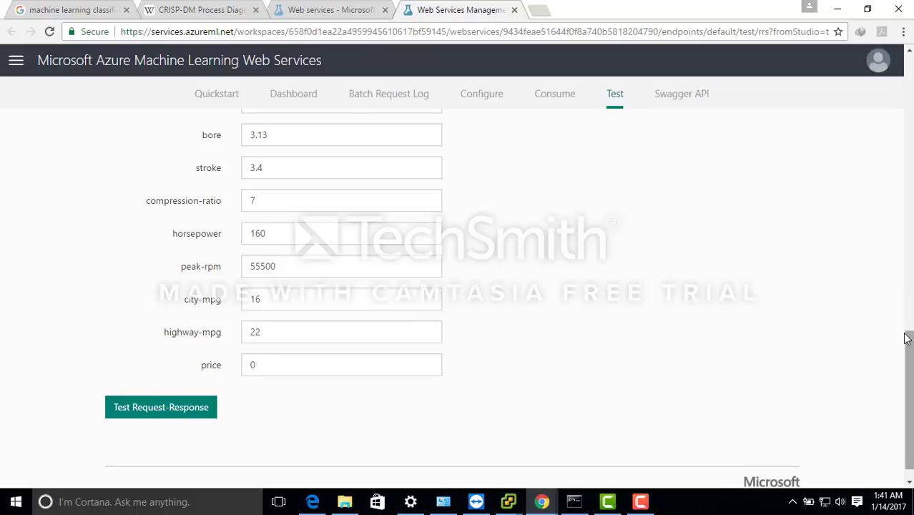
pyautogui.click(154, 415)
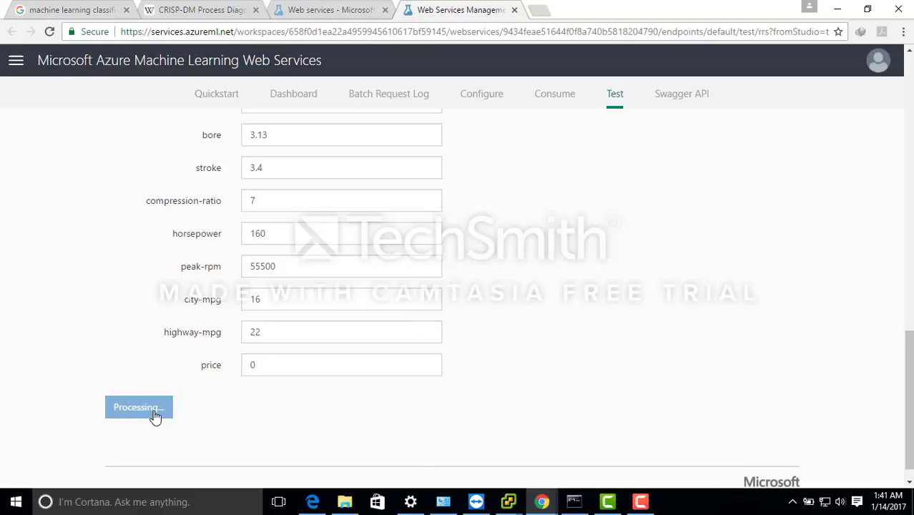
pyautogui.moveTo(904, 386); pyautogui.dragTo(884, 186)
pyautogui.scroll(-1, 884, 186)
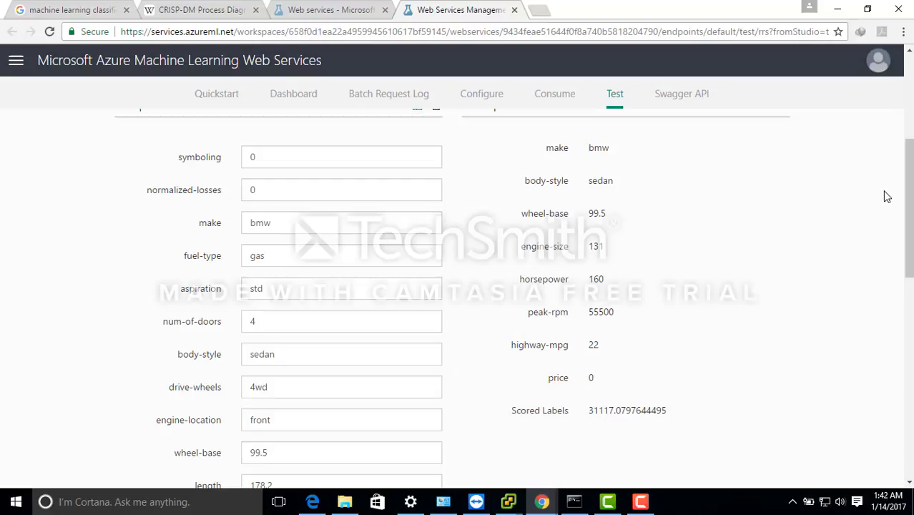
pyautogui.click(640, 501)
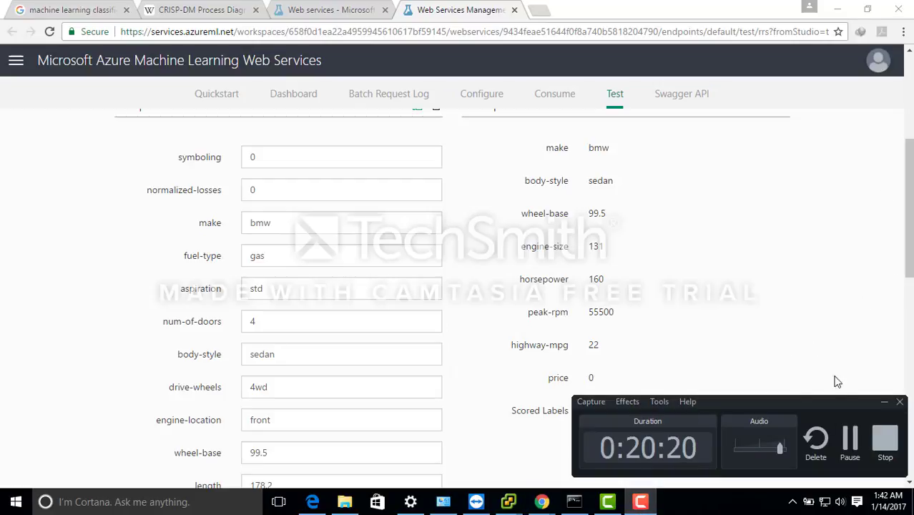